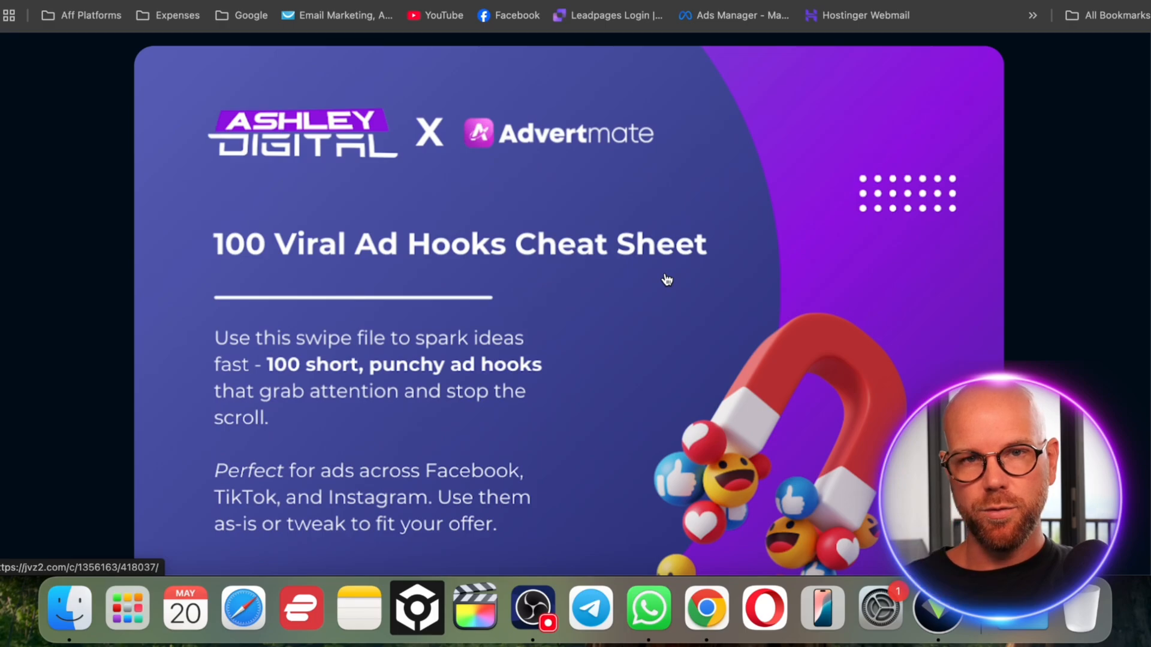
Look through the bonus offers on the bonus page, from the vendor bonuses and 100 Viral Ad Hooks Cheat Sheet down to bonus #2
scroll(667, 280, "down", 5)
scroll(667, 280, "down", 12)
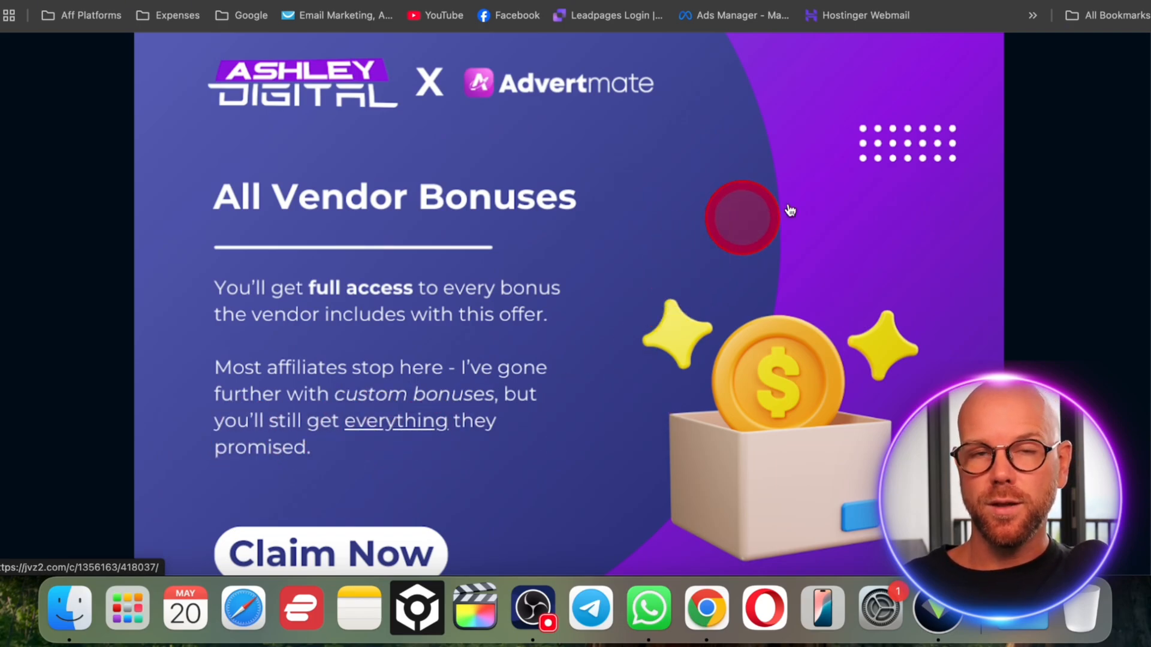
scroll(1046, 373, "up", 1)
scroll(1046, 372, "down", 15)
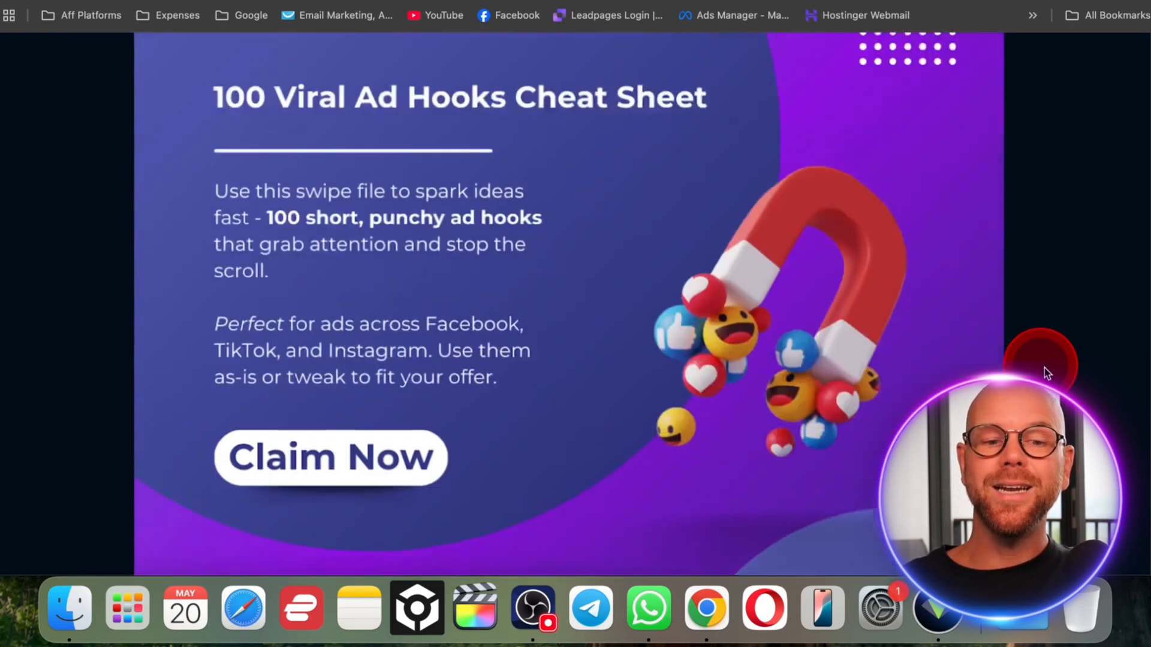
scroll(1046, 372, "down", 20)
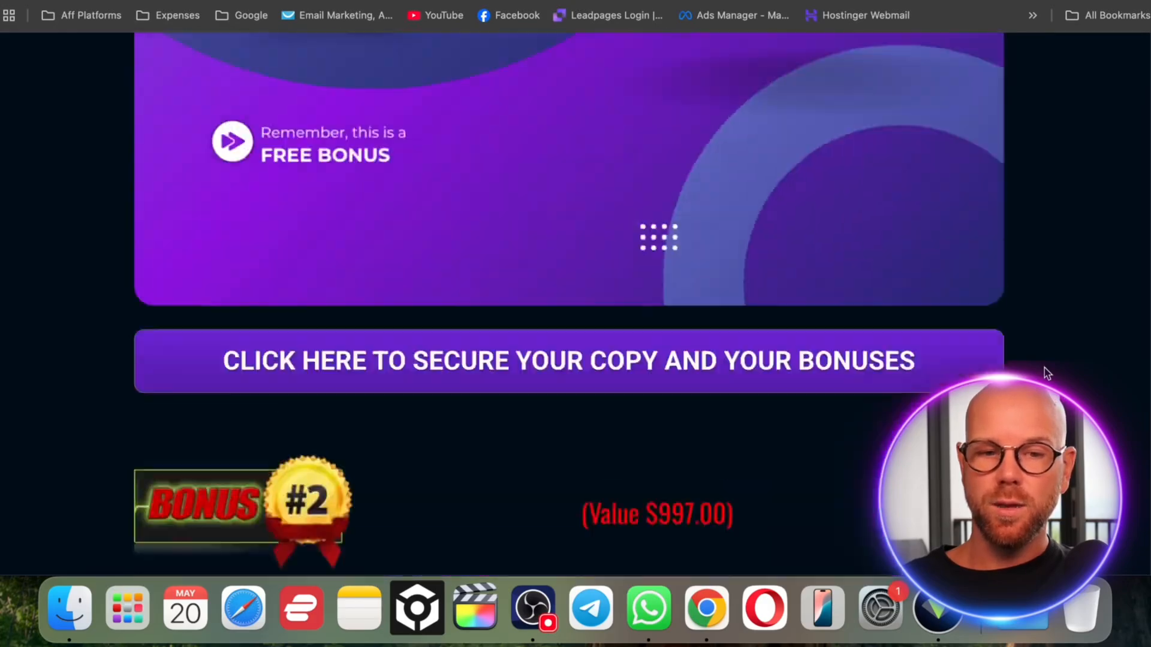
scroll(1046, 373, "up", 2)
scroll(1046, 373, "down", 3)
scroll(1046, 373, "down", 1)
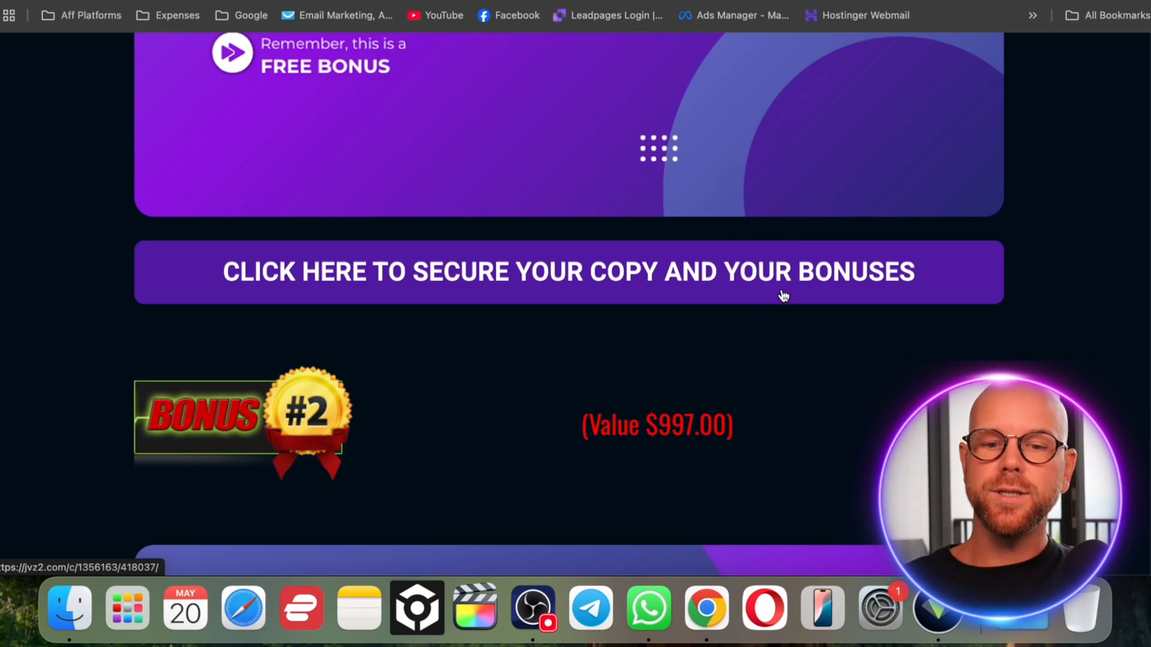
left_click(1033, 278)
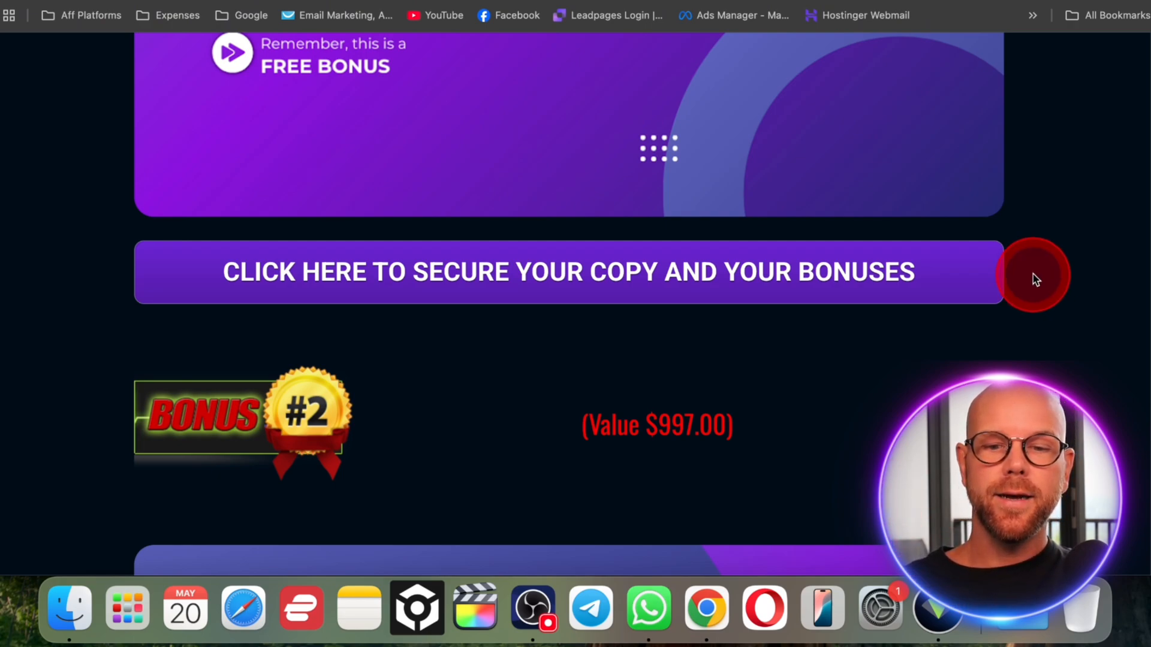
Switch to Advertmate, view the Ad Ideas generator form and return to the dashboard
left_click(395, 130)
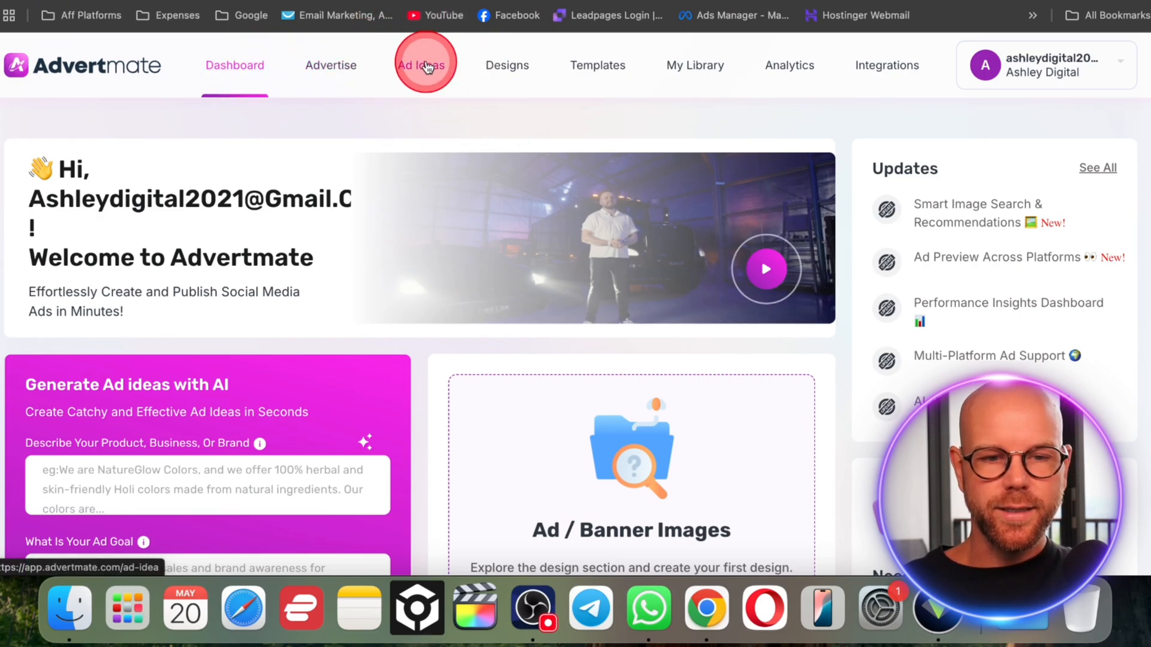
left_click(422, 62)
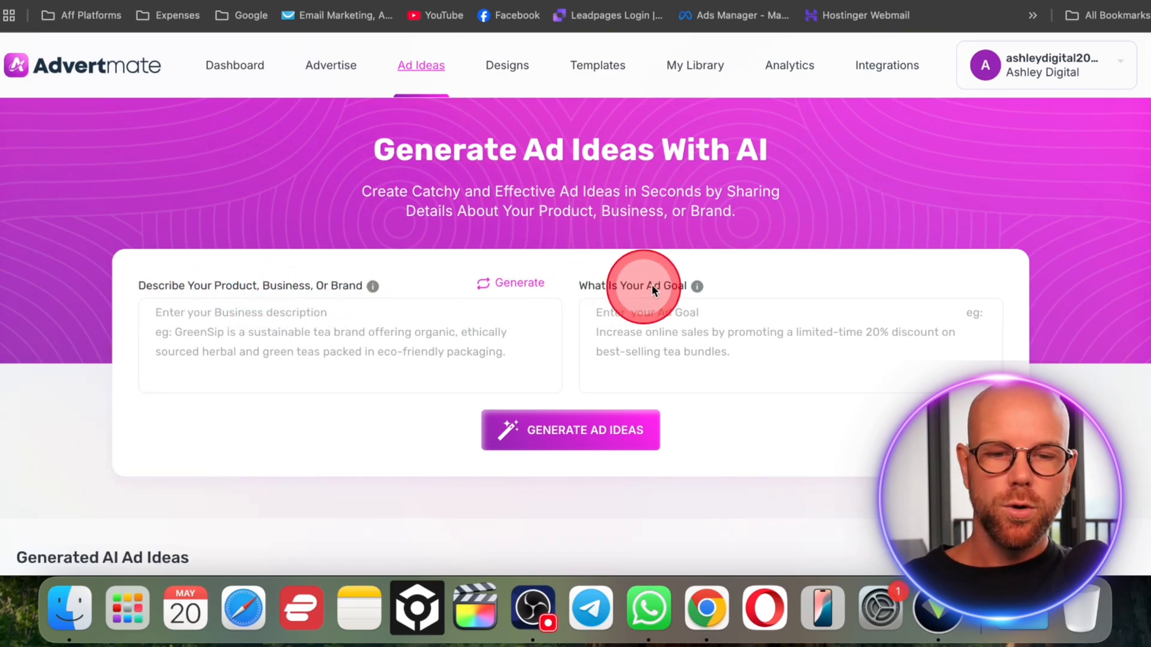
left_click(246, 68)
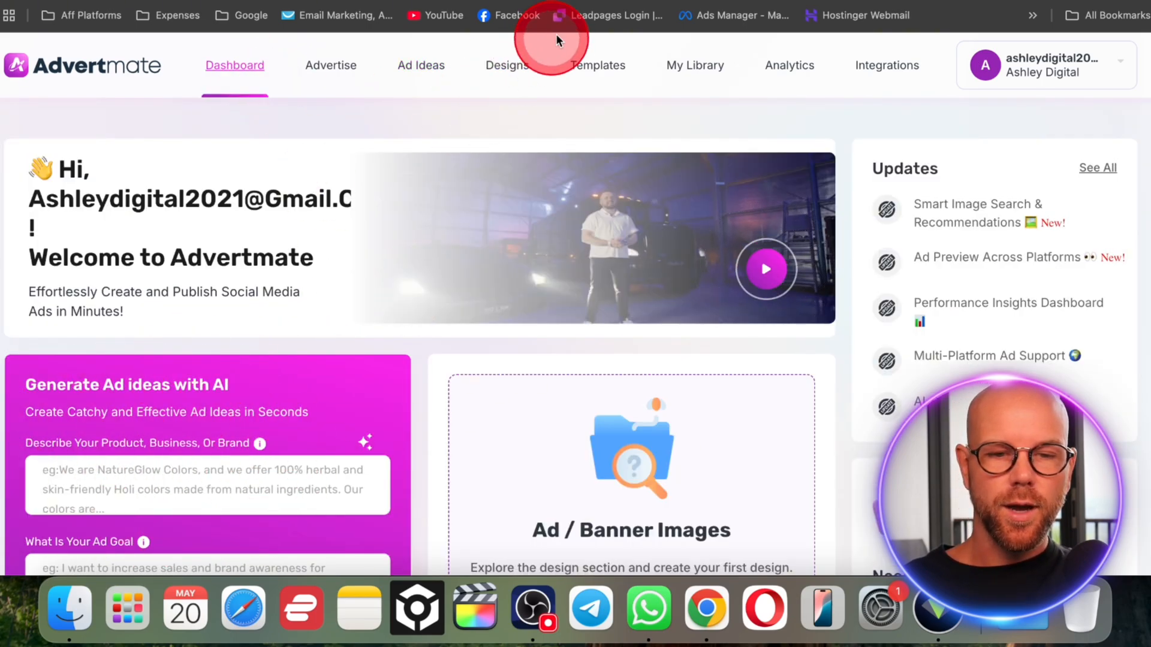
Browse the customizable ad templates across all categories and view the ad network integrations
left_click(603, 64)
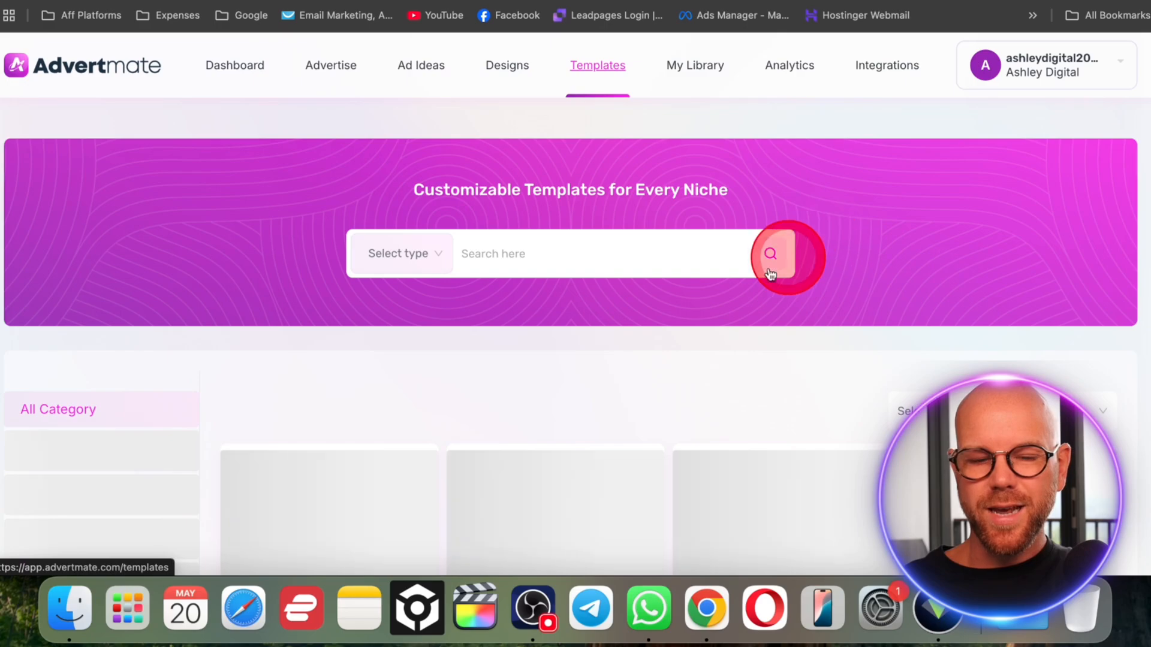
scroll(779, 348, "down", 5)
scroll(707, 329, "down", 3)
scroll(720, 359, "up", 4)
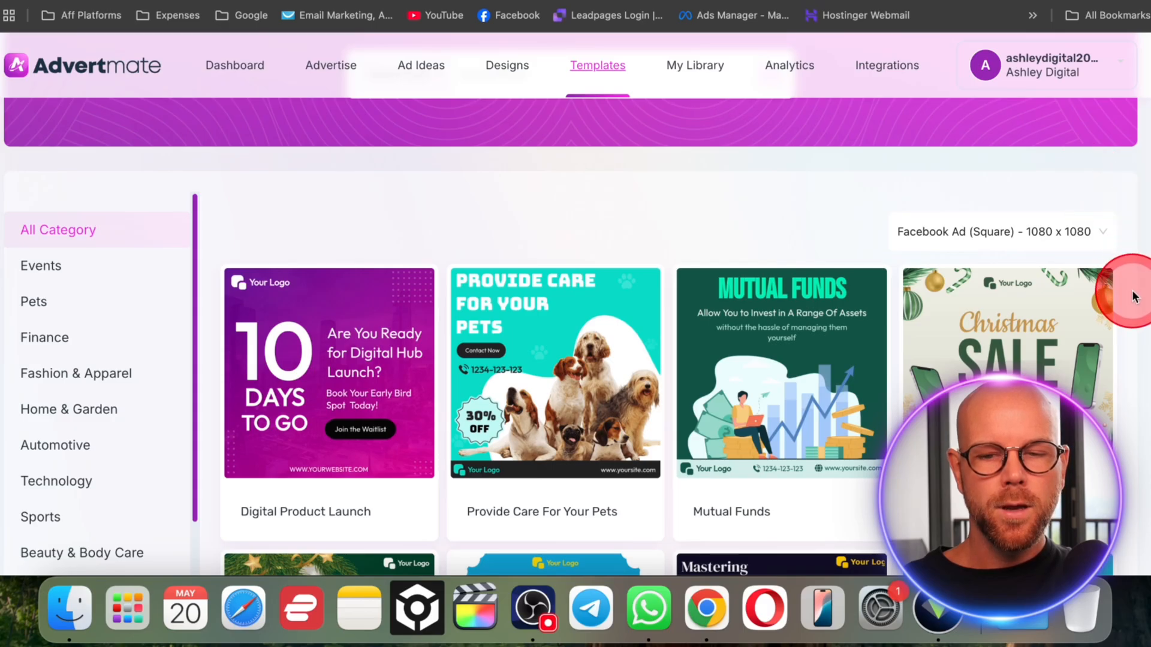
scroll(1133, 300, "down", 10)
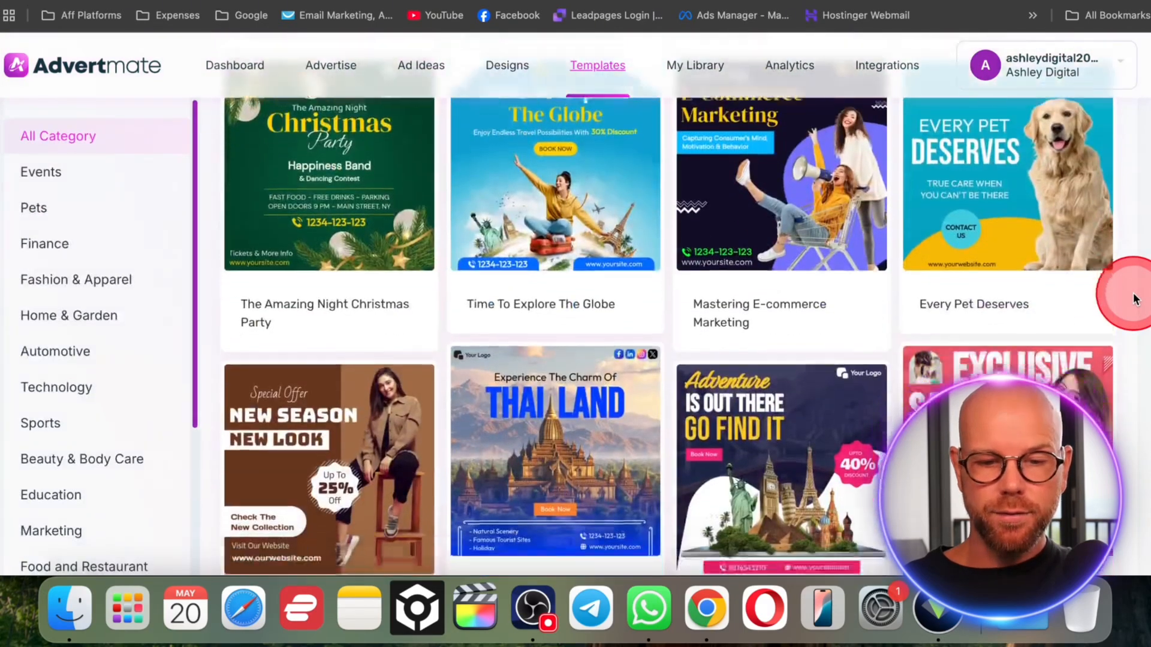
scroll(1130, 317, "down", 10)
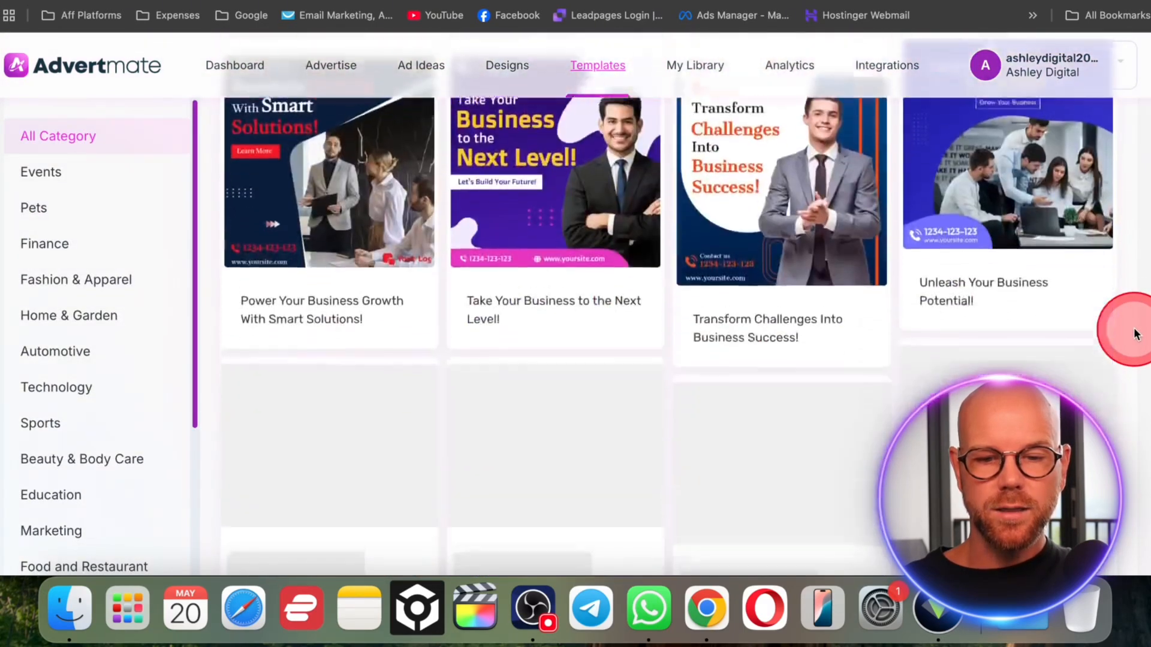
scroll(1133, 333, "up", 20)
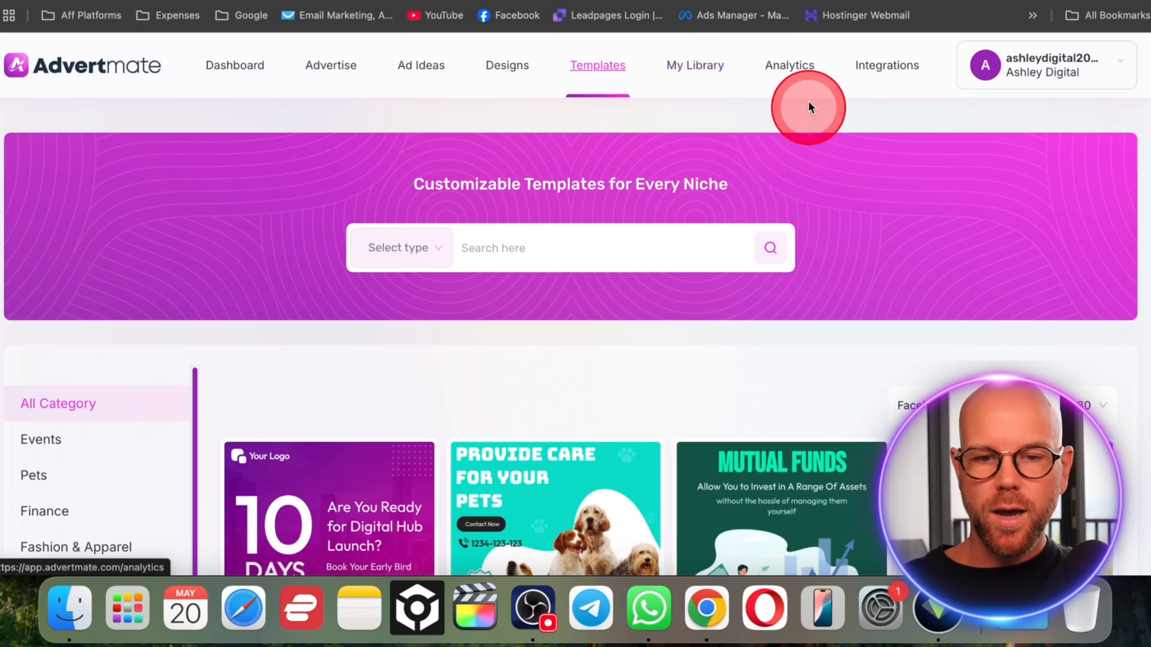
left_click(894, 66)
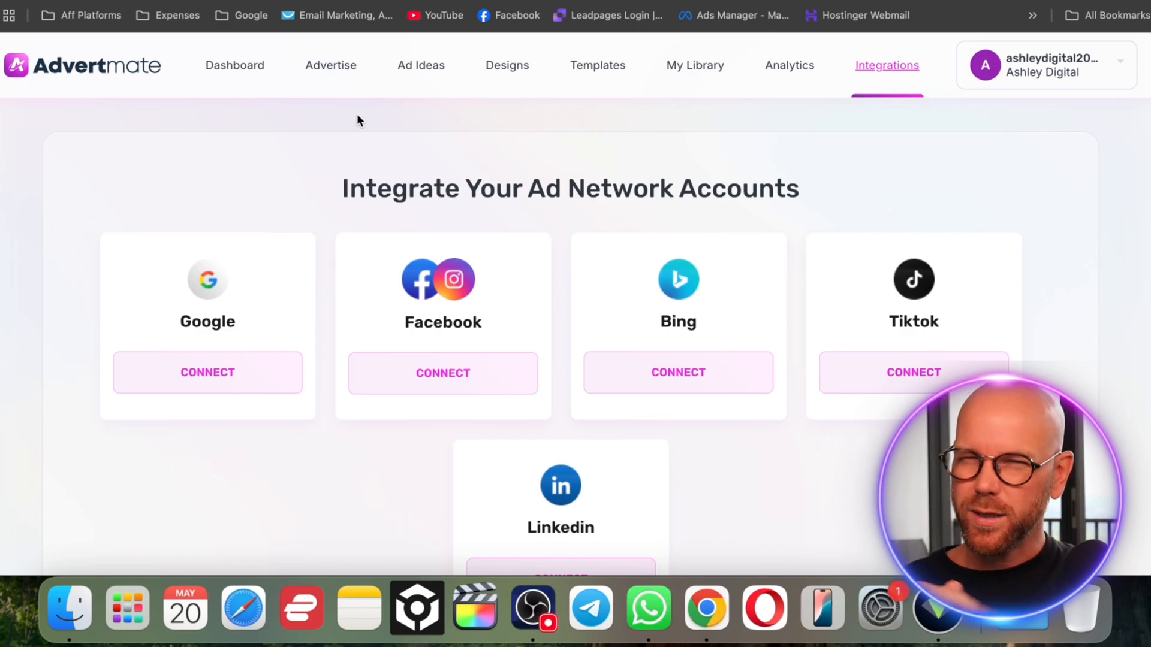
Generate AI ad ideas for a California real estate agent who wants more brand awareness and to be top of mind with property sellers
left_click(267, 90)
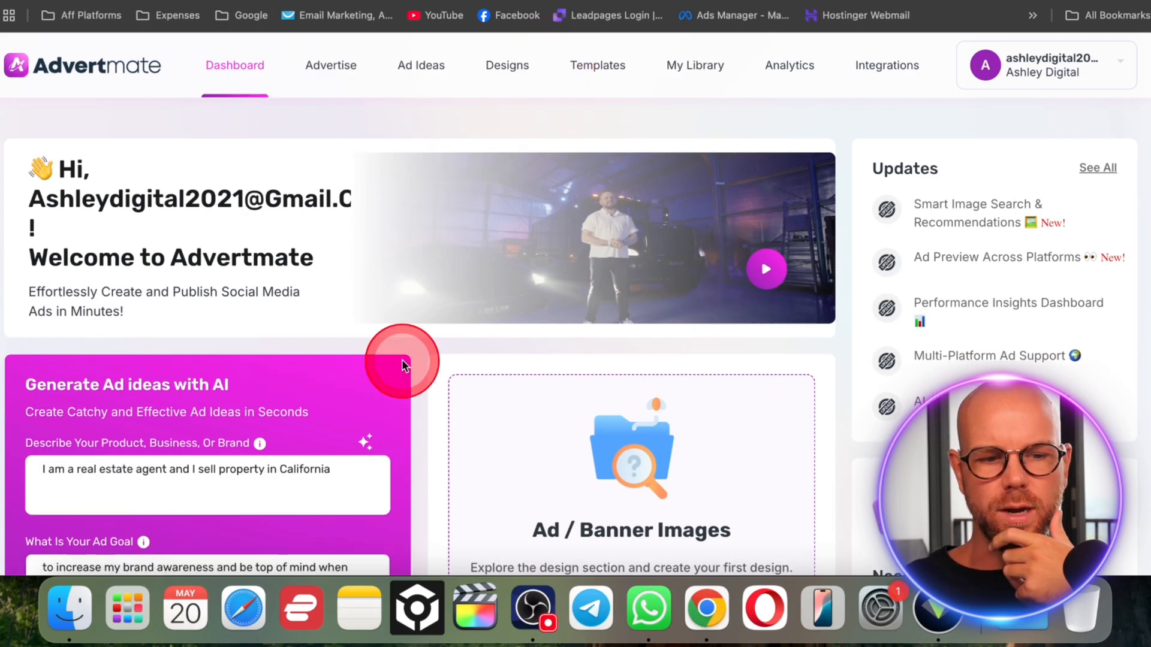
scroll(398, 360, "down", 3)
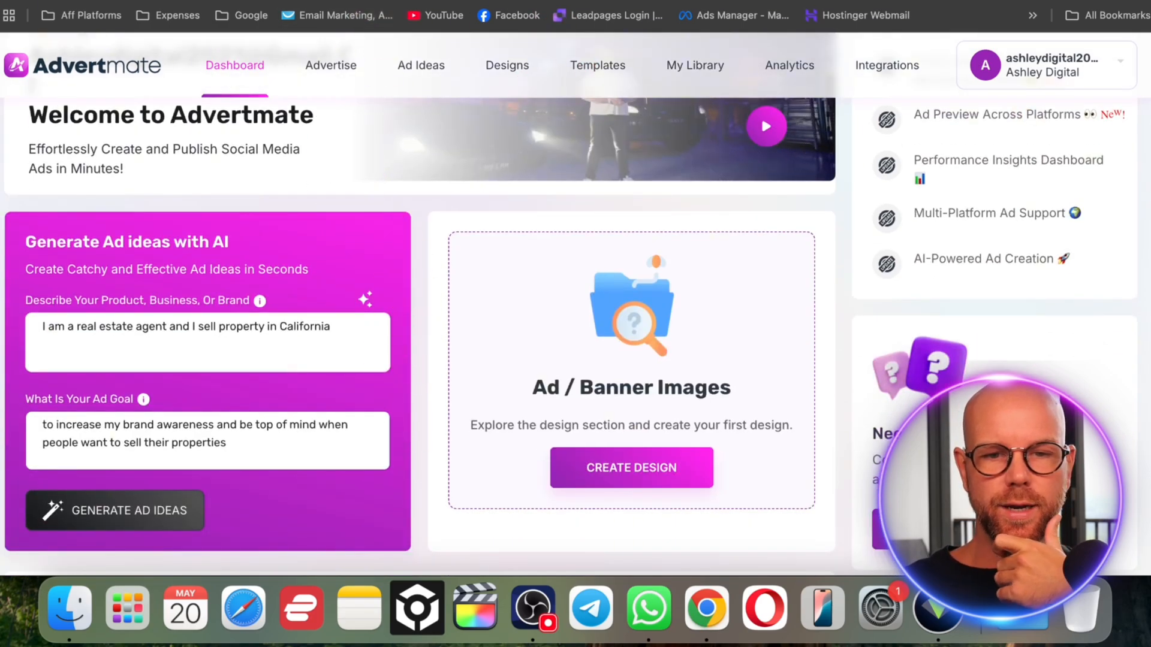
scroll(277, 277, "down", 1)
left_click(277, 277)
left_click(480, 308)
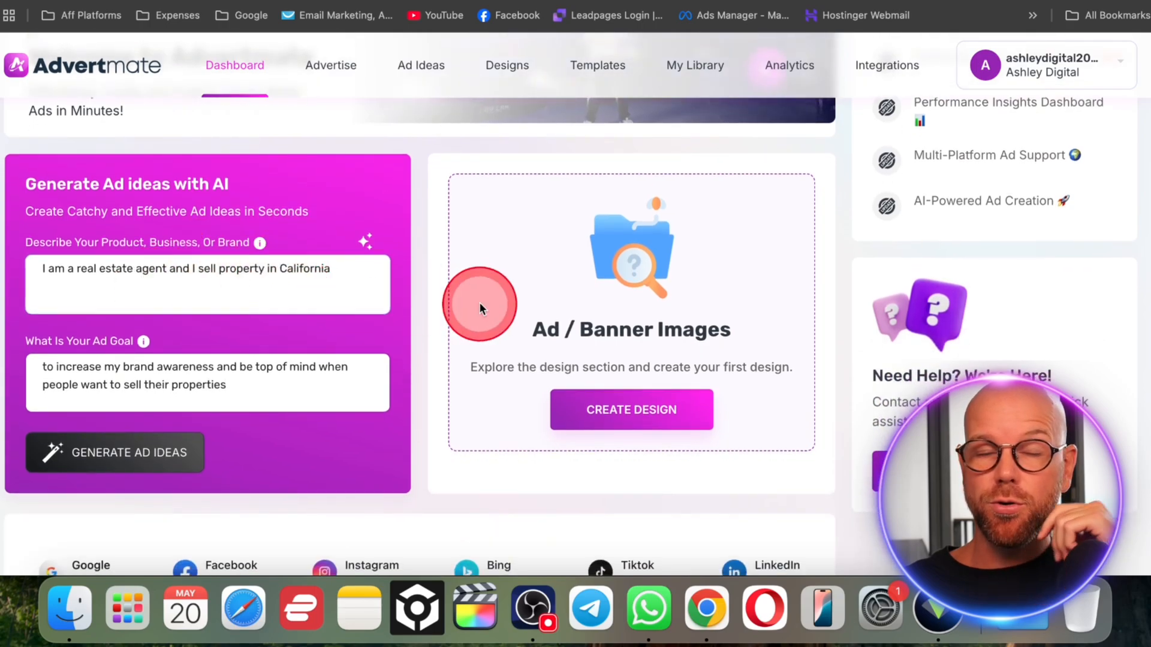
left_click(217, 297)
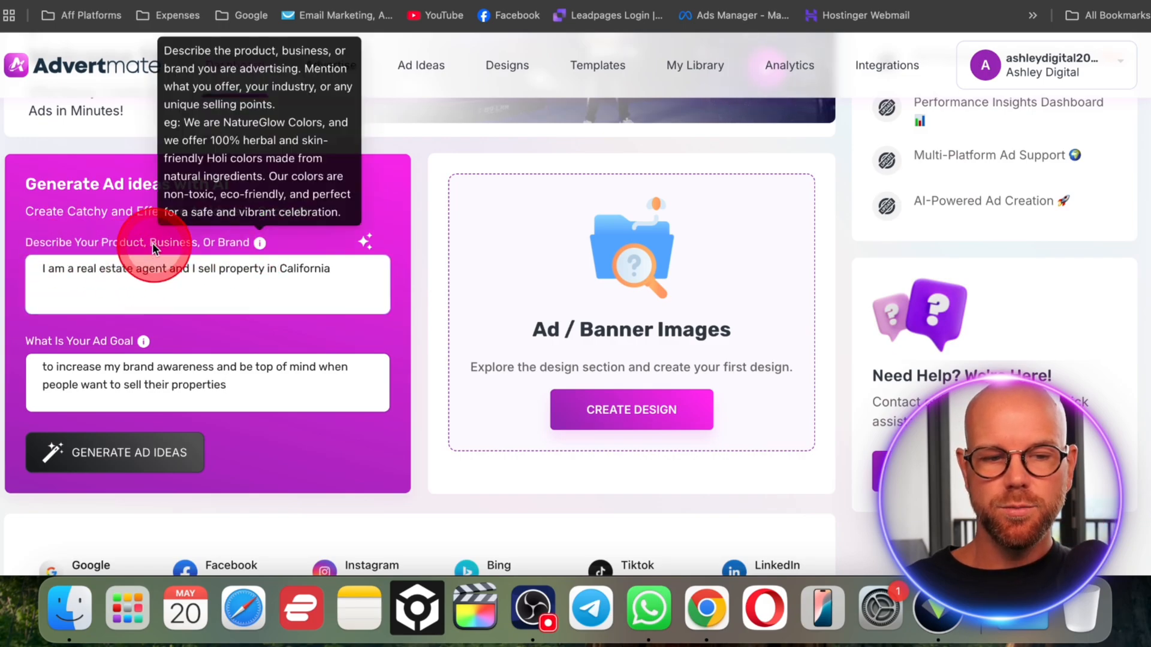
scroll(365, 223, "down", 2)
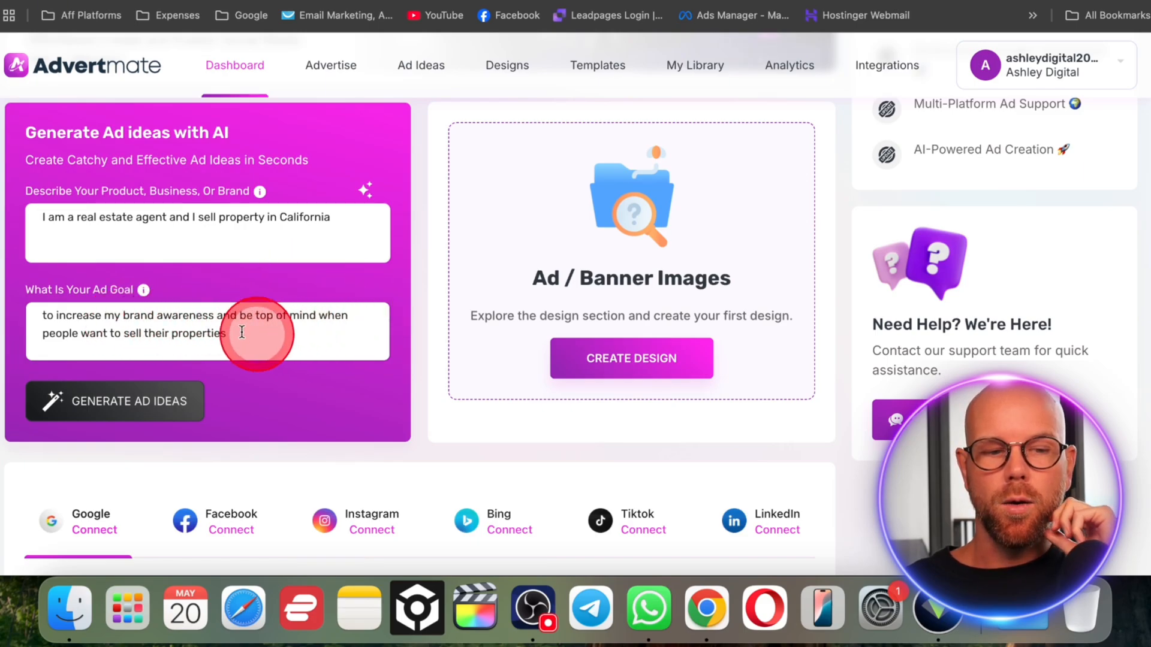
left_click(184, 397)
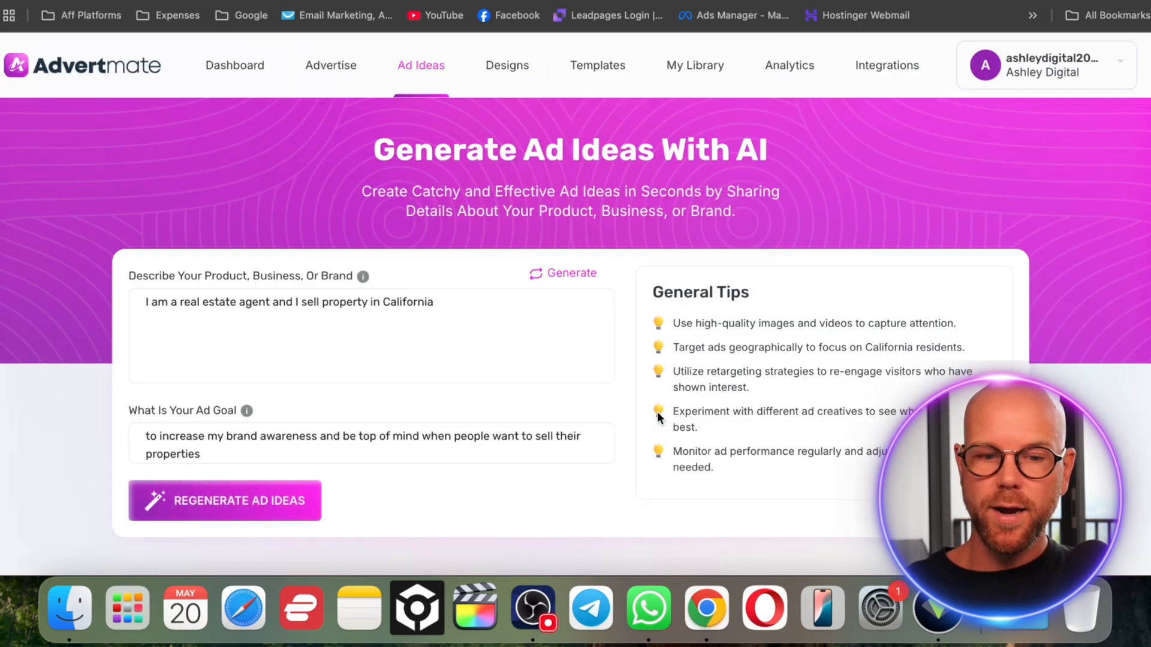
Generate AI ad ideas for the "Stream-Fit" fitness supplement for streamers, aiming to get new influencers and make more sales overall
left_click(604, 324)
left_click(631, 290)
scroll(606, 334, "down", 3)
scroll(604, 337, "up", 3)
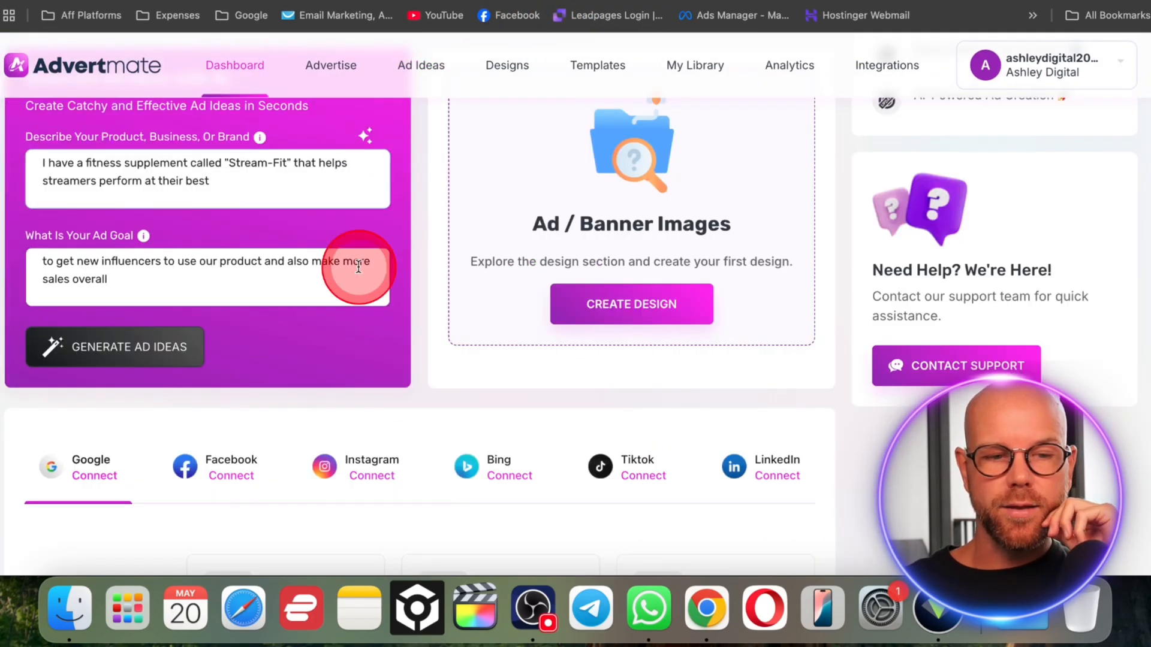
scroll(424, 288, "up", 3)
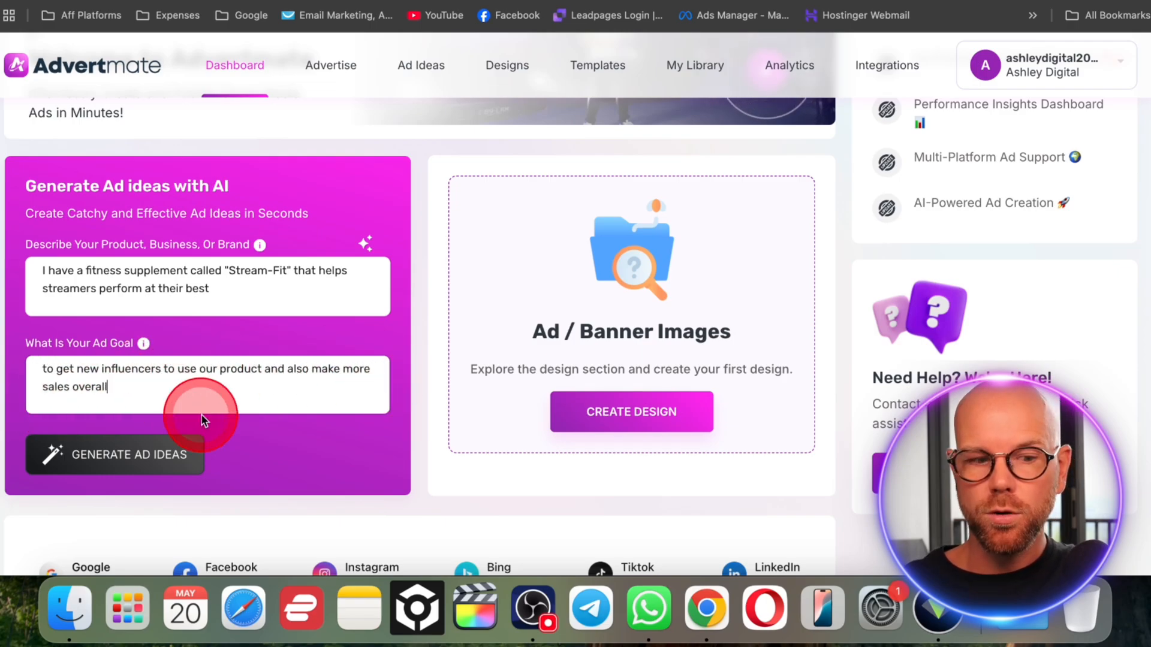
left_click(155, 470)
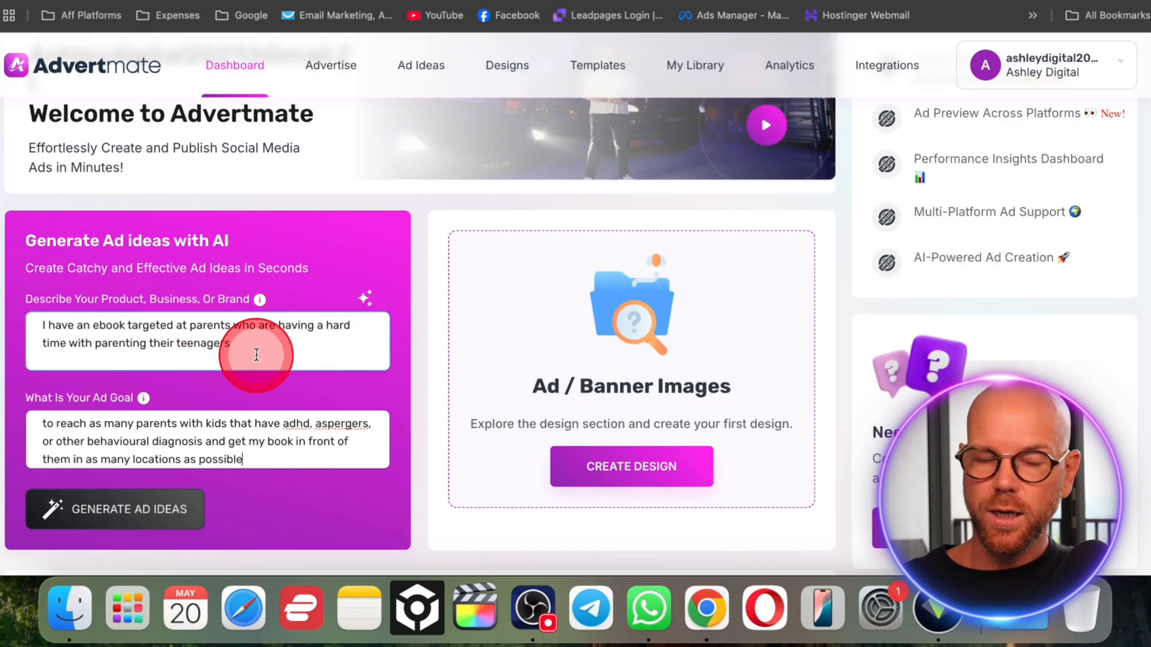
Generate AI ad ideas for the ebook on parenting teenagers, aiming to reach parents of kids with adhd, aspergers or other behavioural diagnosis
scroll(293, 342, "down", 2)
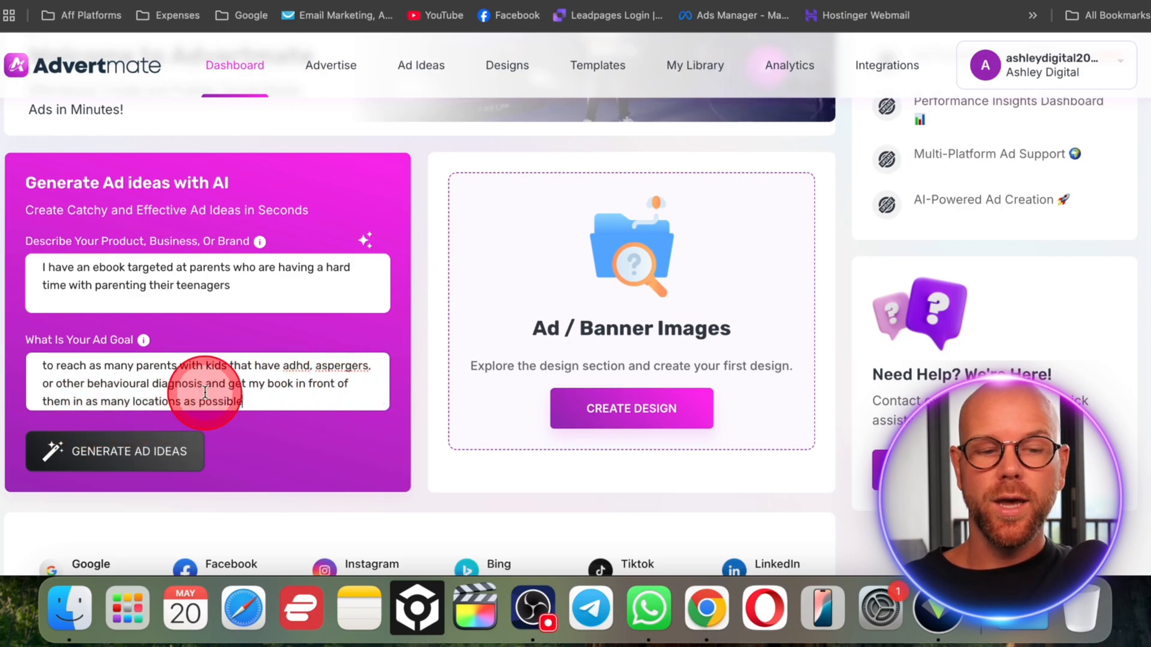
left_click(180, 447)
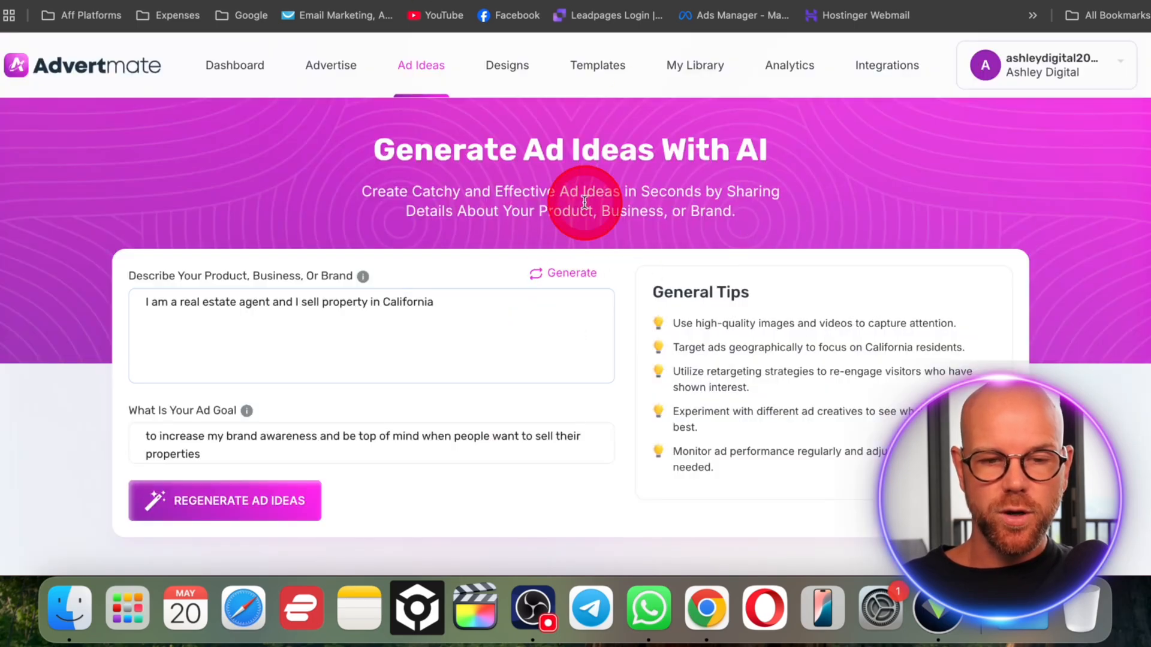
Show all ad ideas generated for the California real estate agent and examine the suggested ad types and platforms
left_click(614, 341)
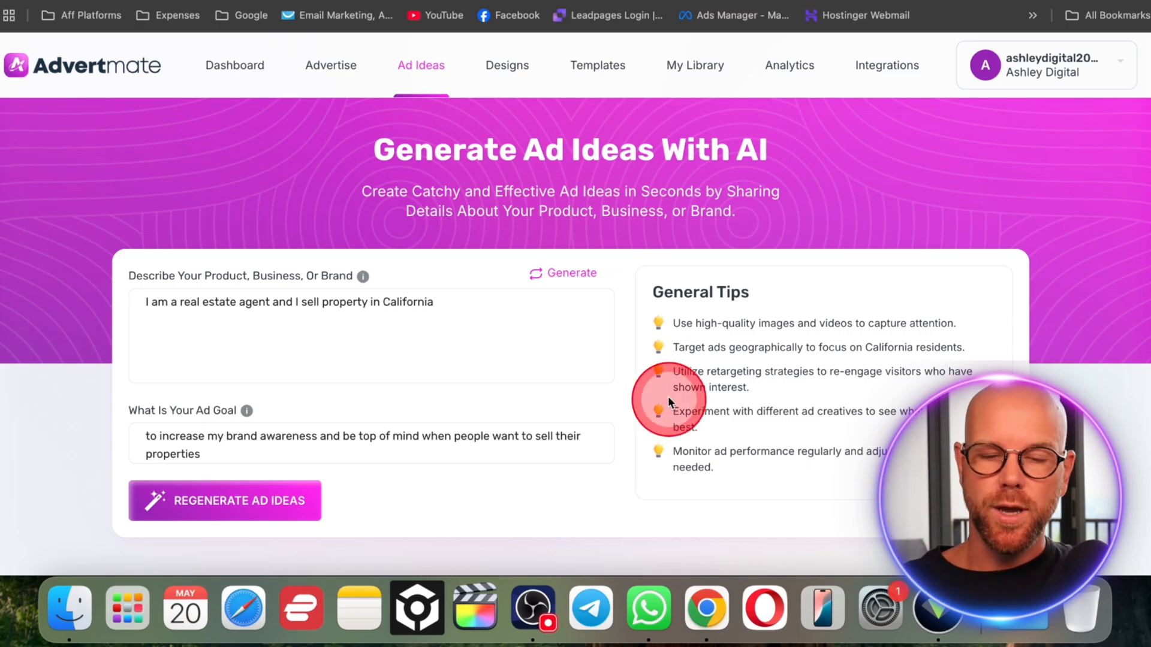
scroll(619, 347, "down", 6)
scroll(620, 349, "down", 4)
scroll(580, 355, "down", 2)
scroll(580, 355, "up", 3)
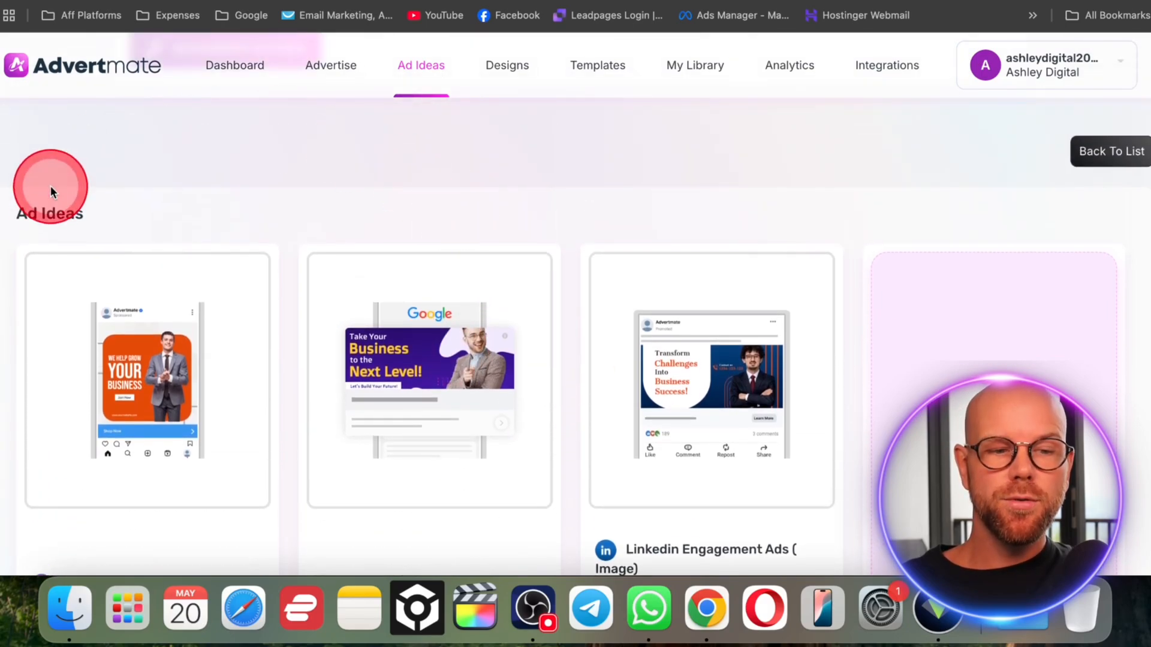
scroll(545, 304, "down", 4)
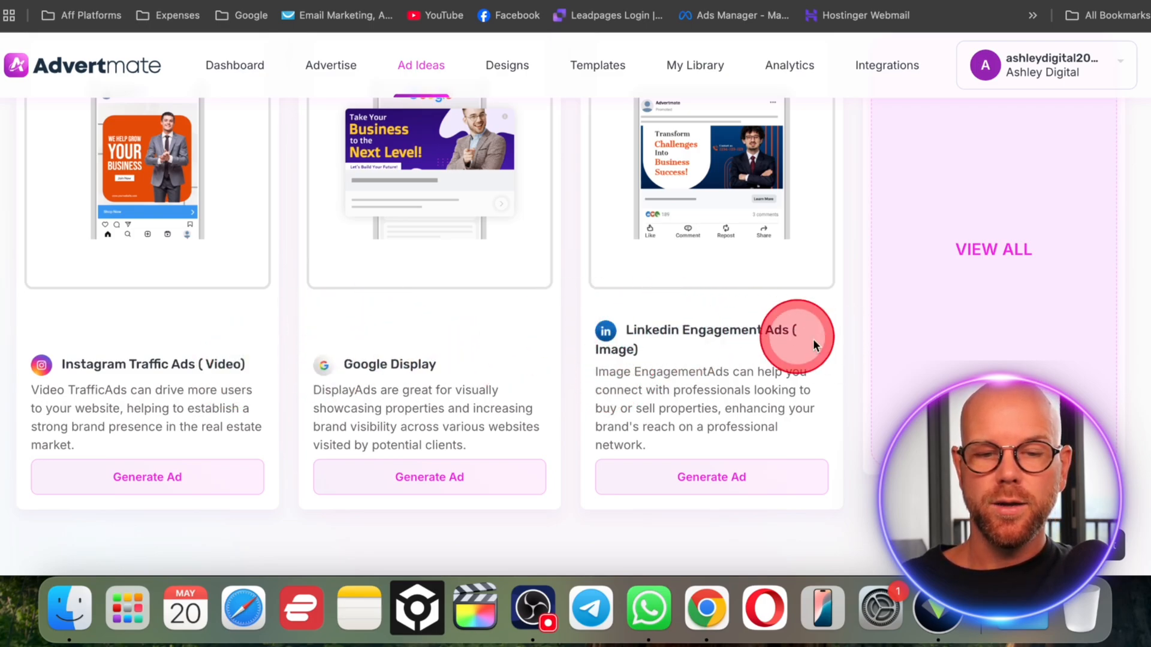
left_click(912, 265)
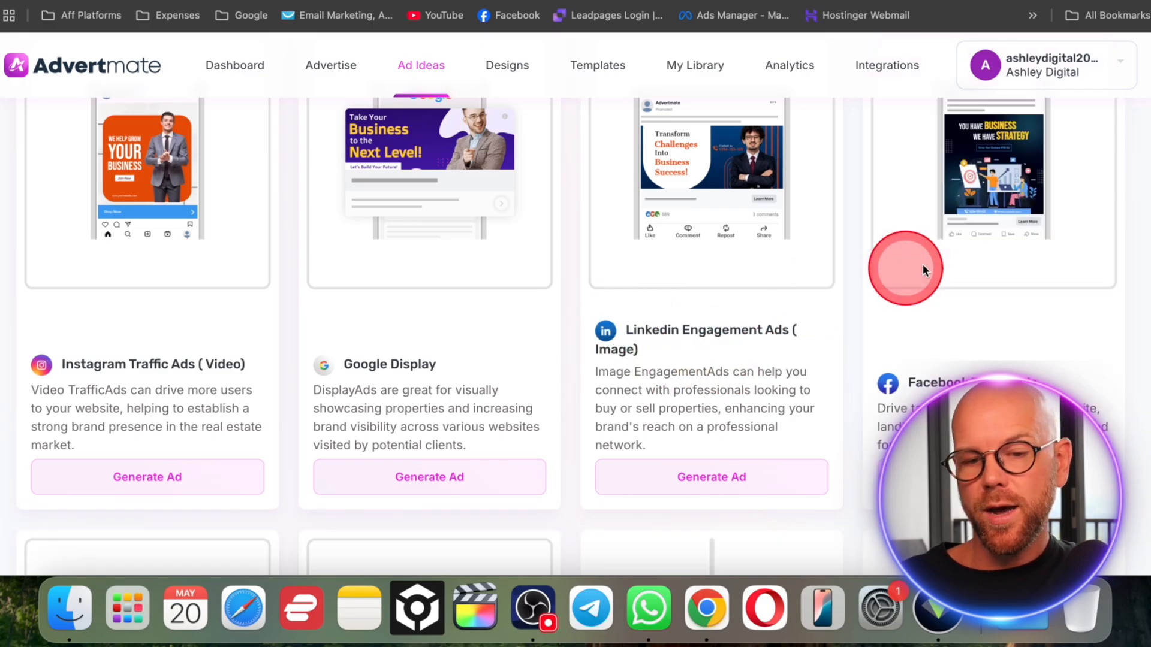
scroll(801, 343, "down", 6)
scroll(801, 343, "down", 5)
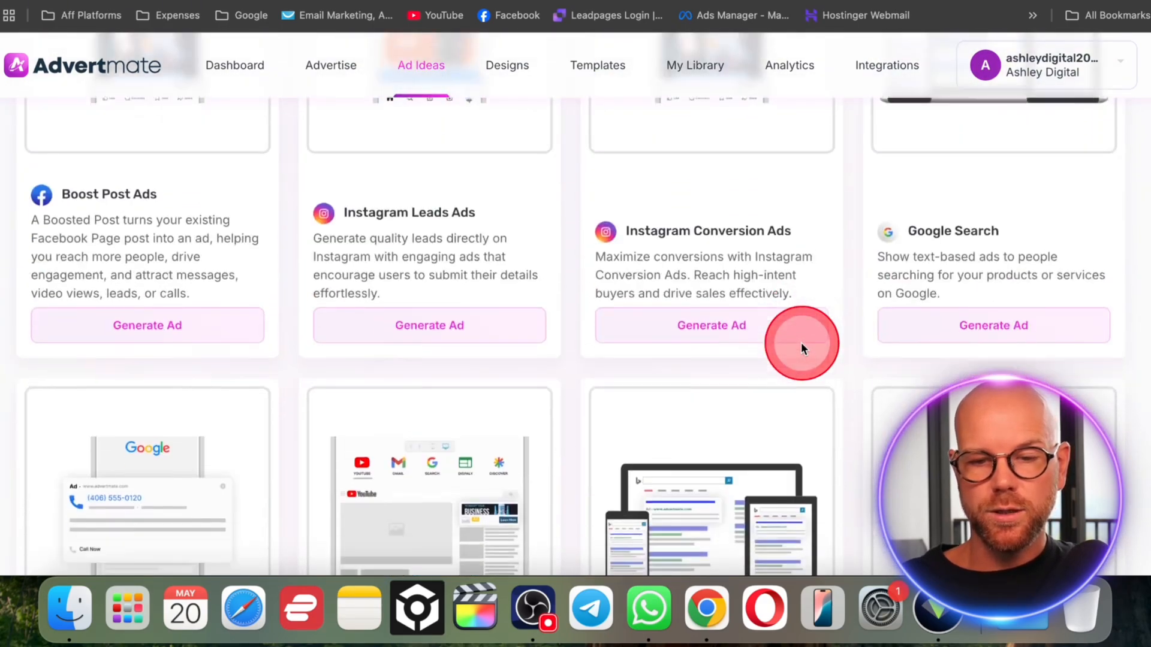
scroll(801, 343, "up", 15)
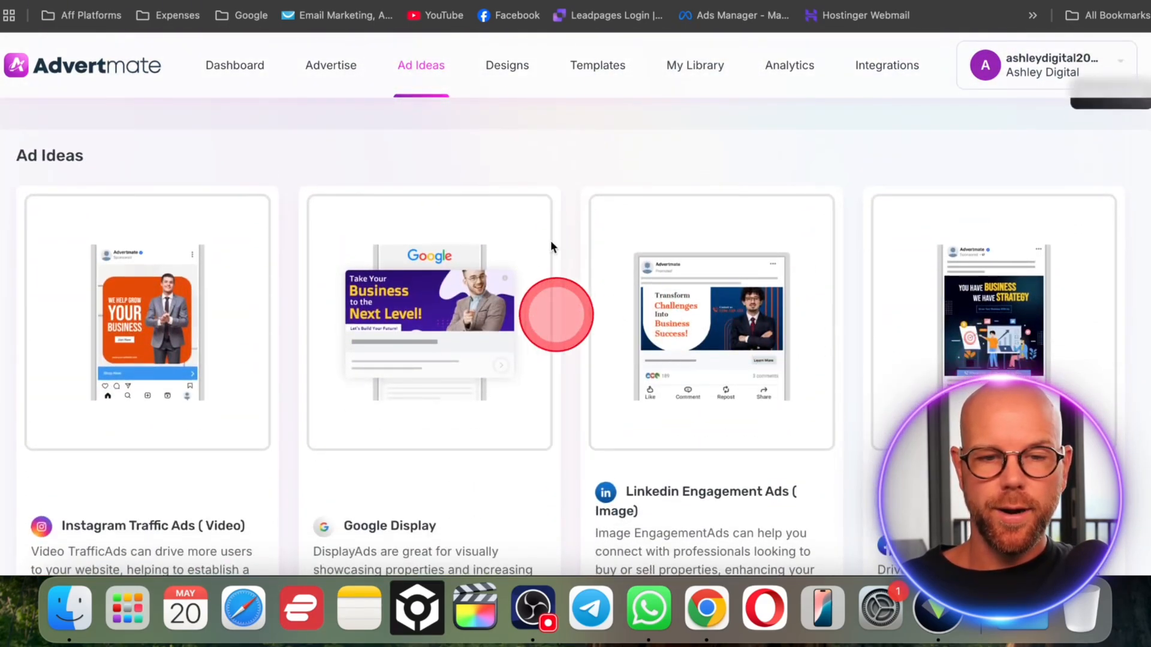
Examine the ad ideas suggested for the Stream-Fit supplement
left_click(548, 2)
scroll(638, 264, "down", 5)
scroll(638, 268, "down", 7)
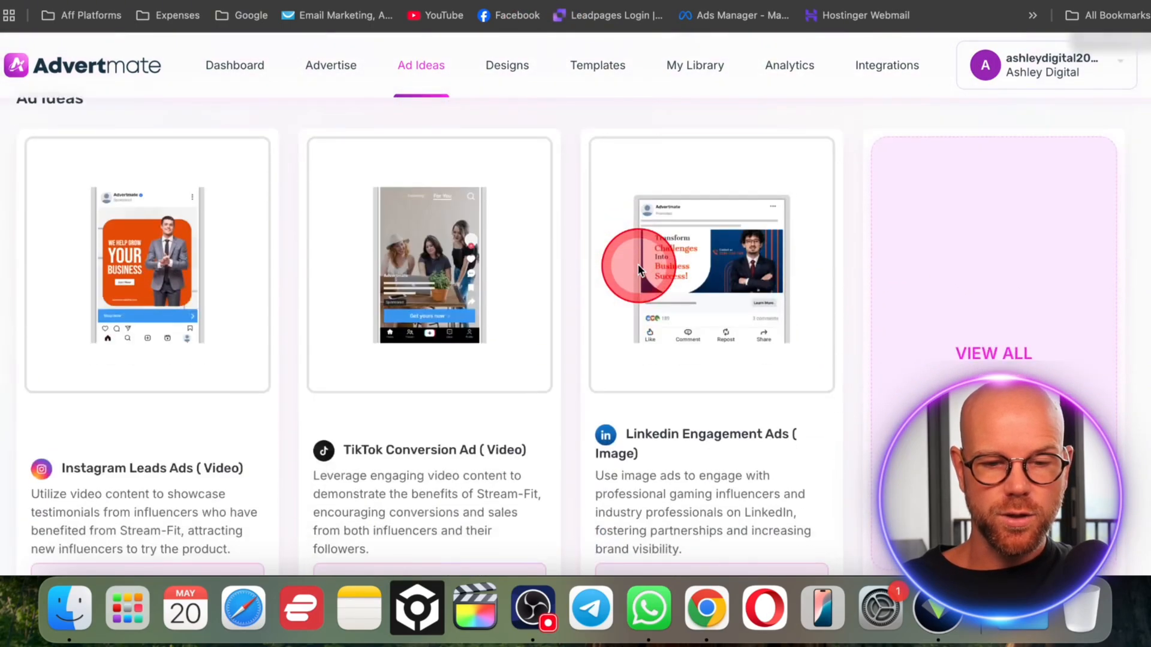
scroll(588, 246, "up", 1)
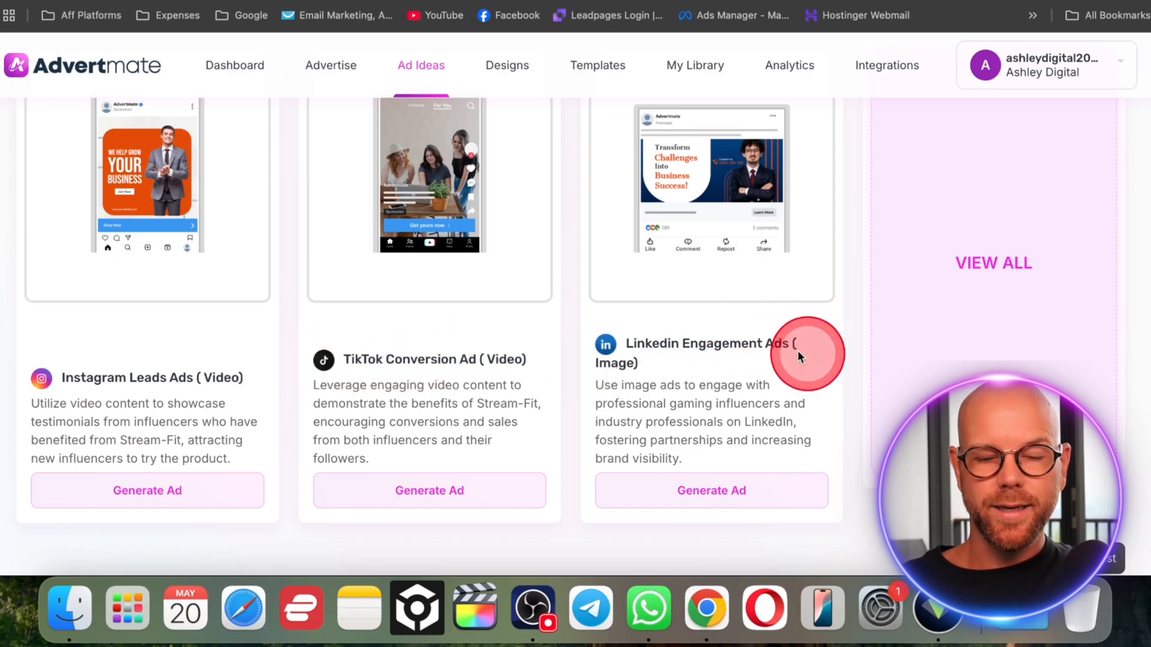
Recheck the real estate agent's ad ideas and return to the generated results for the parenting ebook
left_click(464, 2)
scroll(621, 277, "up", 2)
scroll(621, 278, "down", 4)
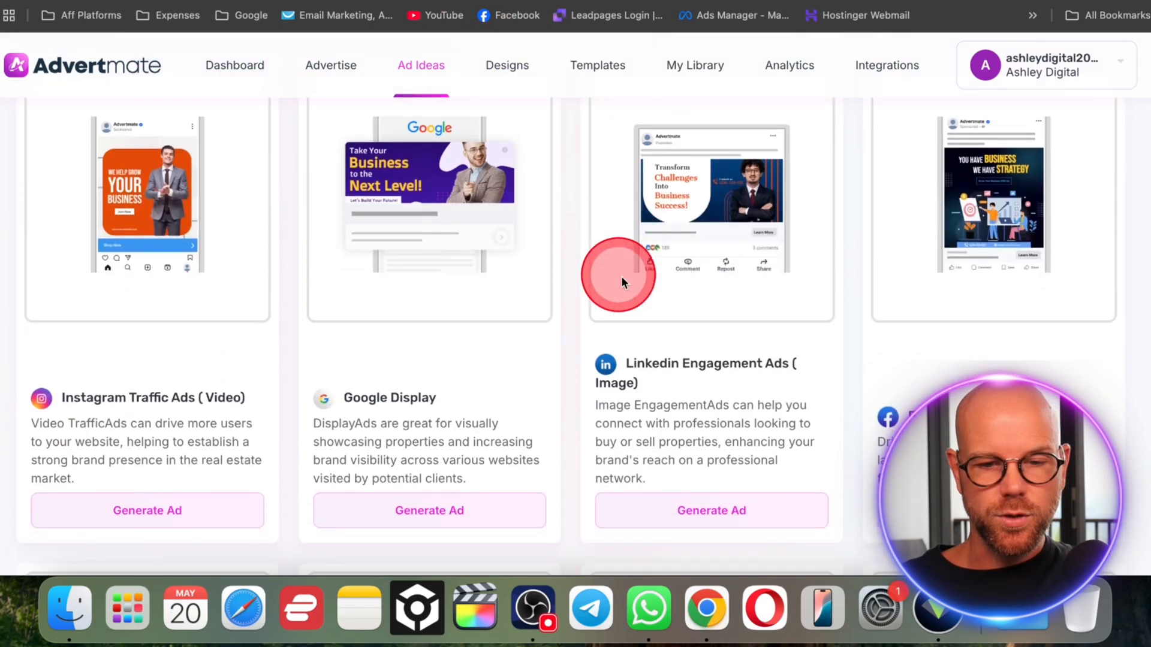
scroll(570, 190, "up", 10)
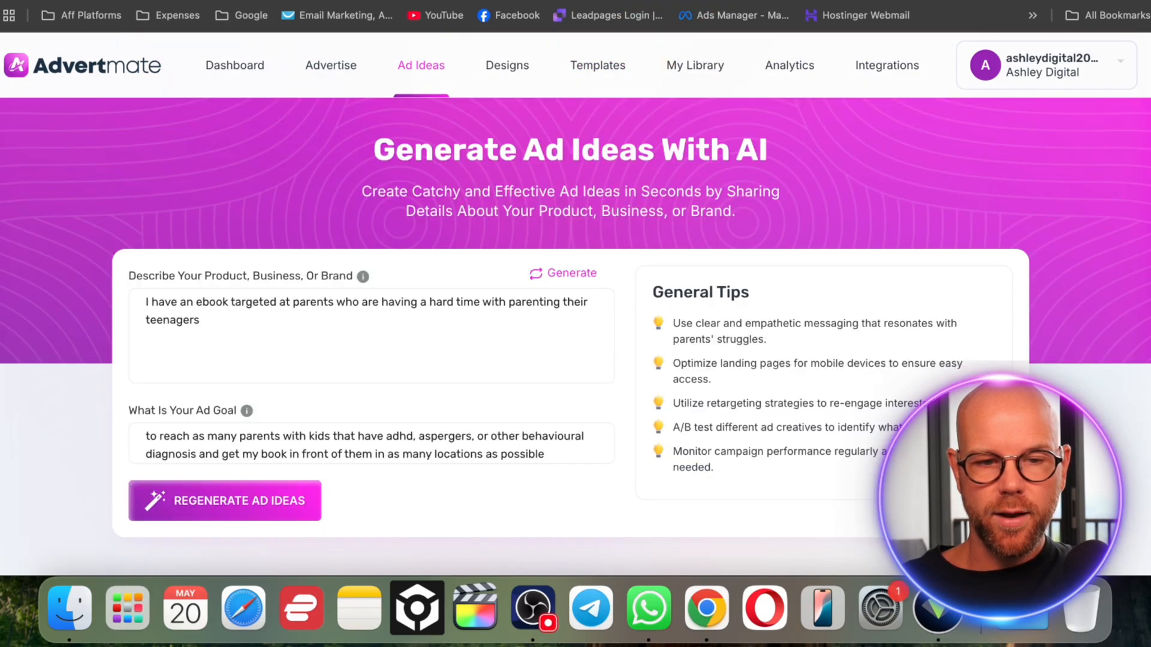
Examine the parenting ebook's generated ad ideas against its product description and ad goal
scroll(569, 398, "down", 10)
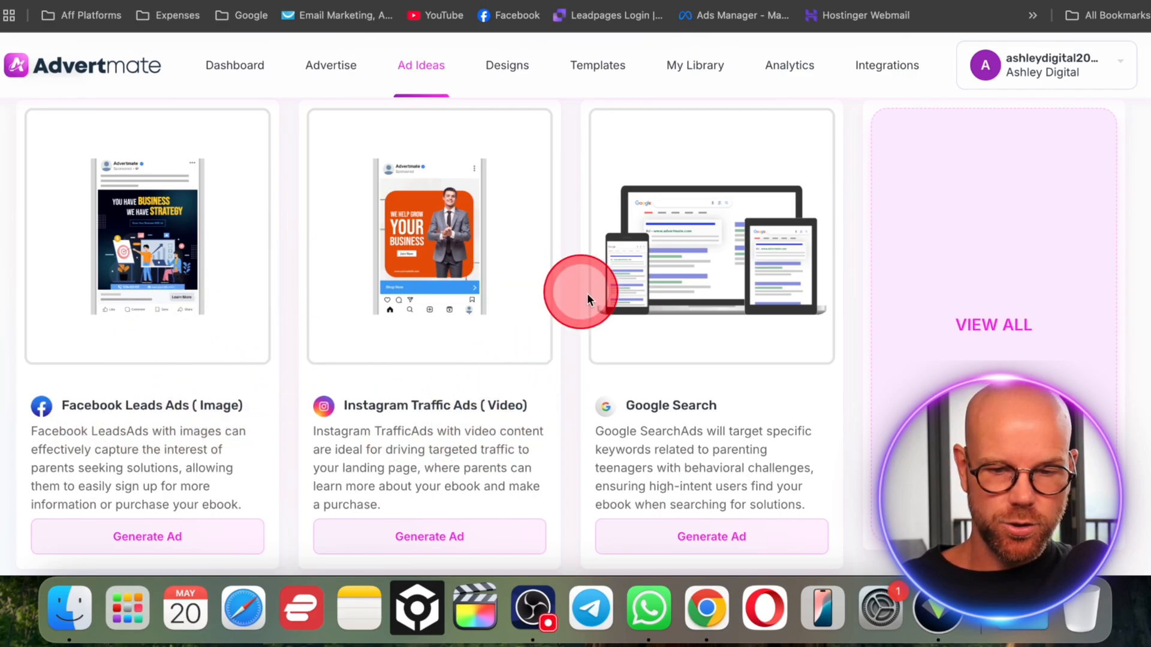
scroll(581, 290, "down", 3)
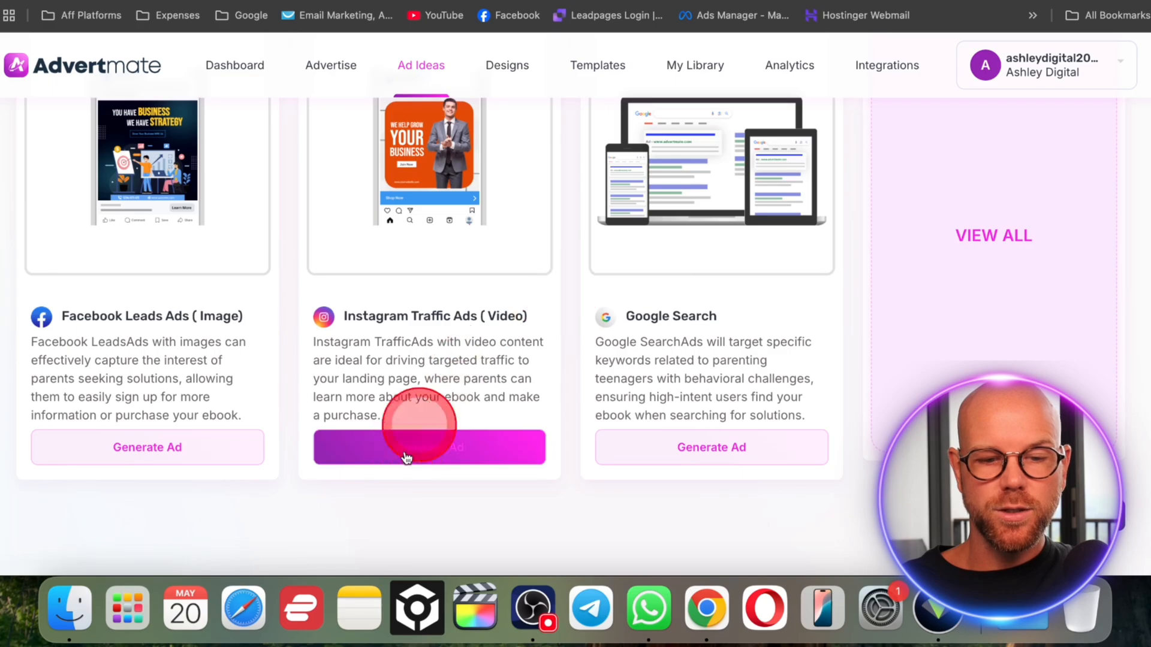
scroll(578, 231, "up", 10)
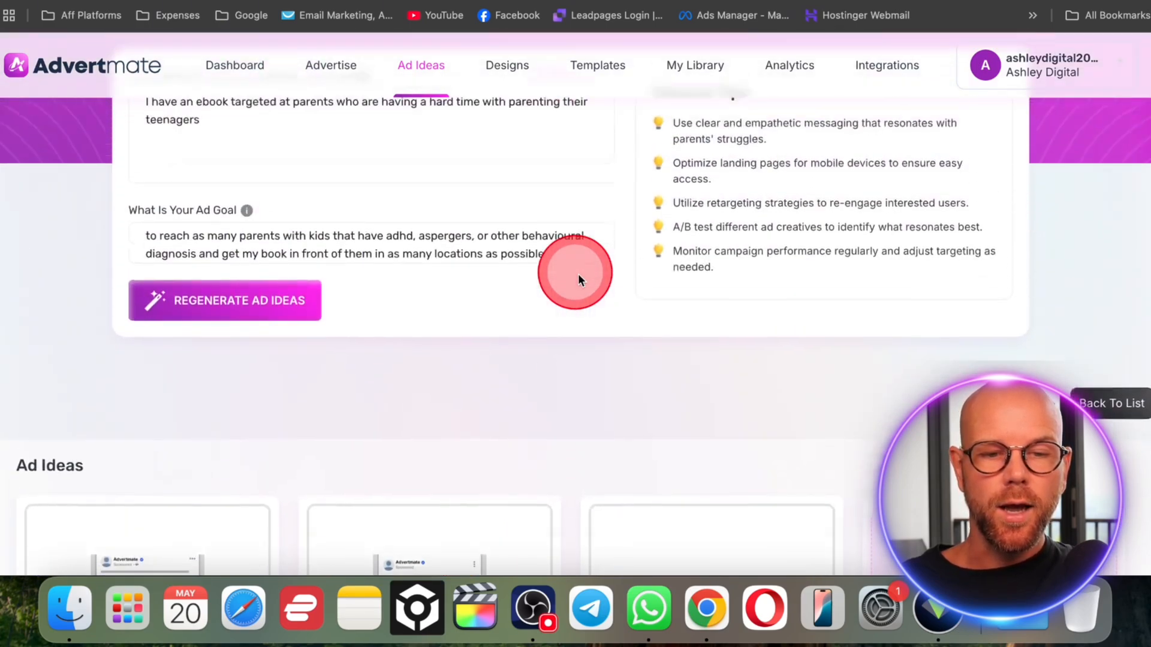
scroll(578, 273, "up", 4)
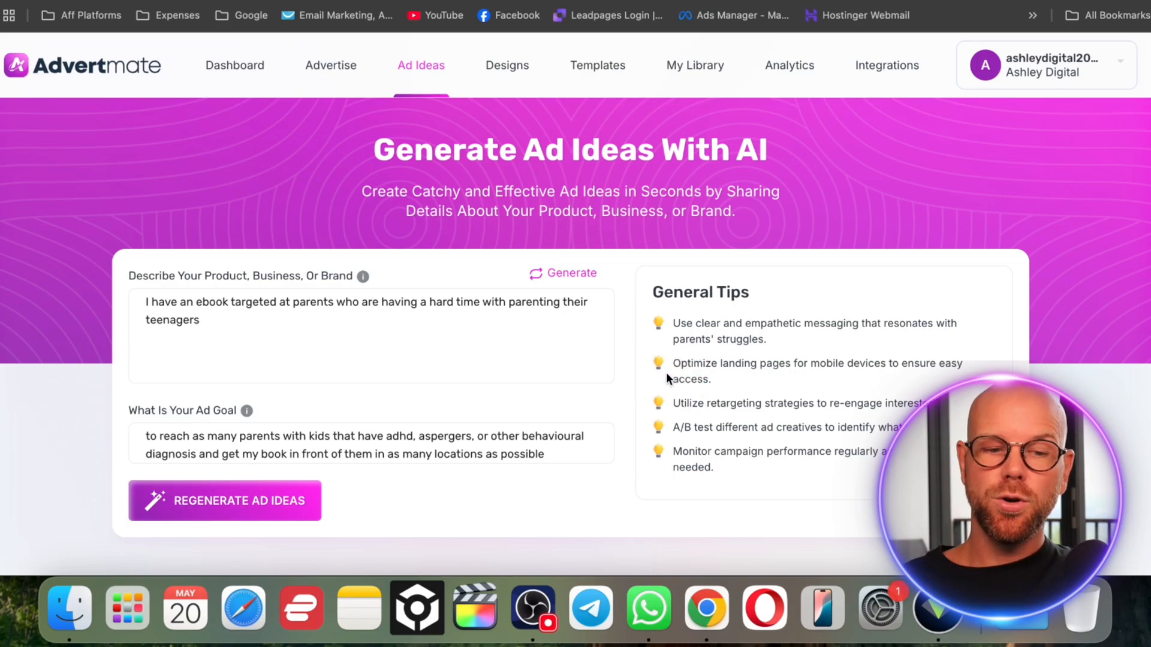
scroll(667, 372, "down", 12)
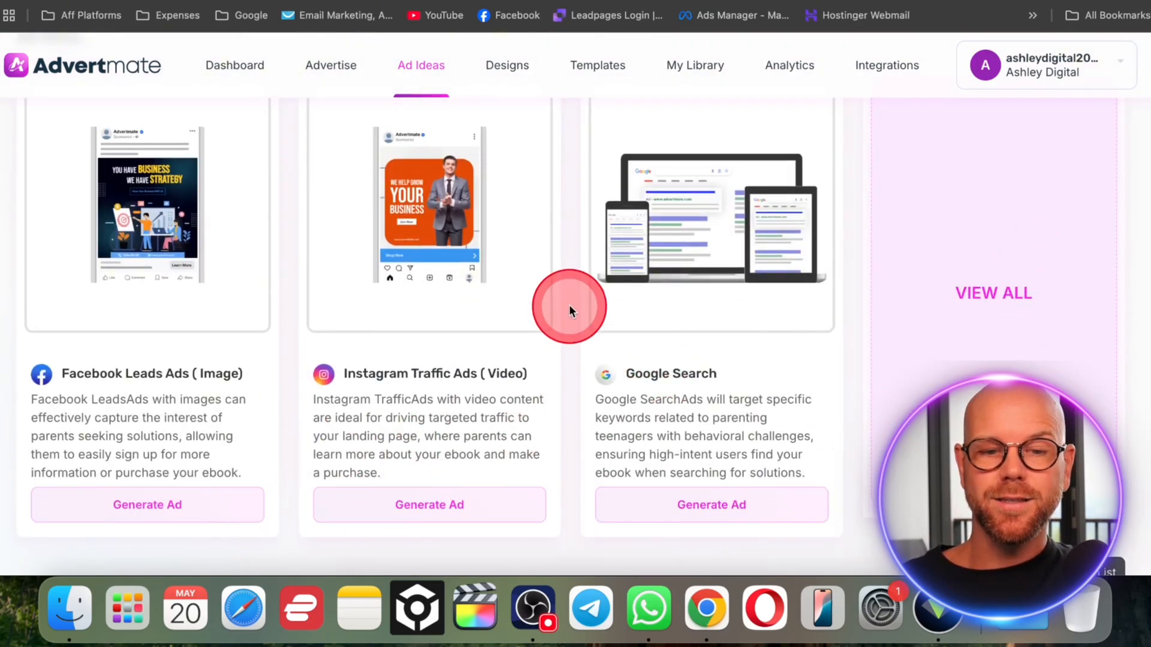
scroll(563, 244, "up", 8)
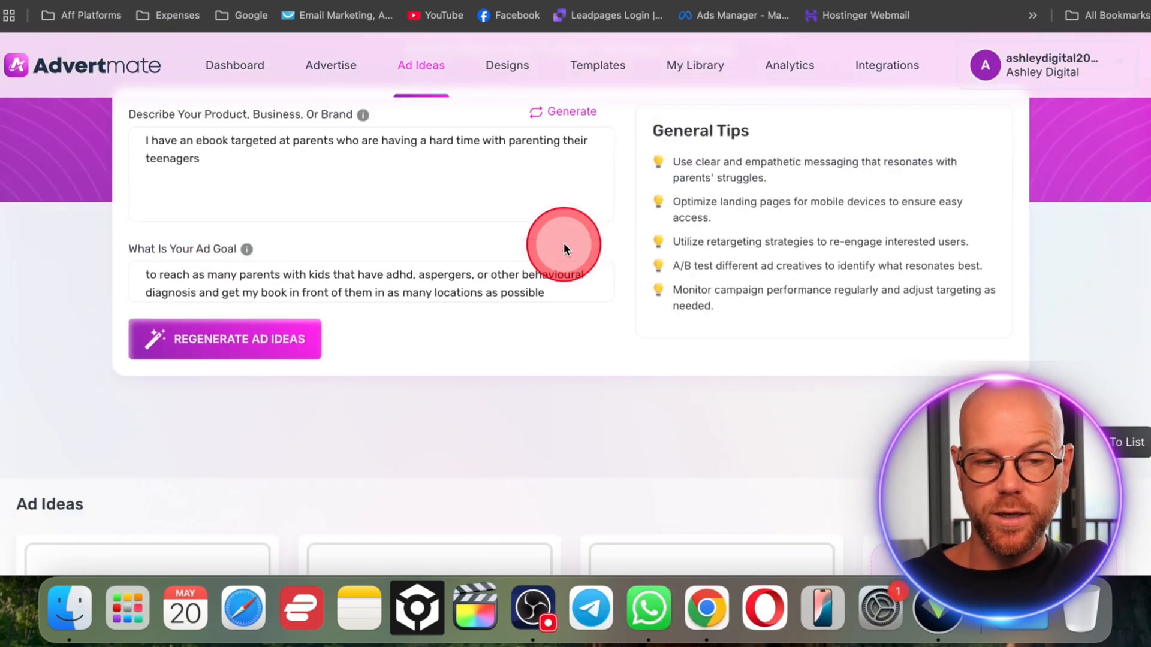
scroll(564, 246, "up", 2)
left_click(255, 367)
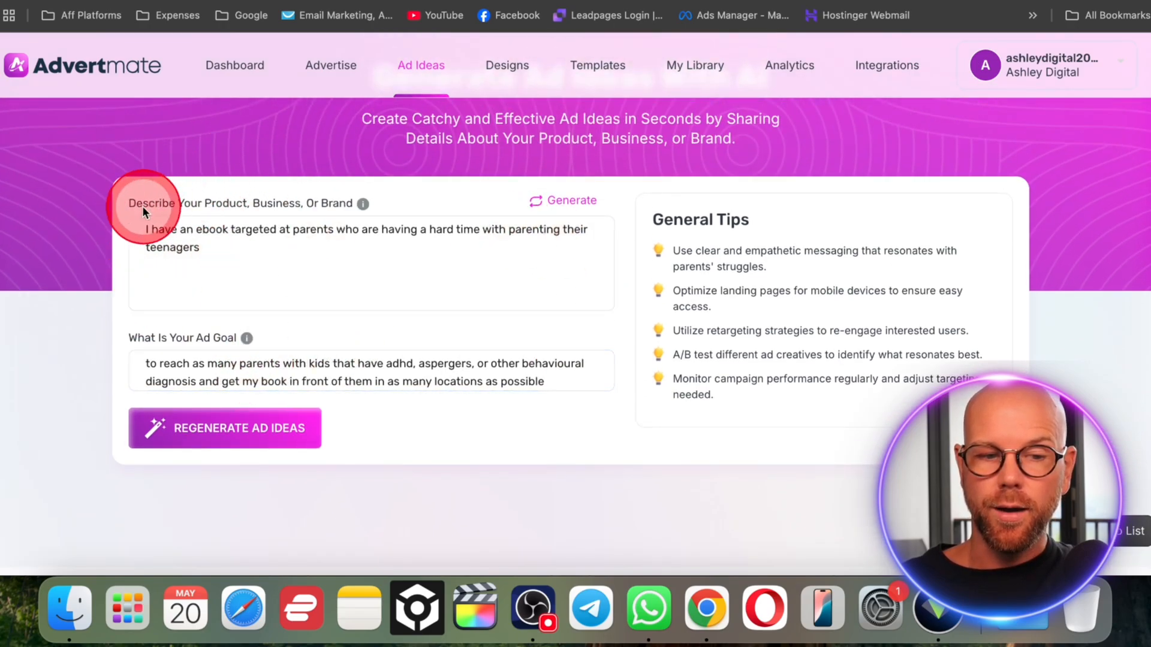
left_click(490, 384)
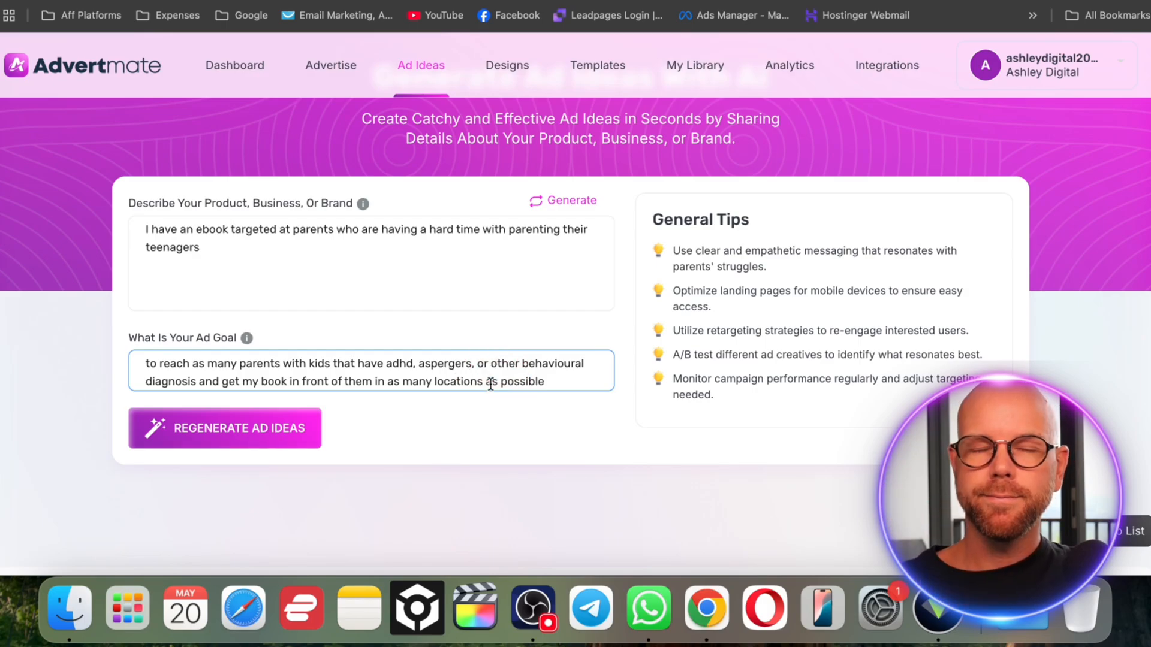
Continue with the generated California real estate Facebook traffic ad and create its project titled "real estate example"
left_click(24, 196)
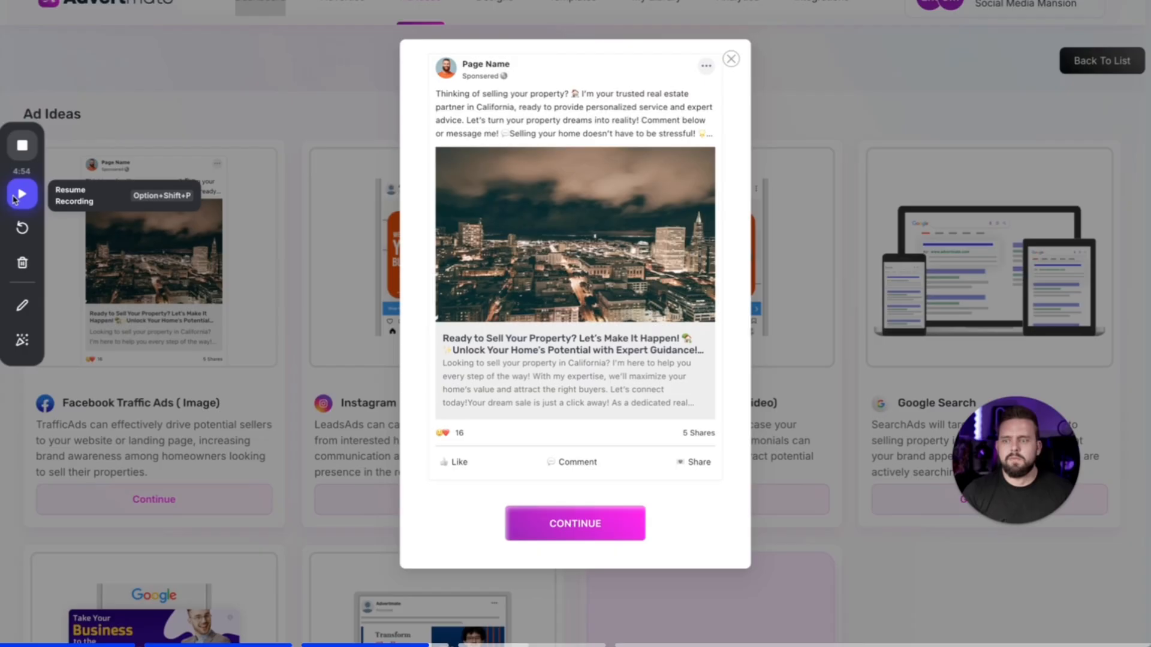
left_click(22, 193)
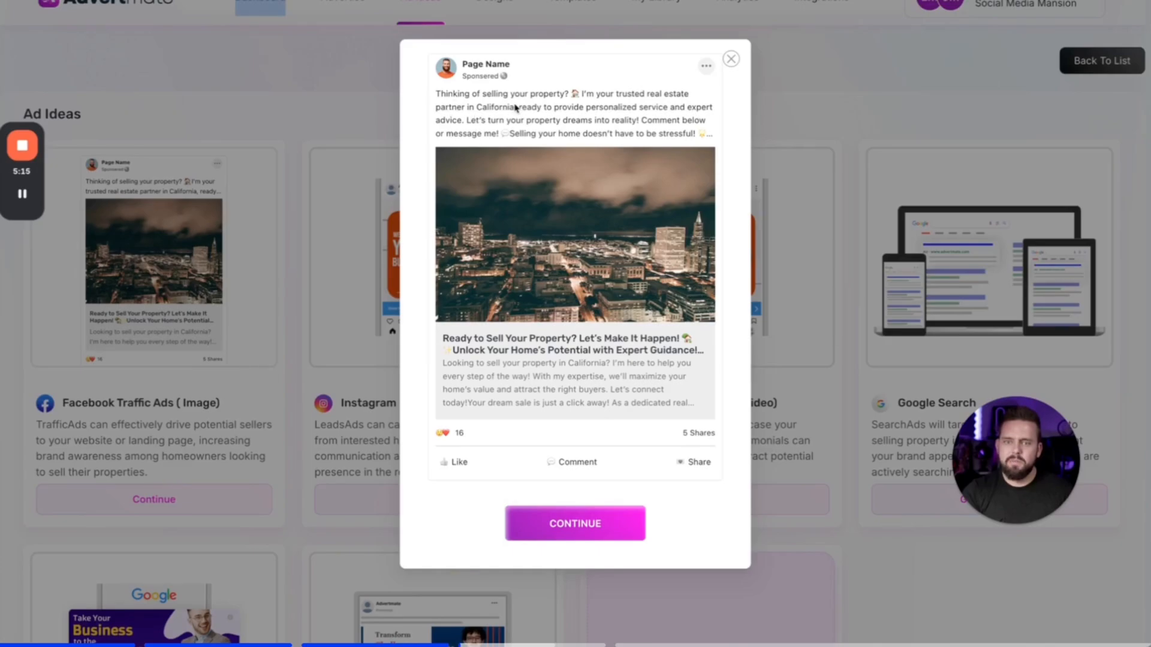
left_click(560, 523)
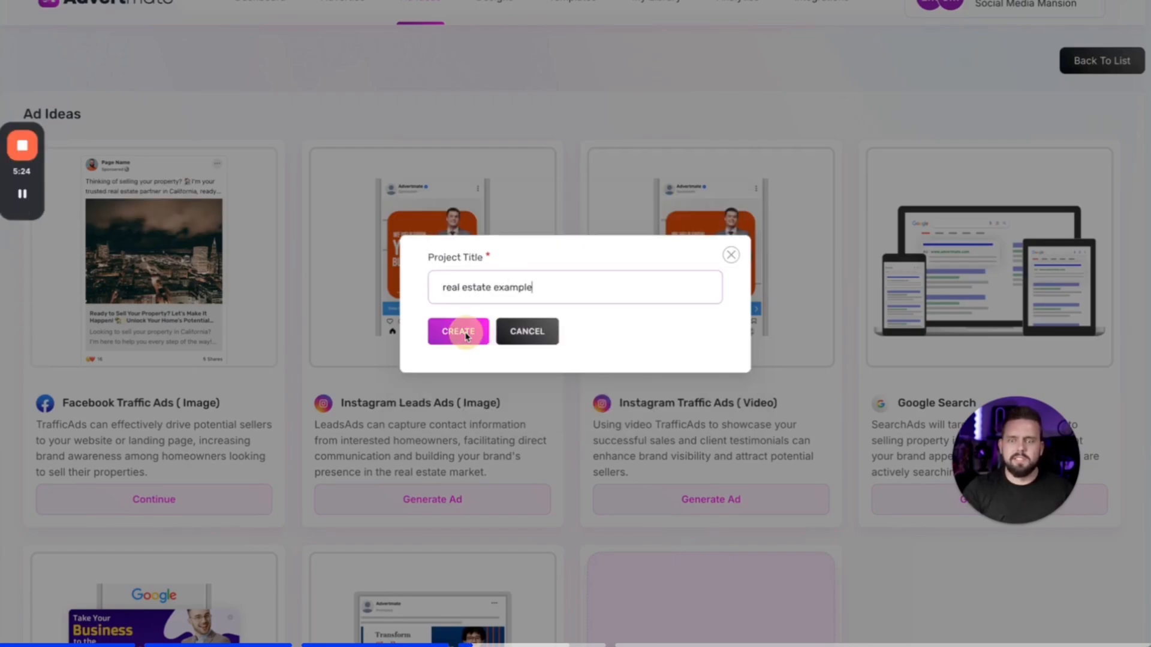
left_click(466, 344)
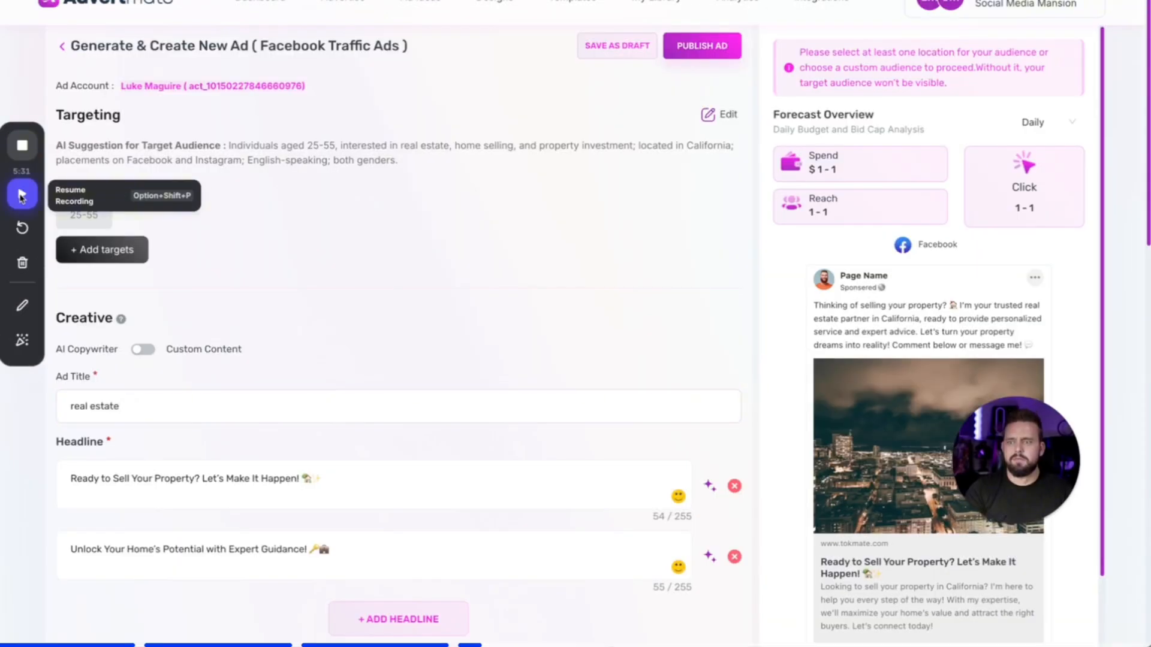
left_click(22, 196)
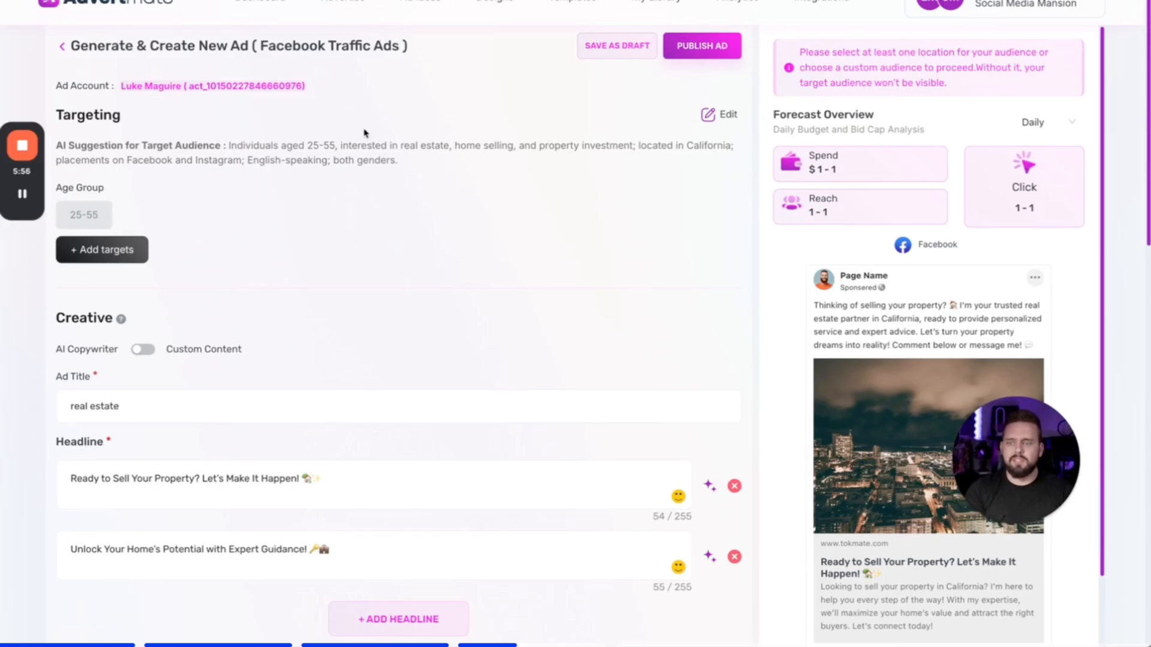
Add two blank description fields and one blank headline field to the real estate ad's creative
scroll(239, 280, "down", 4)
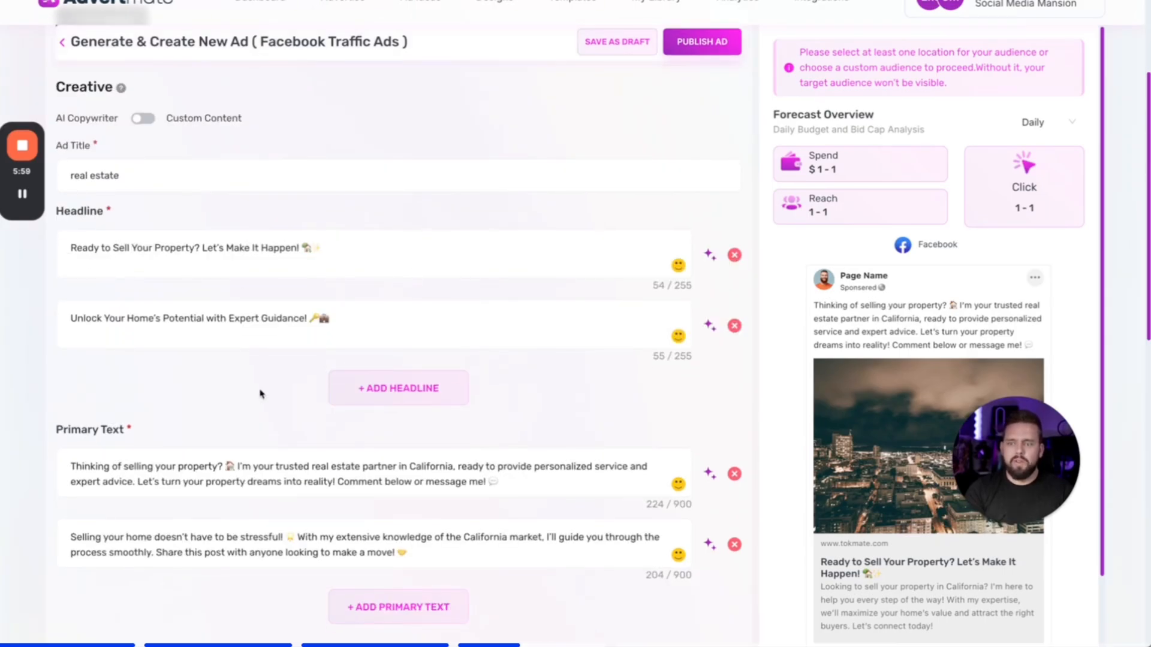
scroll(296, 459, "down", 3)
scroll(242, 511, "down", 2)
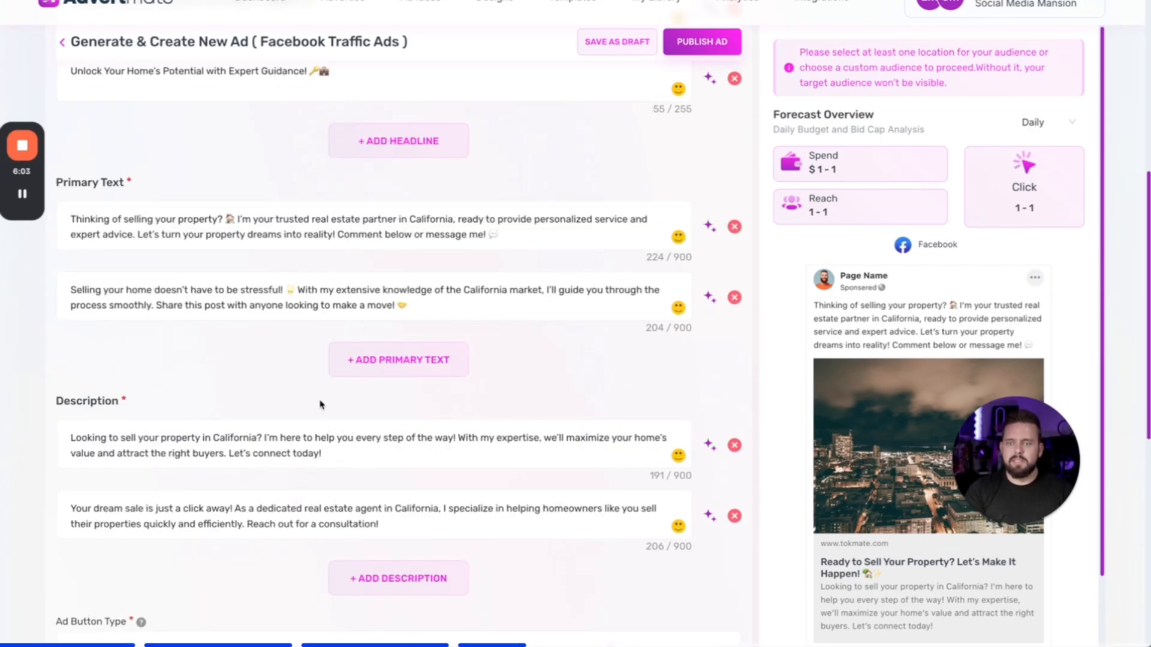
scroll(593, 394, "down", 4)
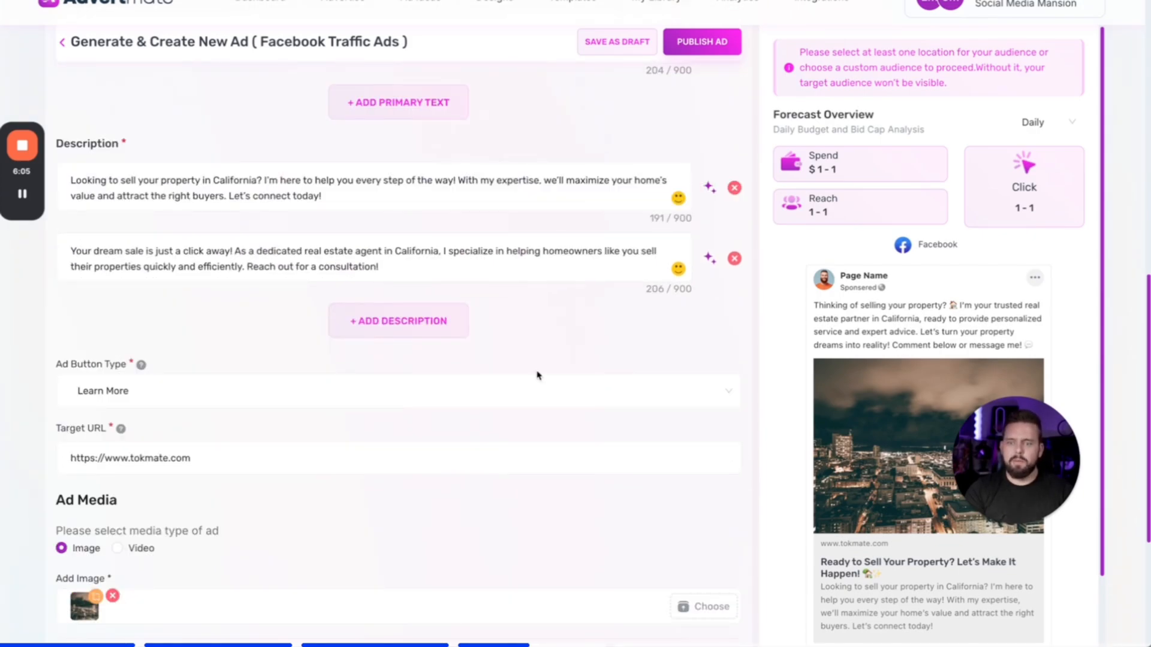
left_click(411, 322)
left_click(398, 390)
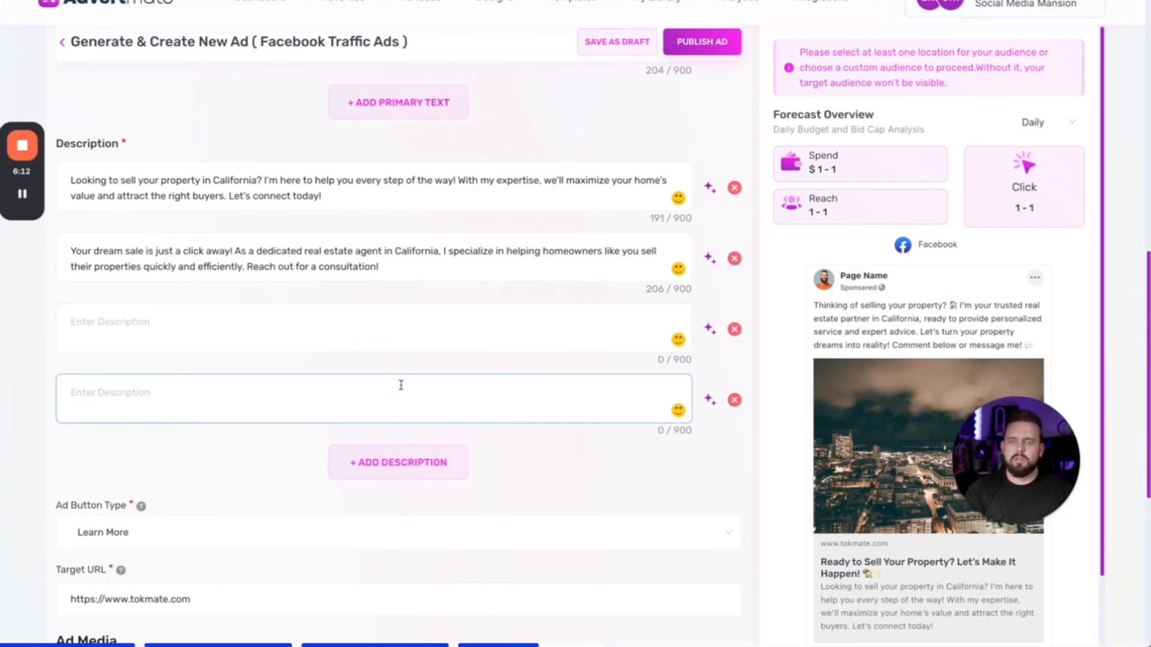
scroll(399, 384, "up", 8)
left_click(399, 396)
Remove the real estate ad's image and browse the saved designs and stock images for a replacement
scroll(393, 390, "down", 8)
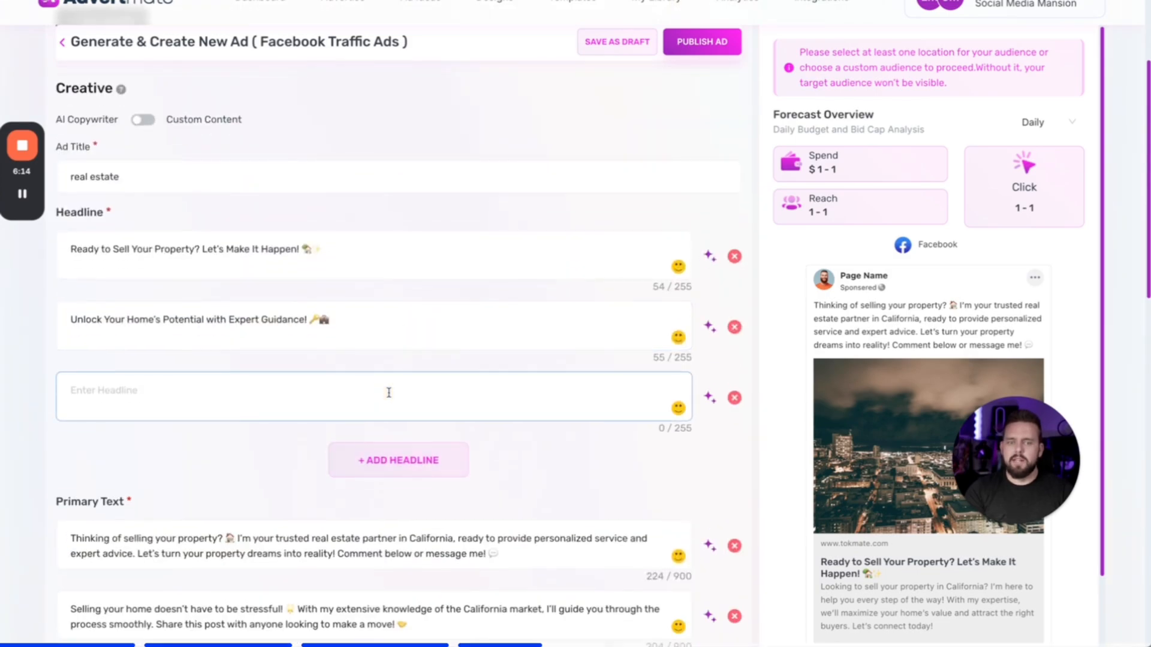
scroll(396, 391, "down", 5)
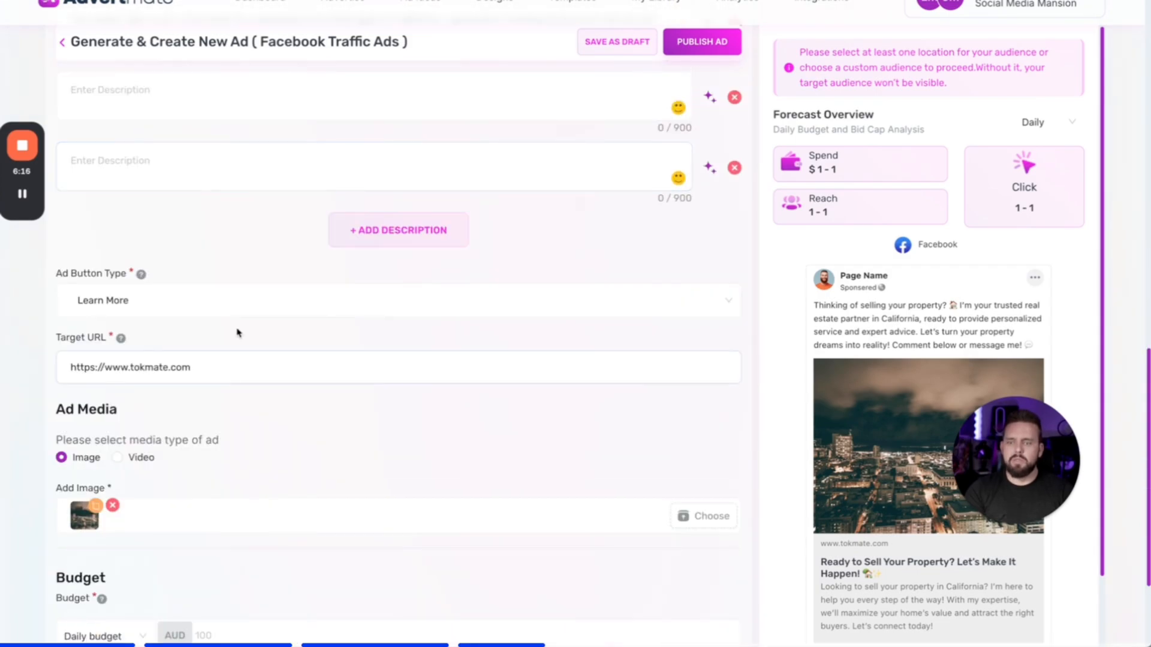
scroll(356, 418, "down", 3)
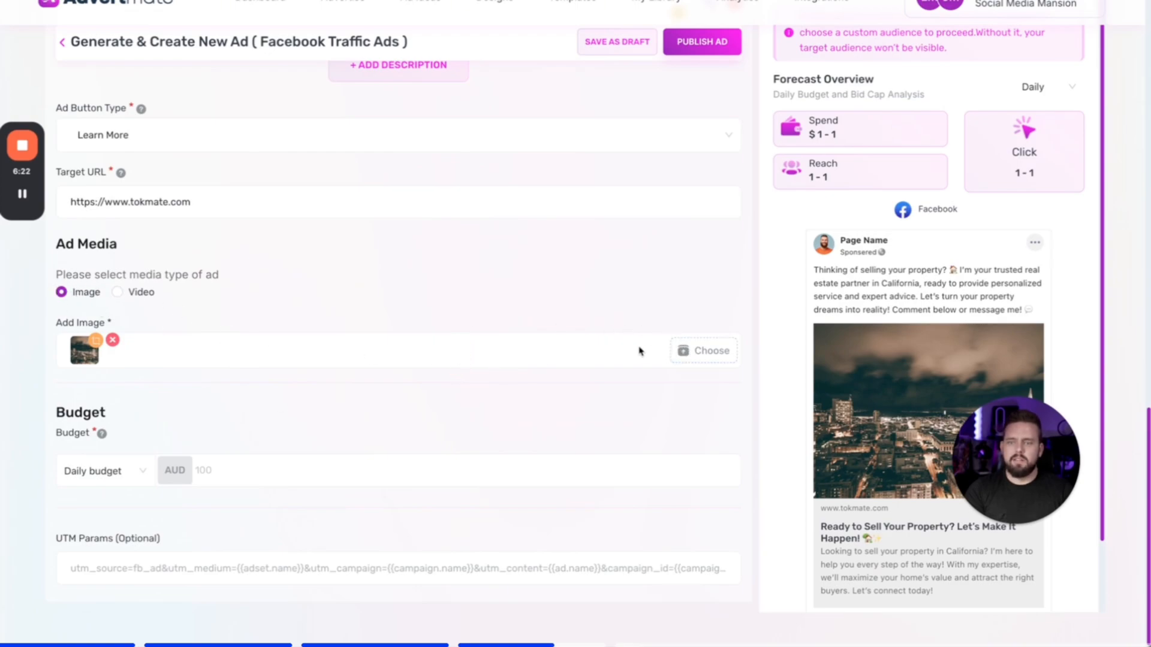
left_click(112, 339)
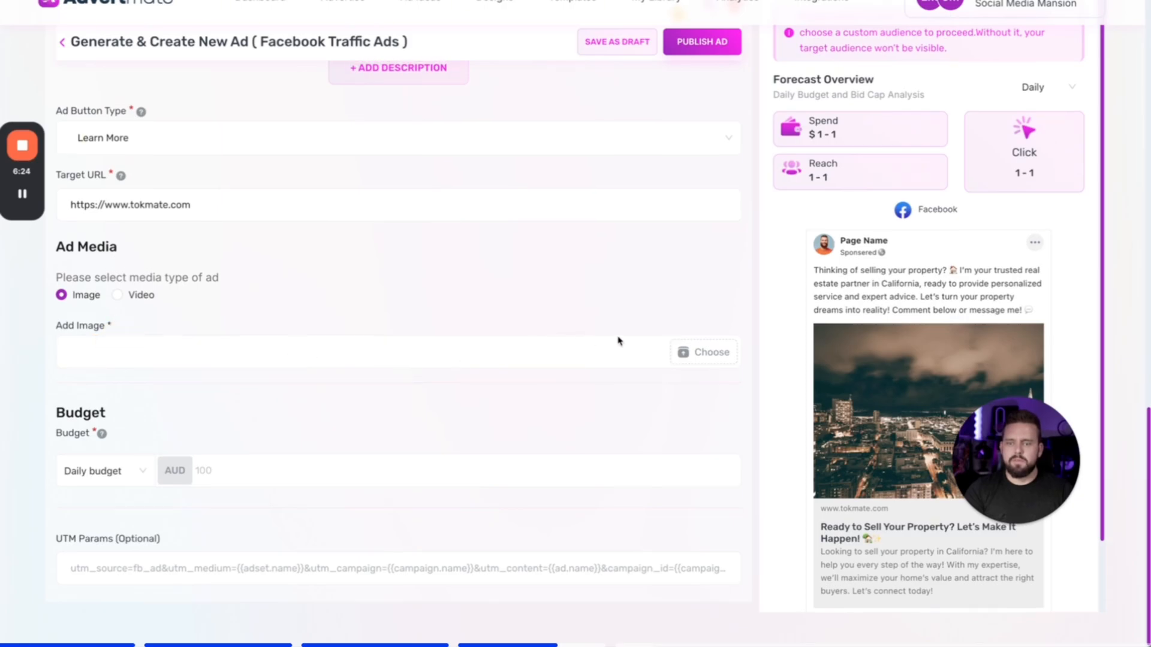
left_click(686, 352)
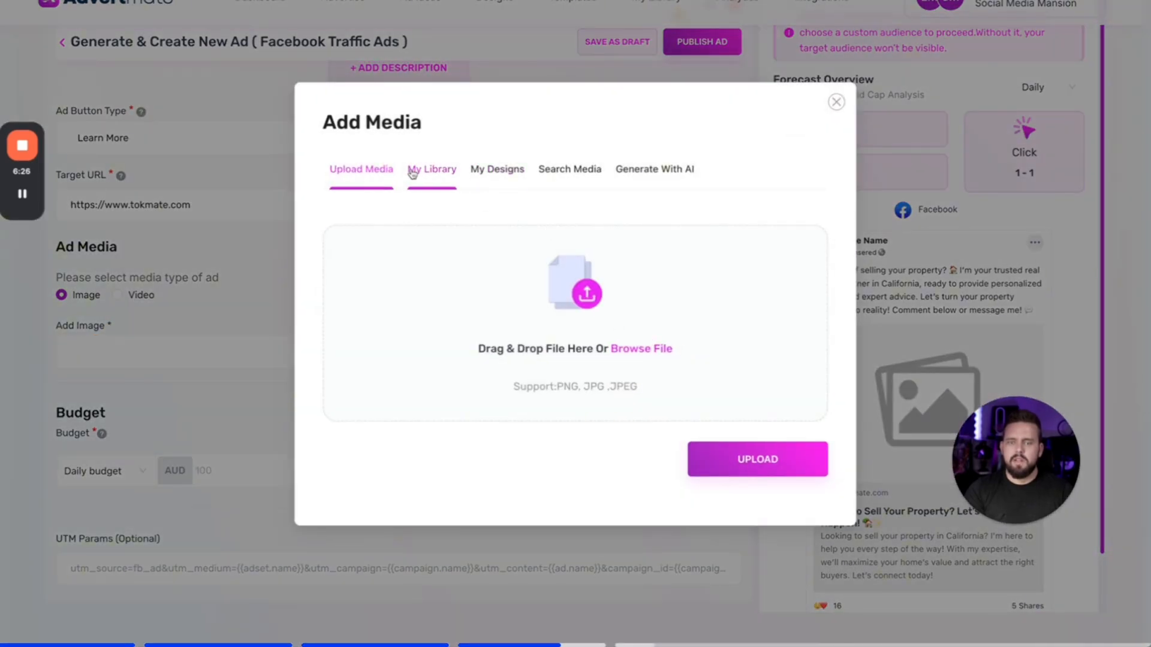
left_click(492, 175)
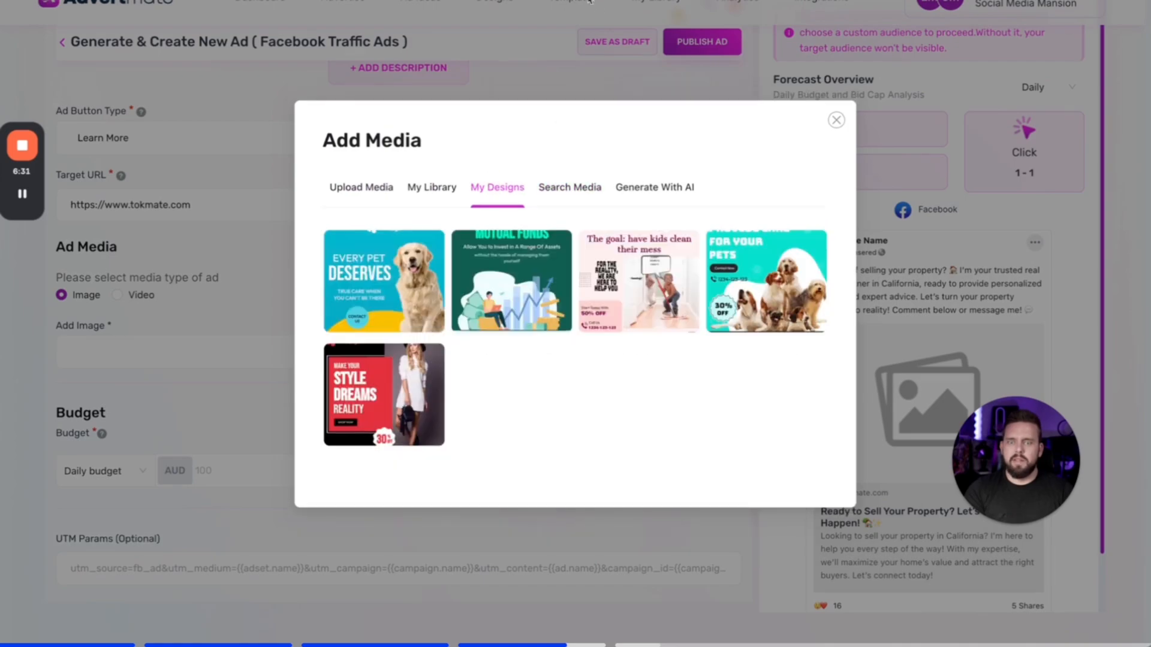
left_click(570, 191)
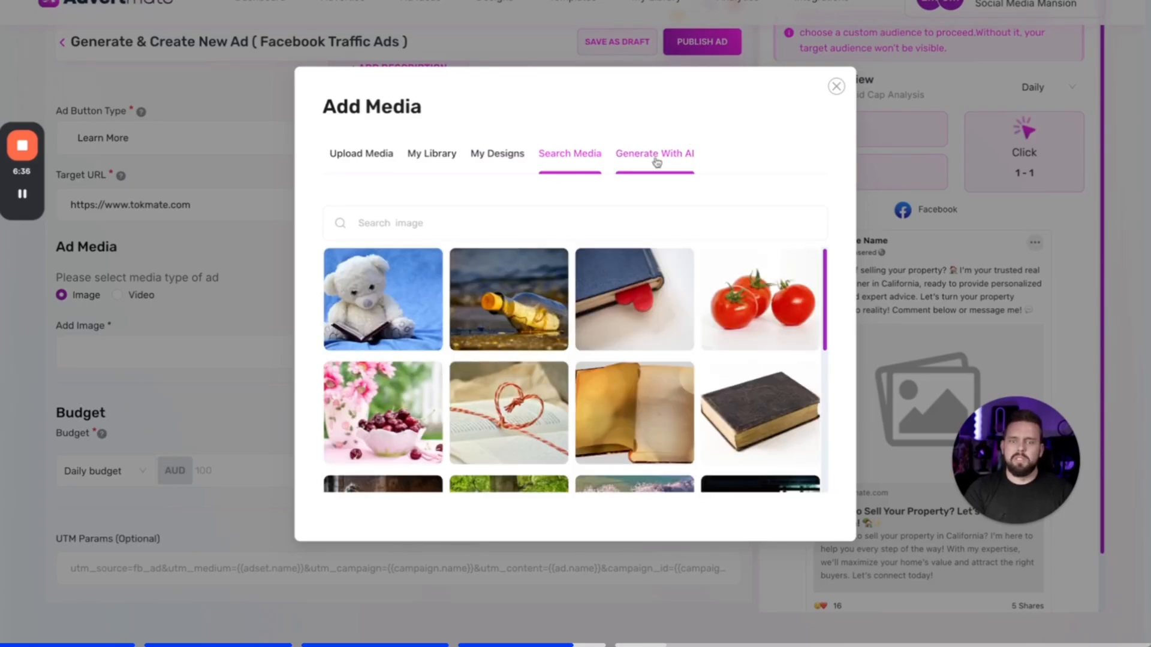
Begin an AI image prompt with "create an image for my real estate company that sells property in califronia - make"
left_click(655, 157)
left_click(469, 267)
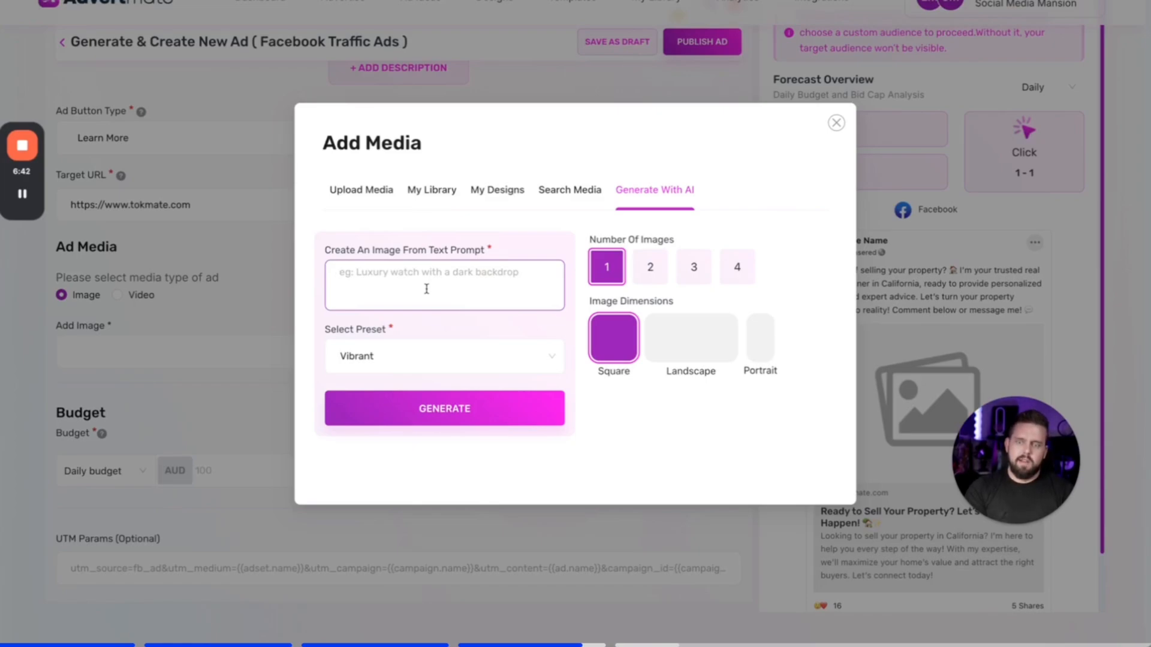
type("c")
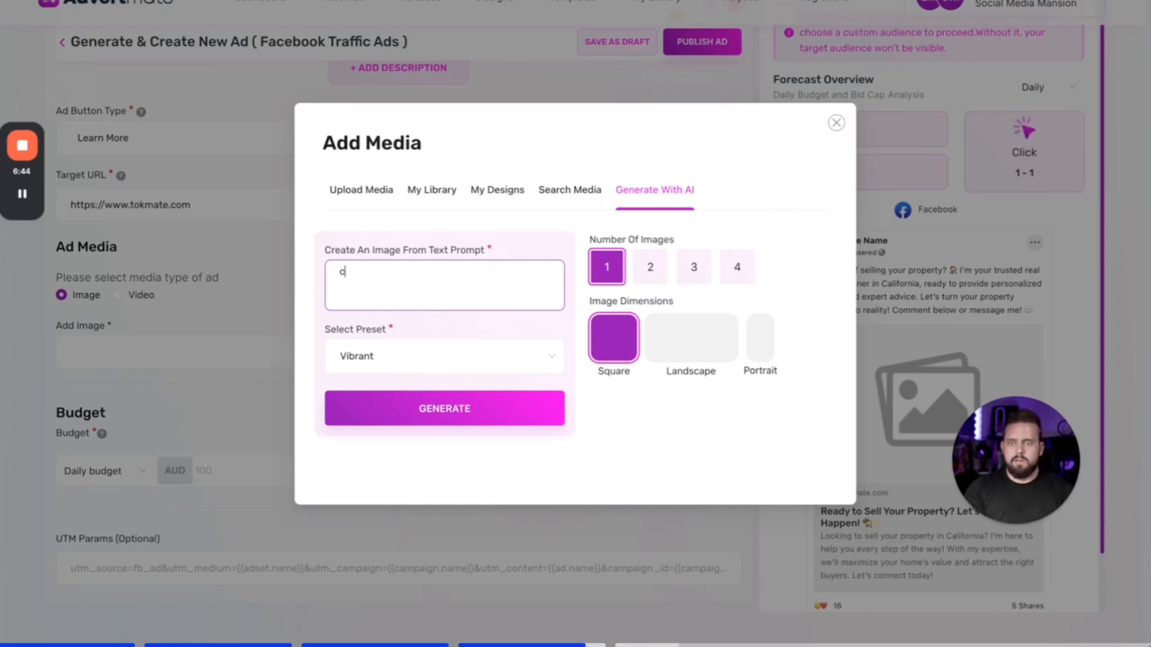
type("reate an imag")
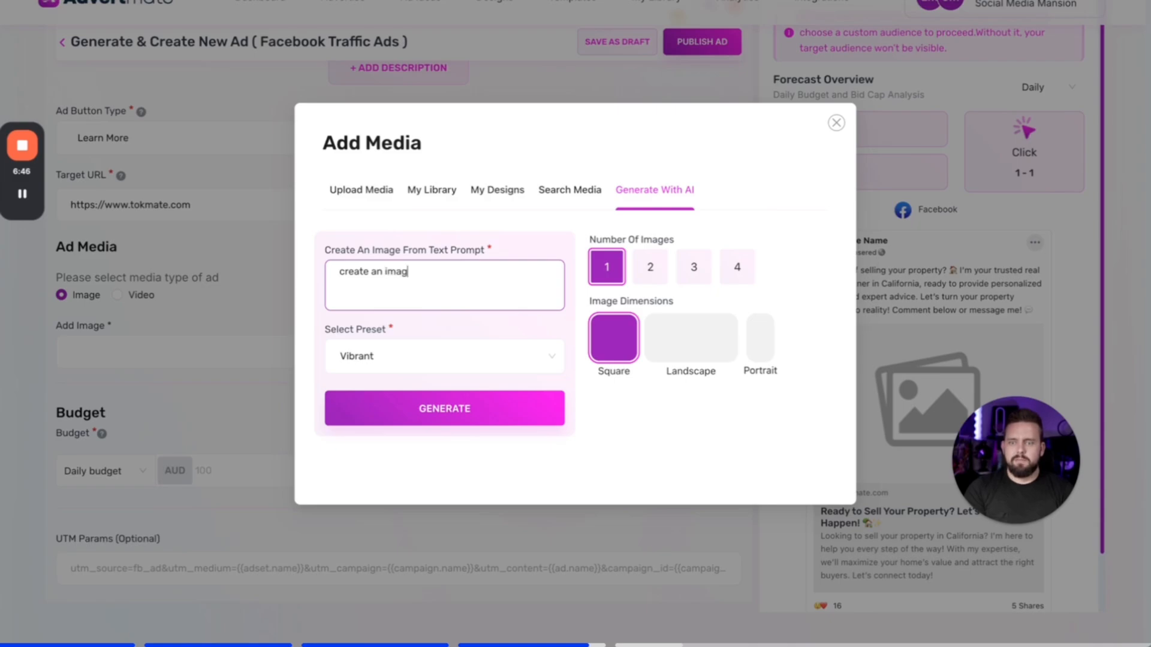
type("e for my real estate company that sells property in cal")
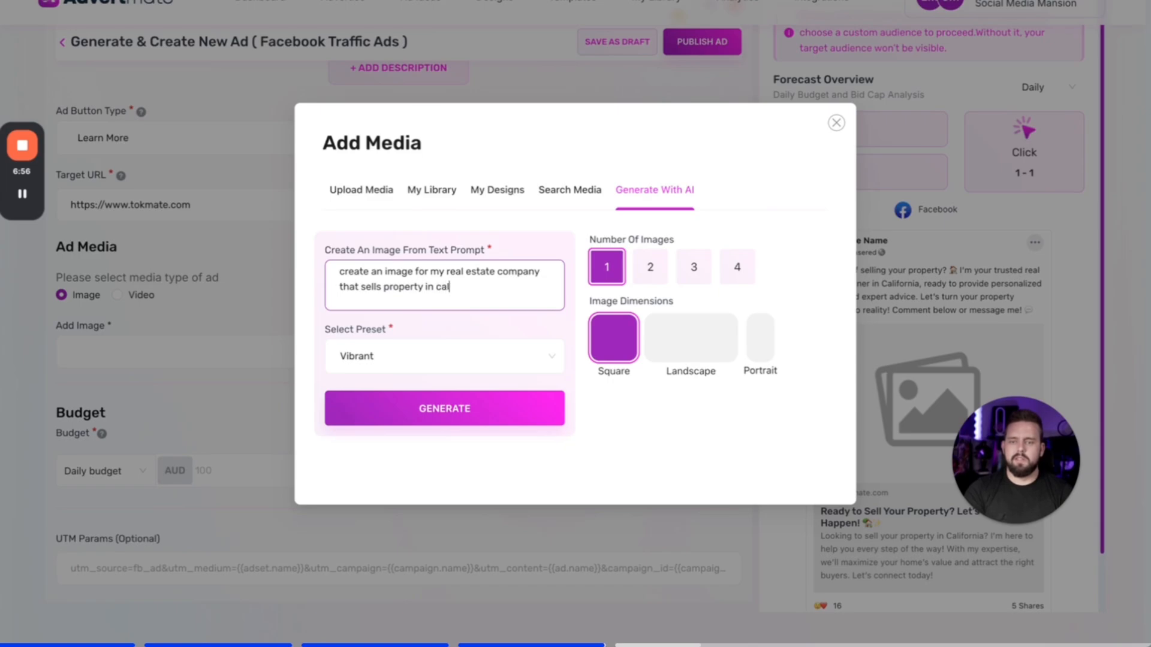
type("ifronia - make")
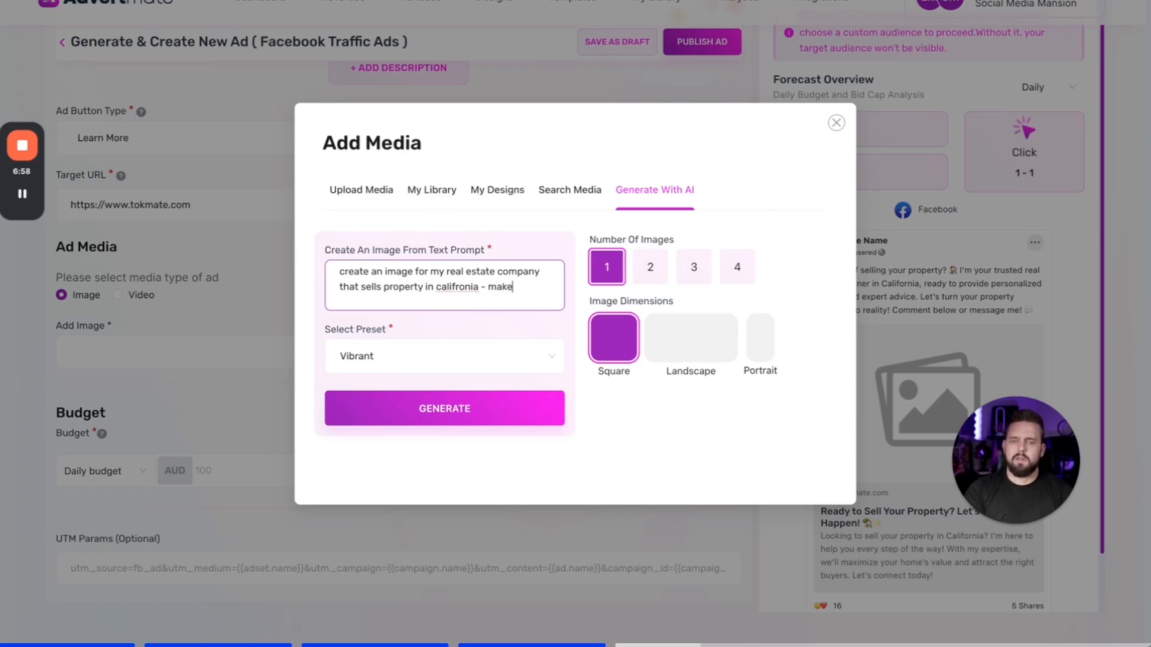
Extend the image prompt with "it clean, sexy and POP for facebook news feed to stop people scrolling" and correct the misspelled California
type(" it clean. sexy and ")
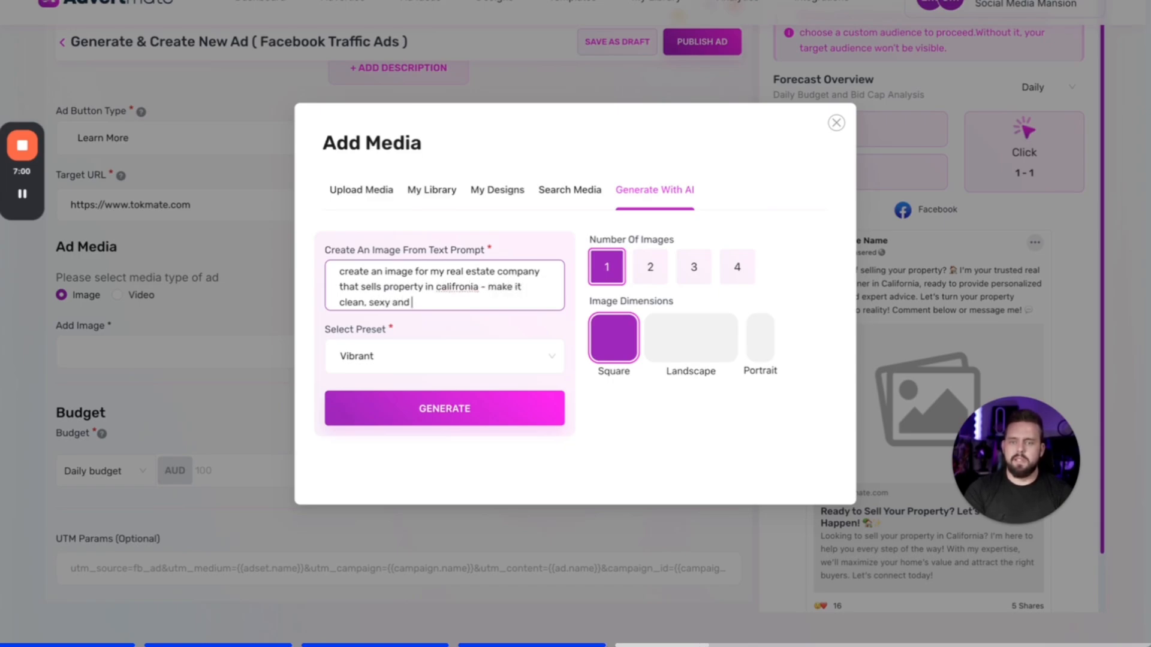
type("POP for faceboo kk new")
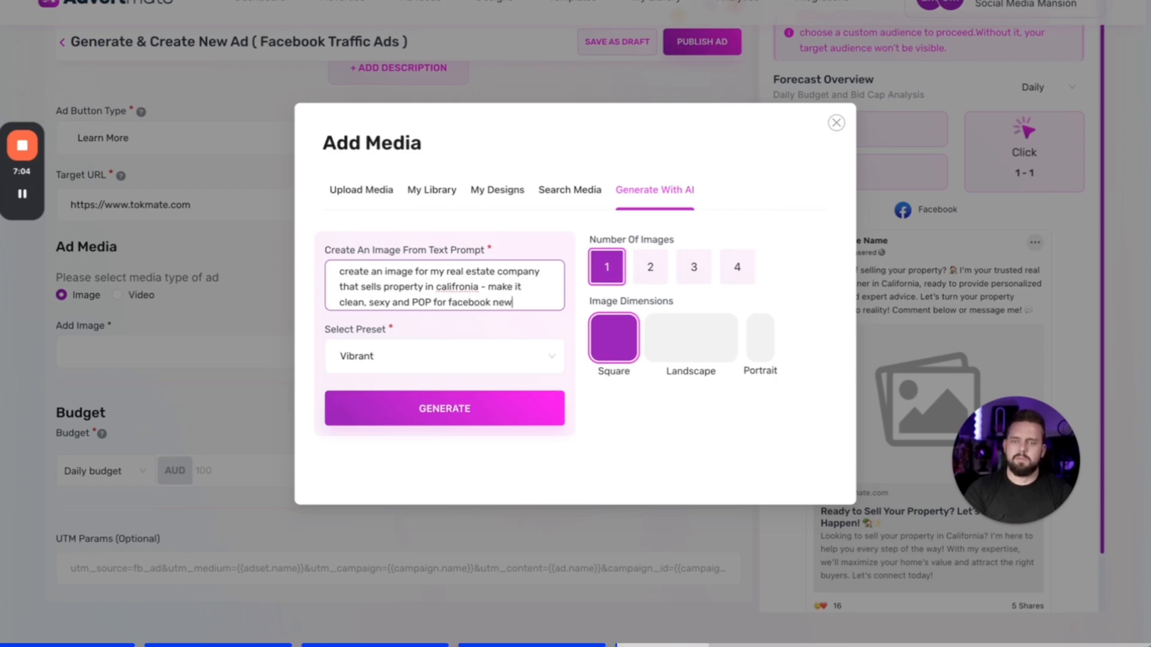
type("s feed to stop")
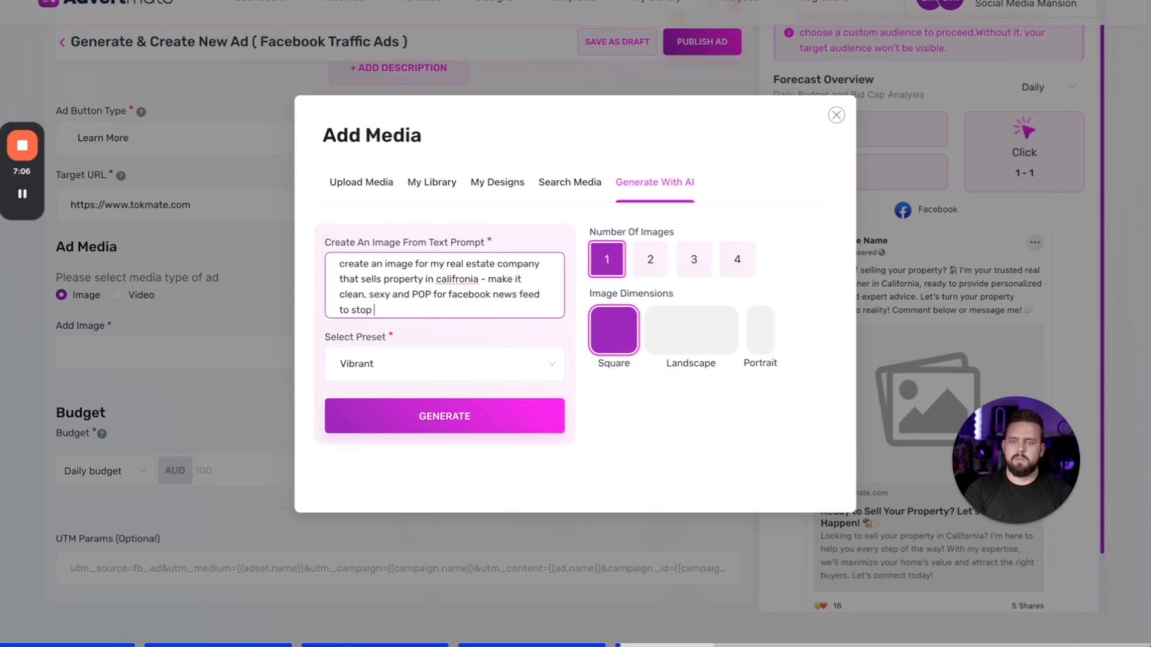
type(" people scrolling")
right_click(454, 278)
left_click(497, 281)
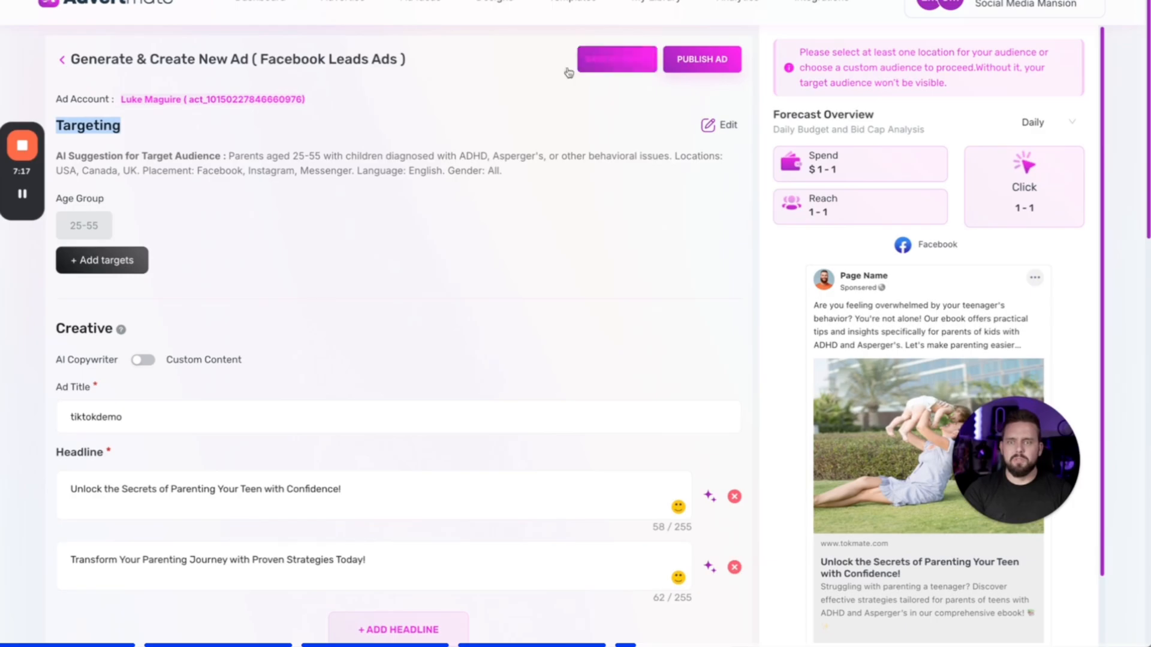
Review the targeting, headlines, primary texts and descriptions of the parenting ebook's Facebook leads ad
scroll(695, 387, "down", 1)
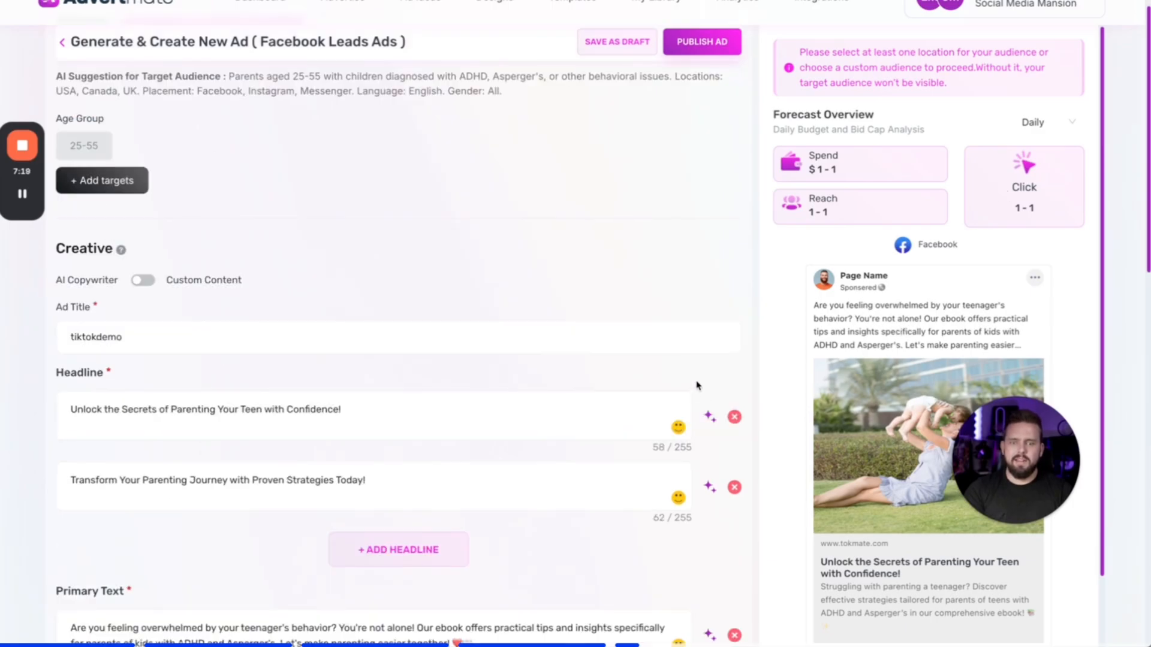
scroll(586, 352, "down", 2)
scroll(253, 477, "down", 2)
scroll(283, 380, "down", 3)
scroll(283, 380, "up", 1)
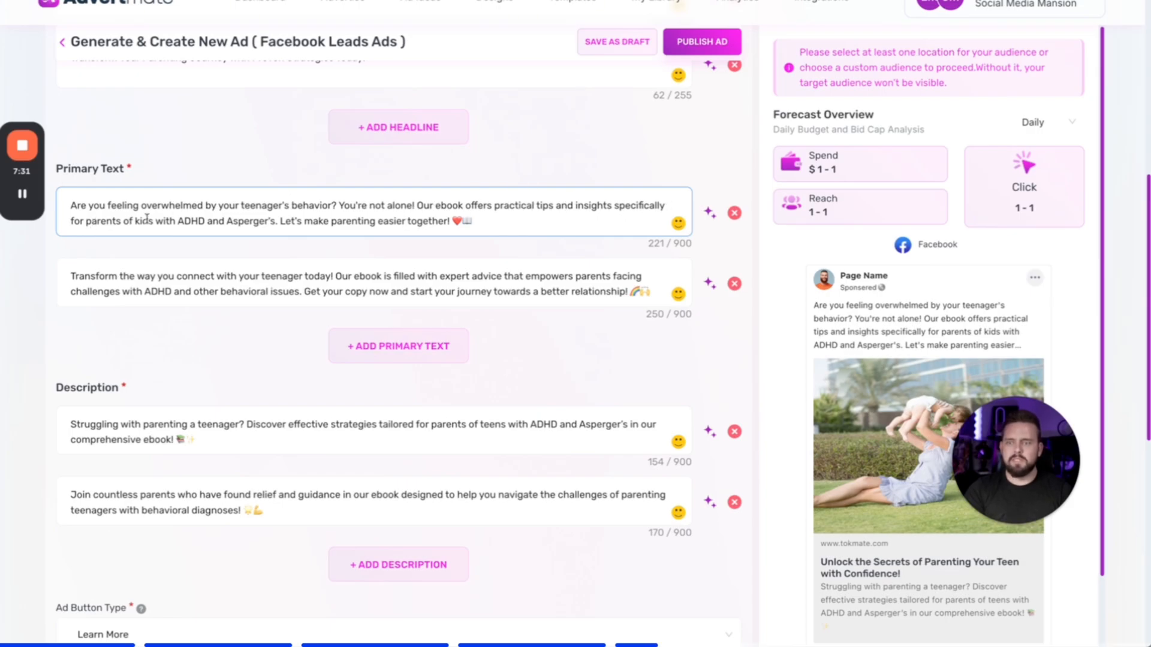
Remove the parenting ebook ad's image and open the AI image prompt to create a replacement
scroll(468, 239, "down", 4)
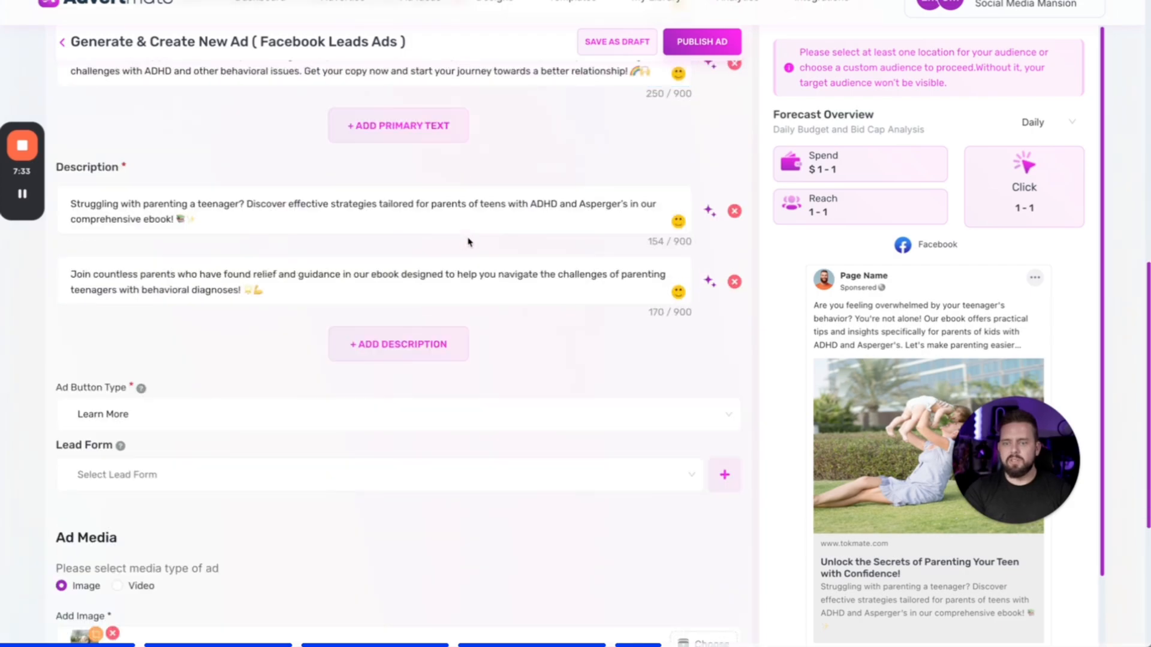
scroll(406, 450, "down", 5)
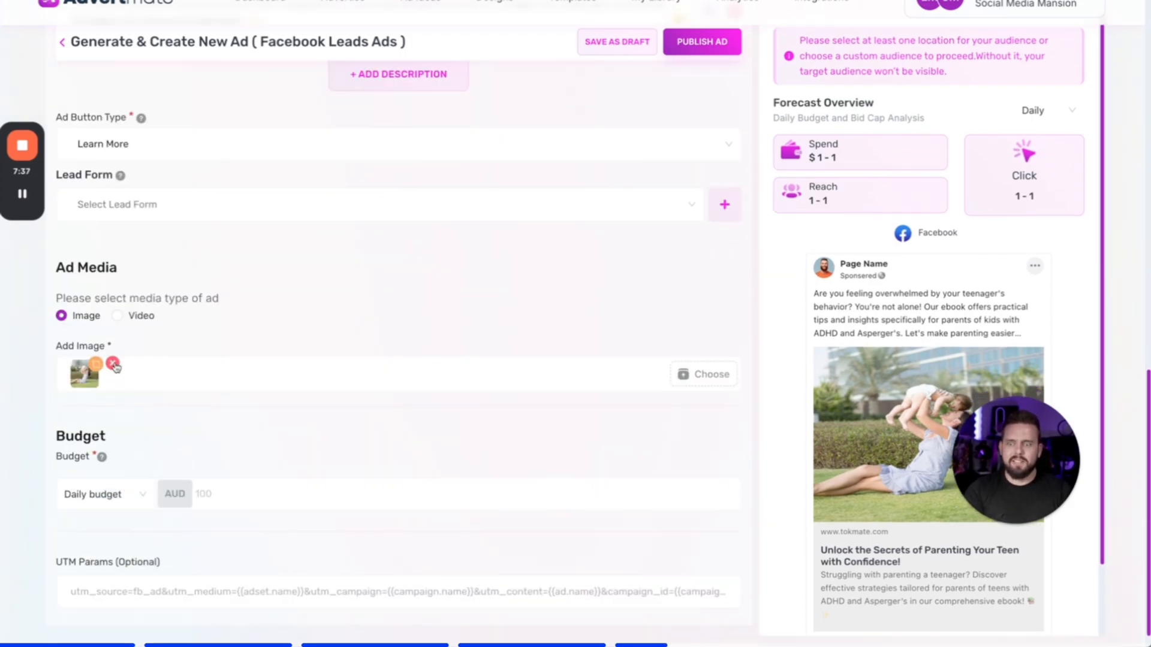
left_click(113, 364)
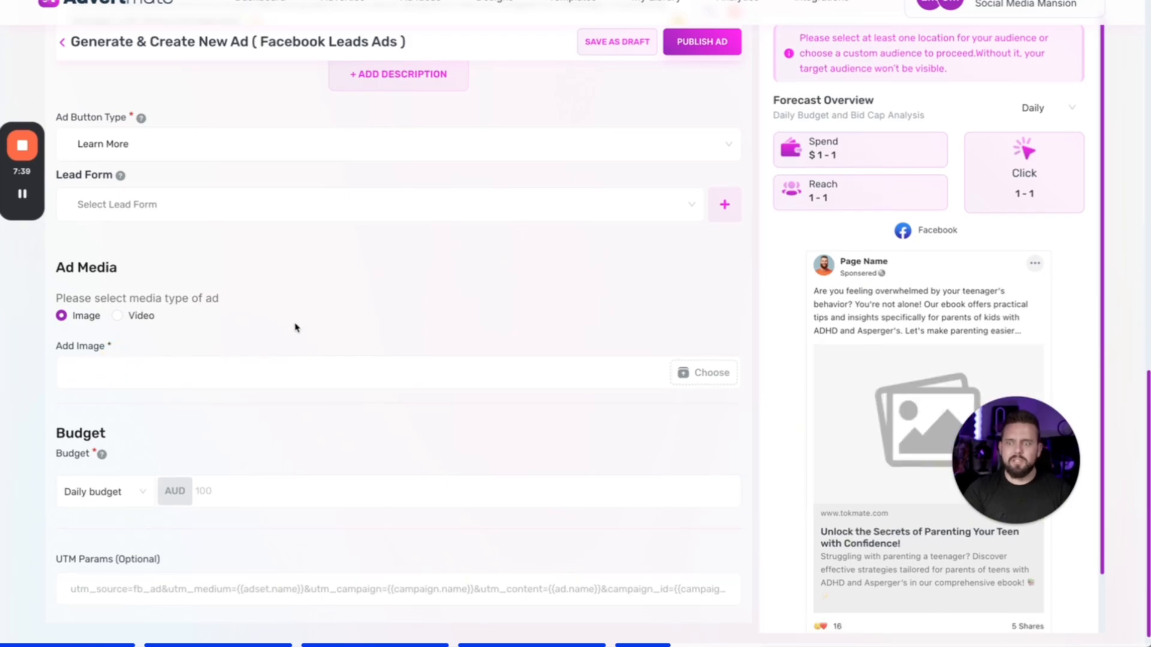
scroll(295, 327, "up", 2)
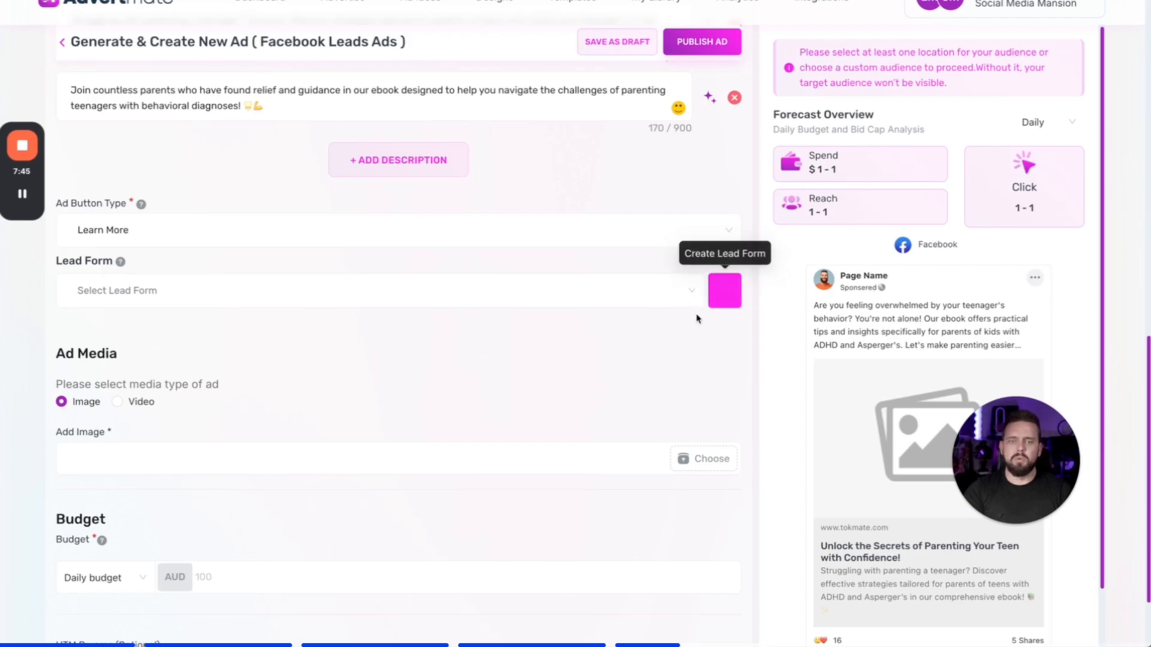
scroll(528, 406, "down", 1)
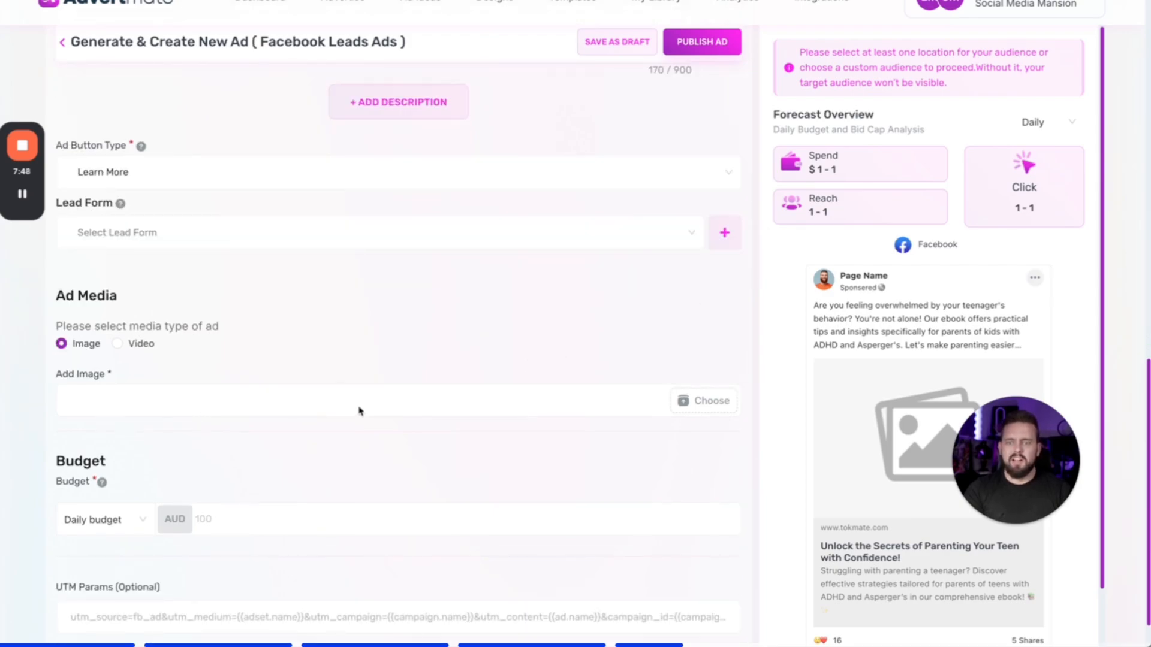
left_click(707, 401)
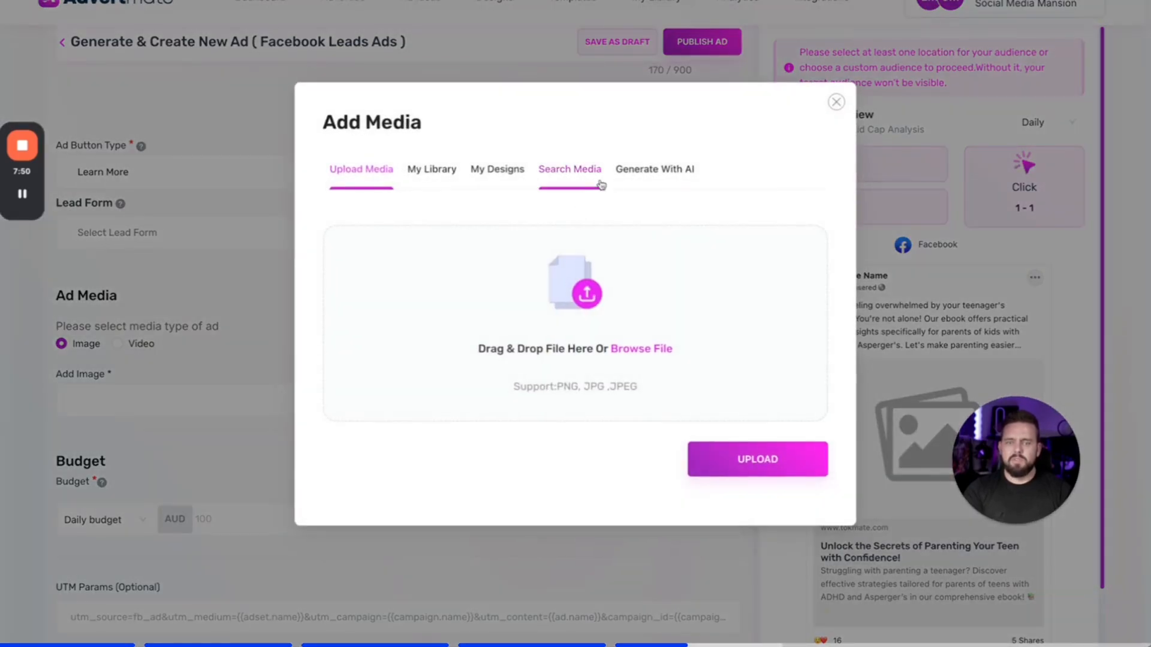
left_click(652, 172)
left_click(363, 270)
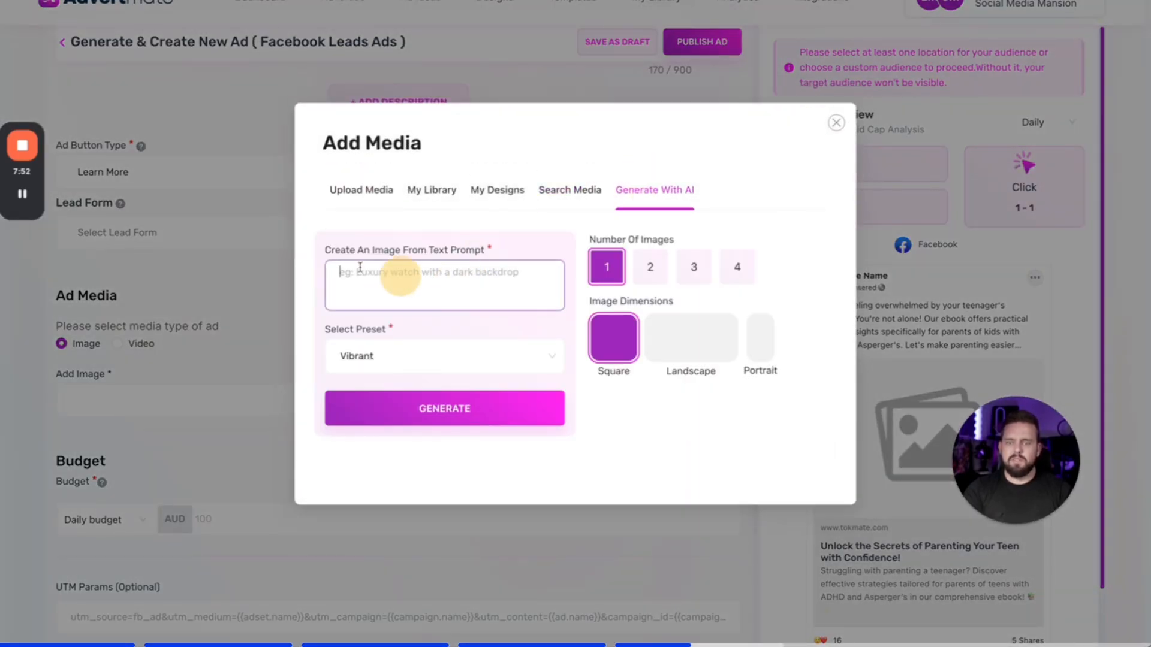
Generate three square images for the real estate ad from the prepared prompt with the Vibrant preset
left_click(22, 193)
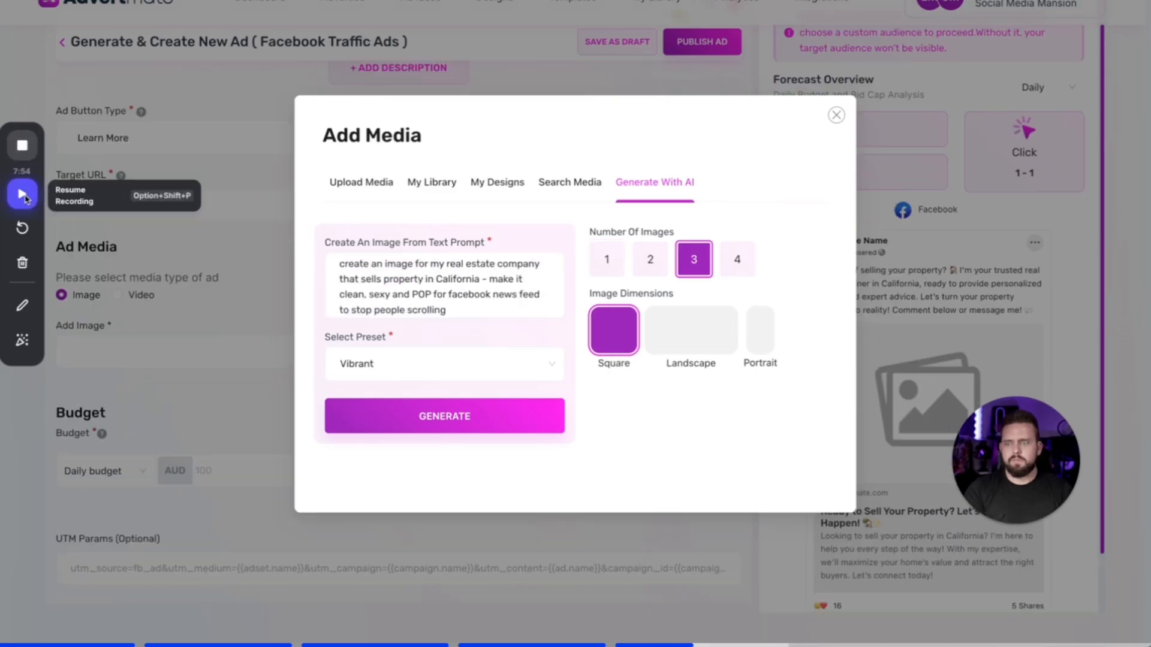
left_click(22, 194)
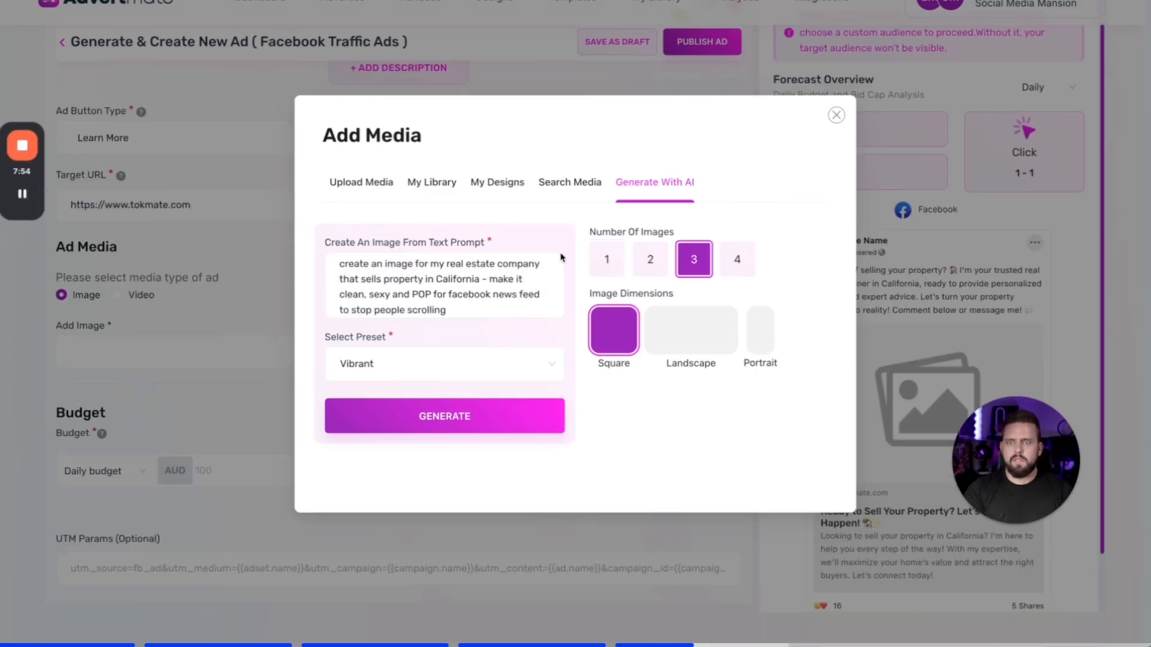
left_click(433, 414)
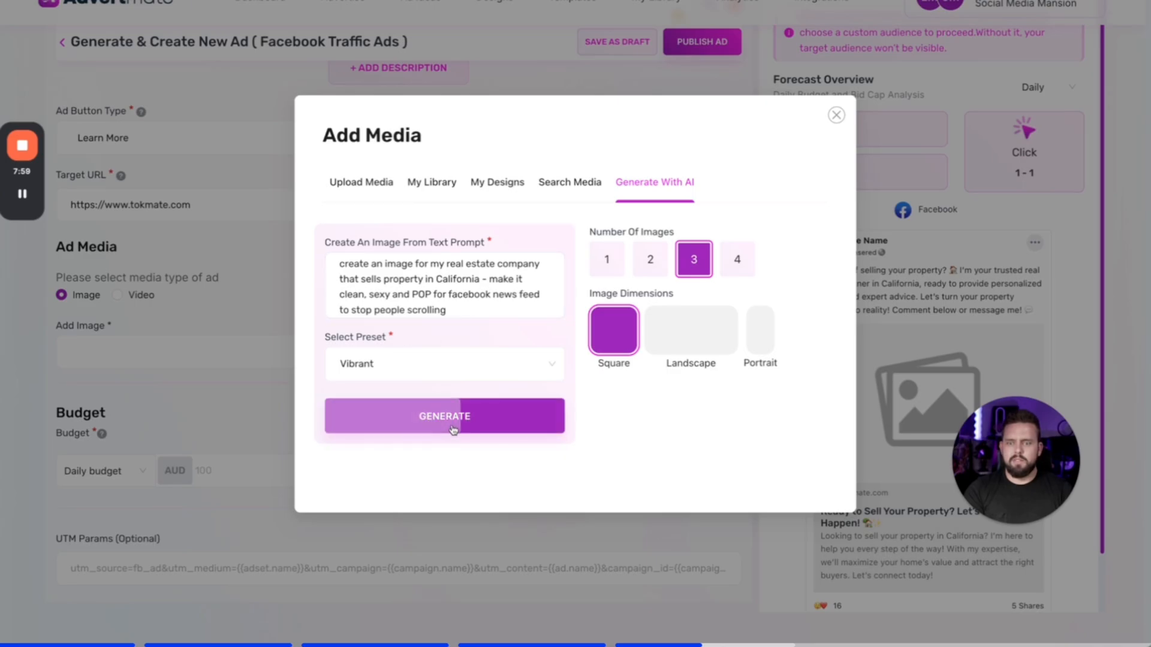
left_click(453, 427)
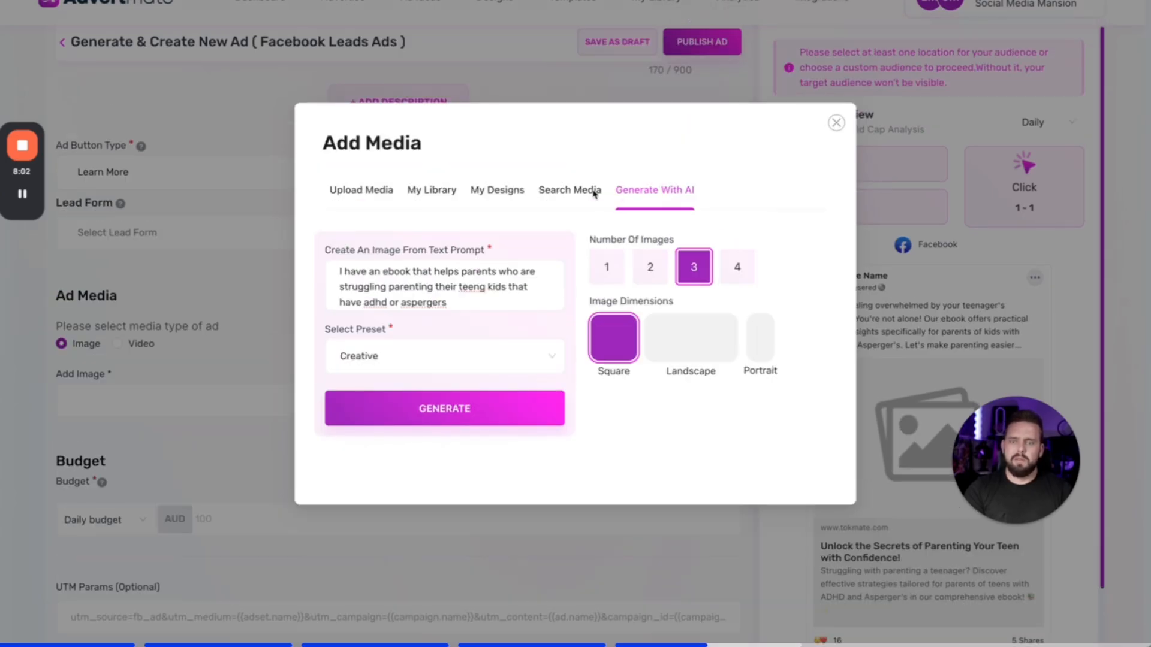
Correct "teeng" to "teen" in the ebook image prompt and generate three square images with the Creative preset
left_click(401, 279)
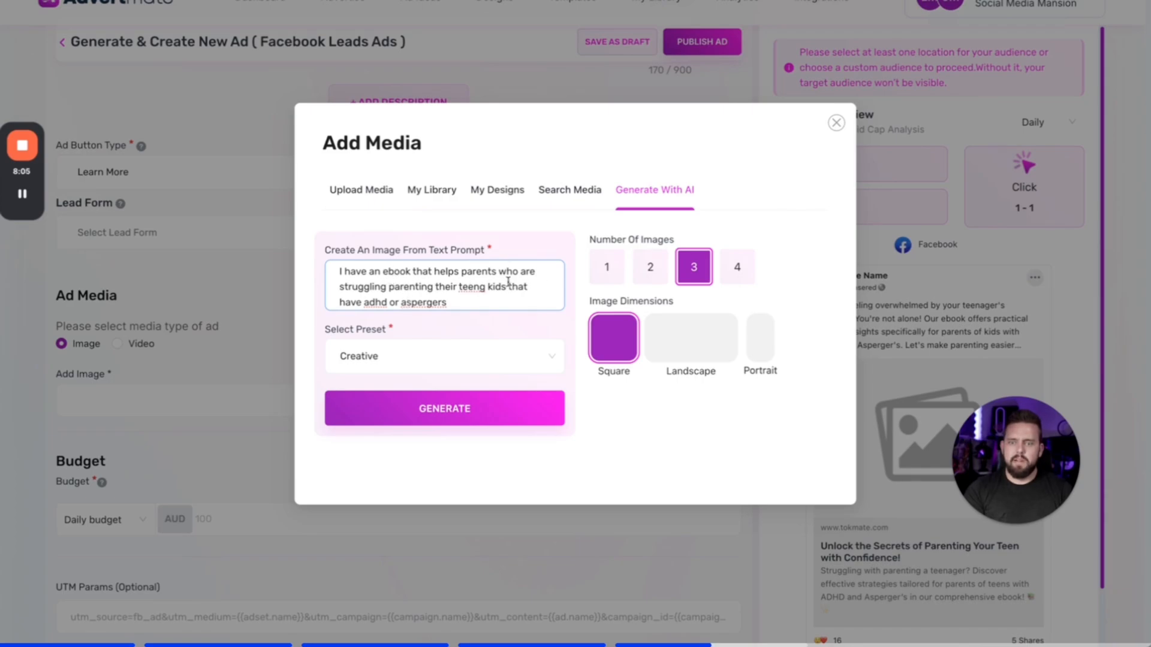
left_click(489, 288)
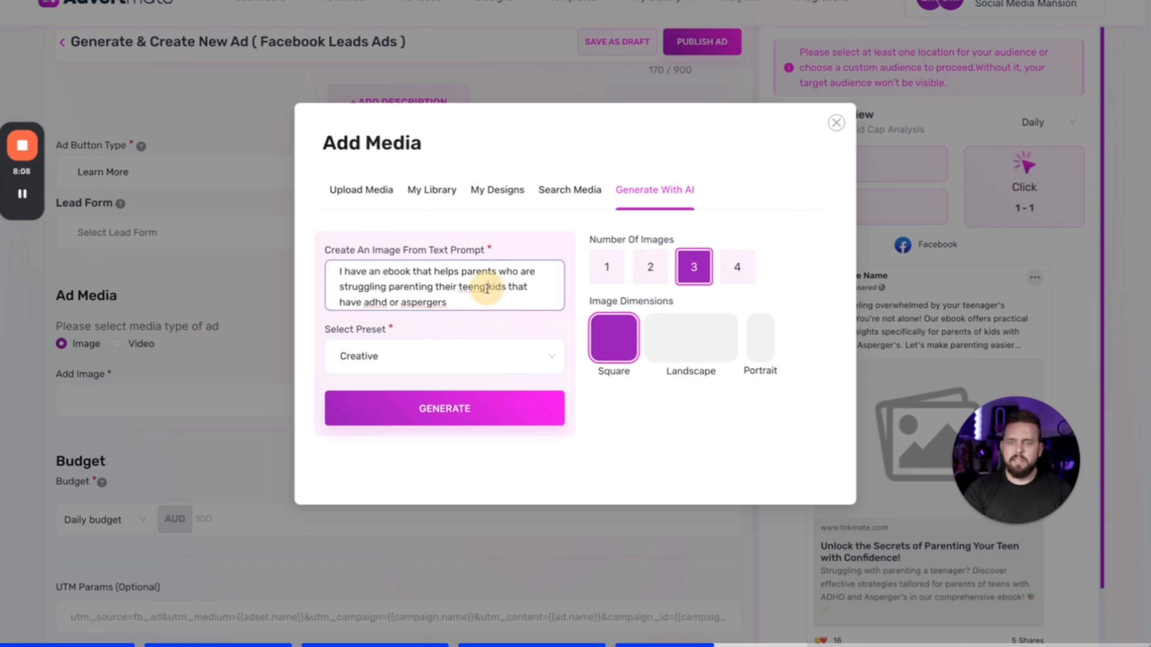
key("BackSpace")
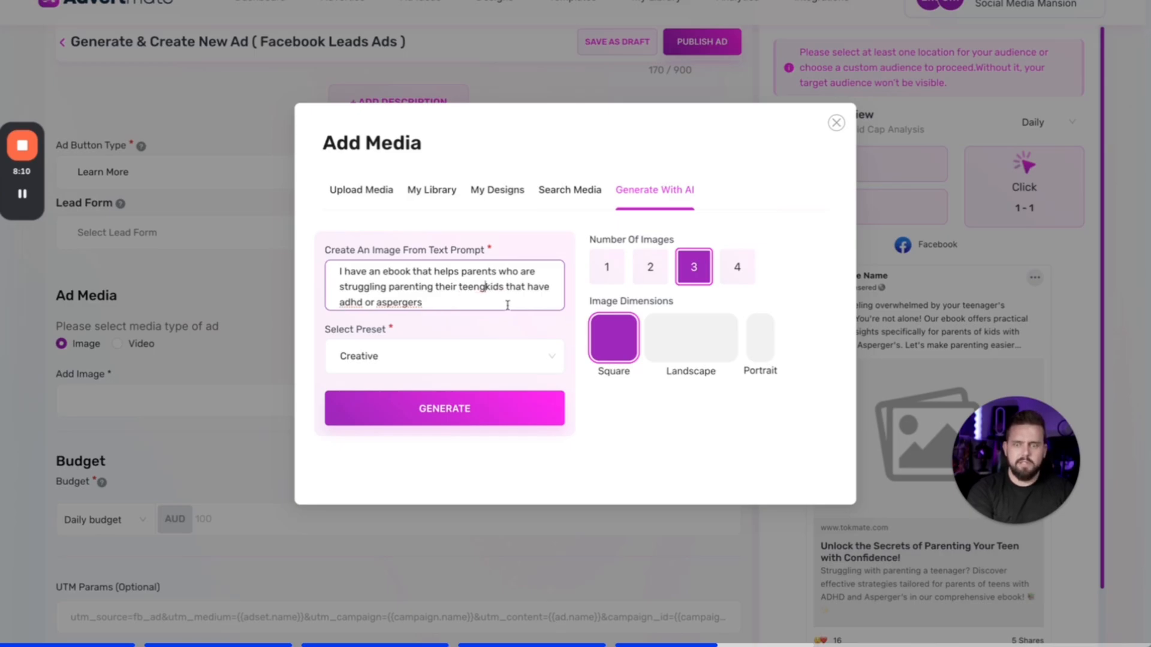
key("BackSpace")
left_click(525, 419)
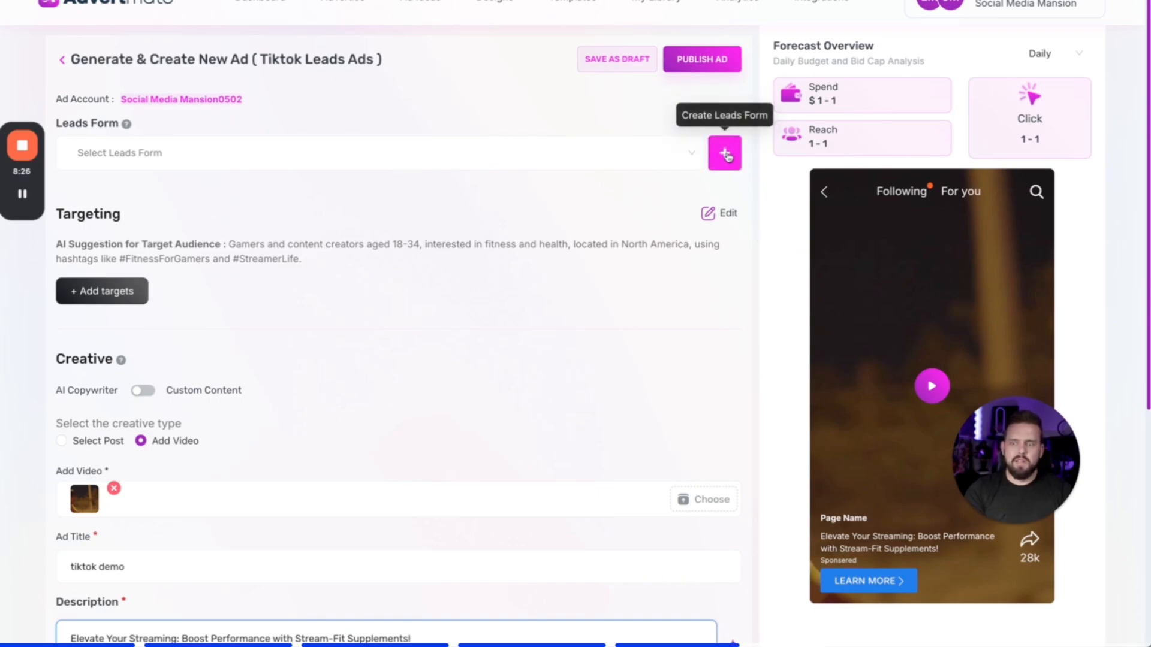
Review the Stream-Fit TikTok leads ad's interest, age group and location targeting options and its AI audience suggestion
left_click(102, 291)
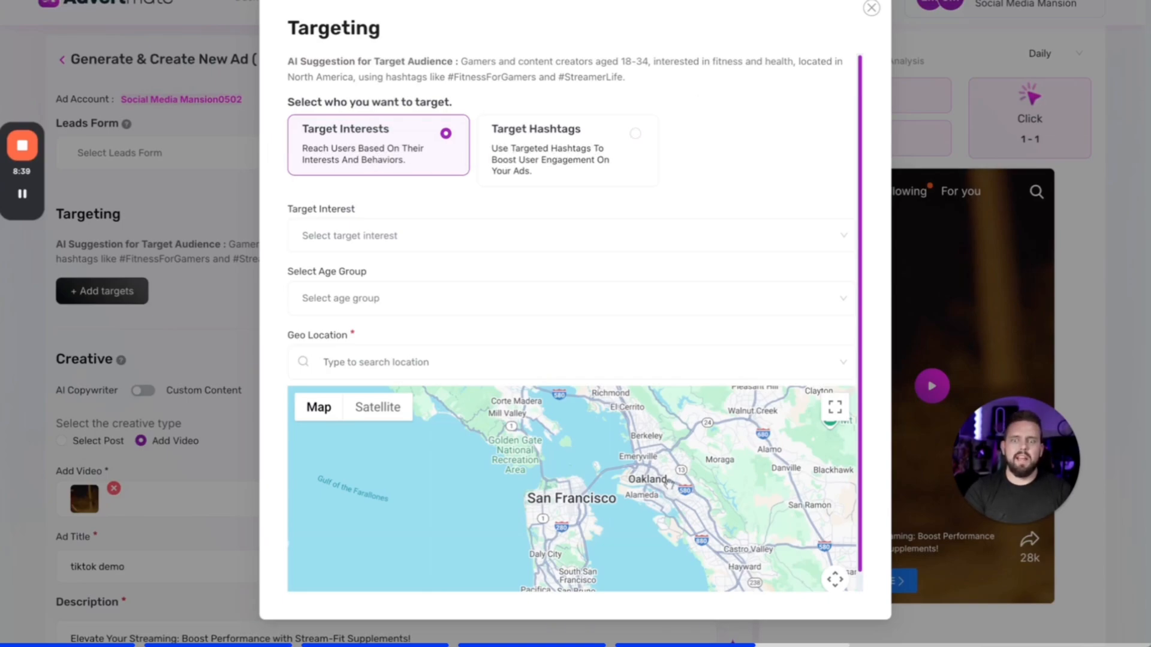
scroll(561, 314, "down", 1)
scroll(403, 293, "up", 1)
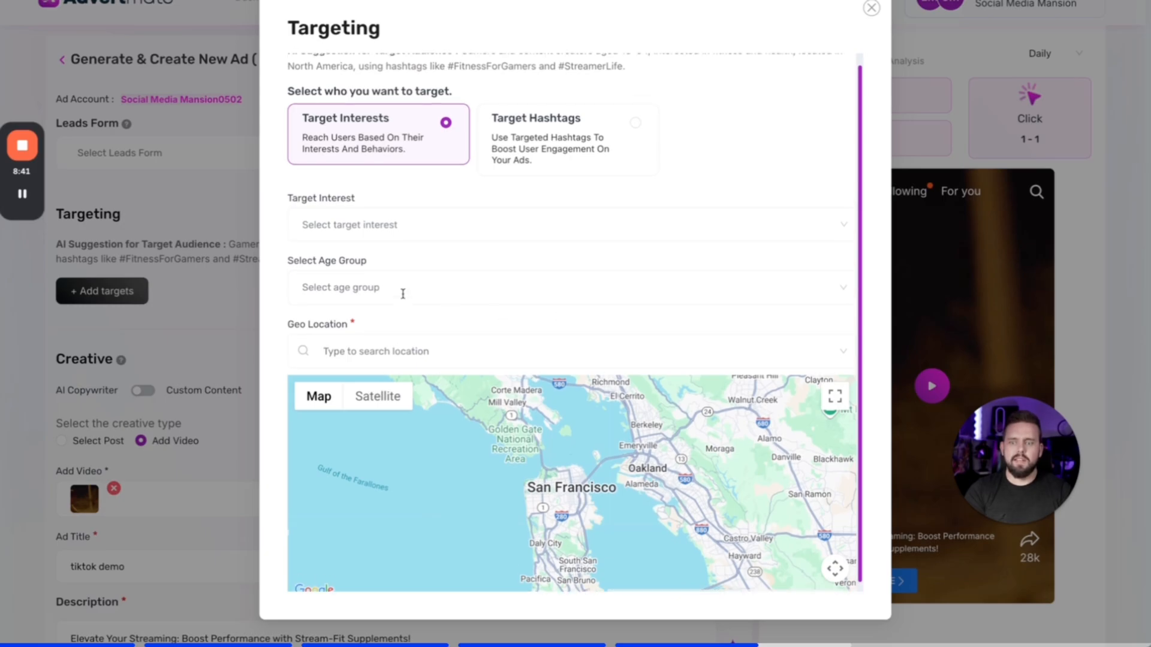
left_click(871, 8)
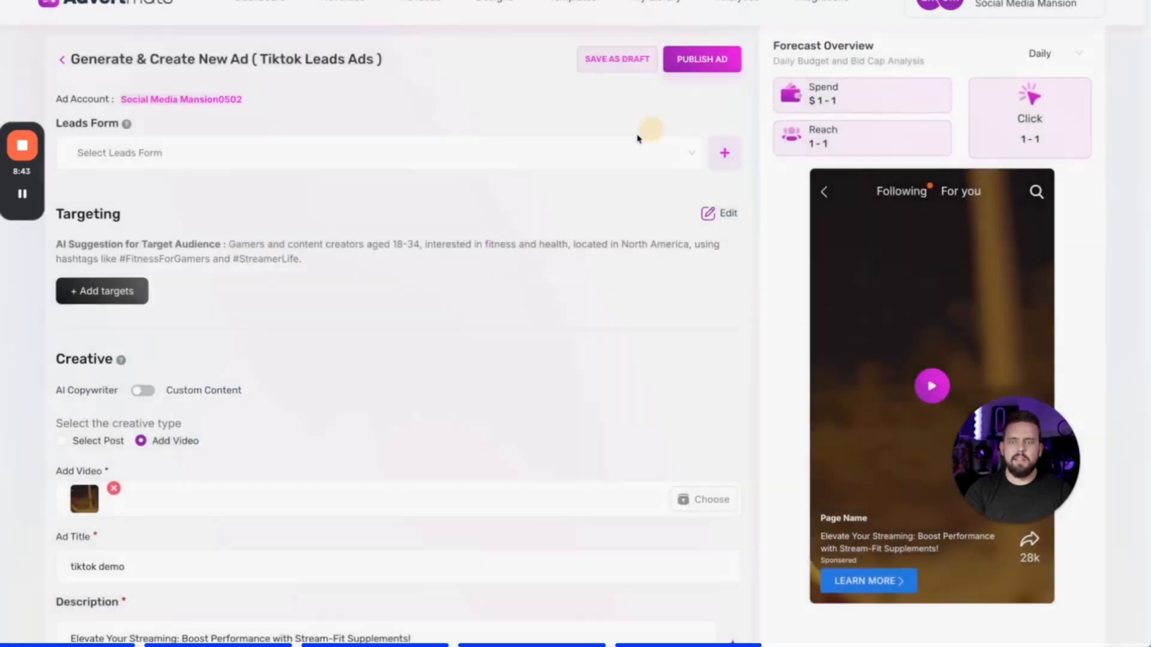
left_click_drag(235, 244, 509, 257)
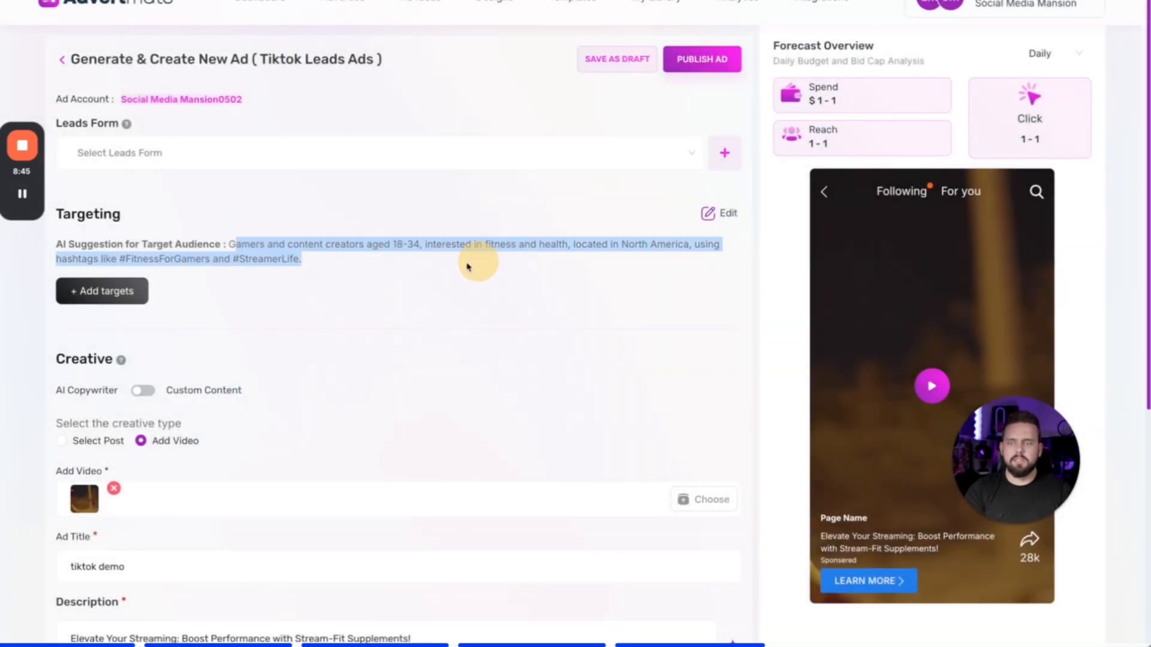
left_click(334, 284)
scroll(335, 284, "down", 2)
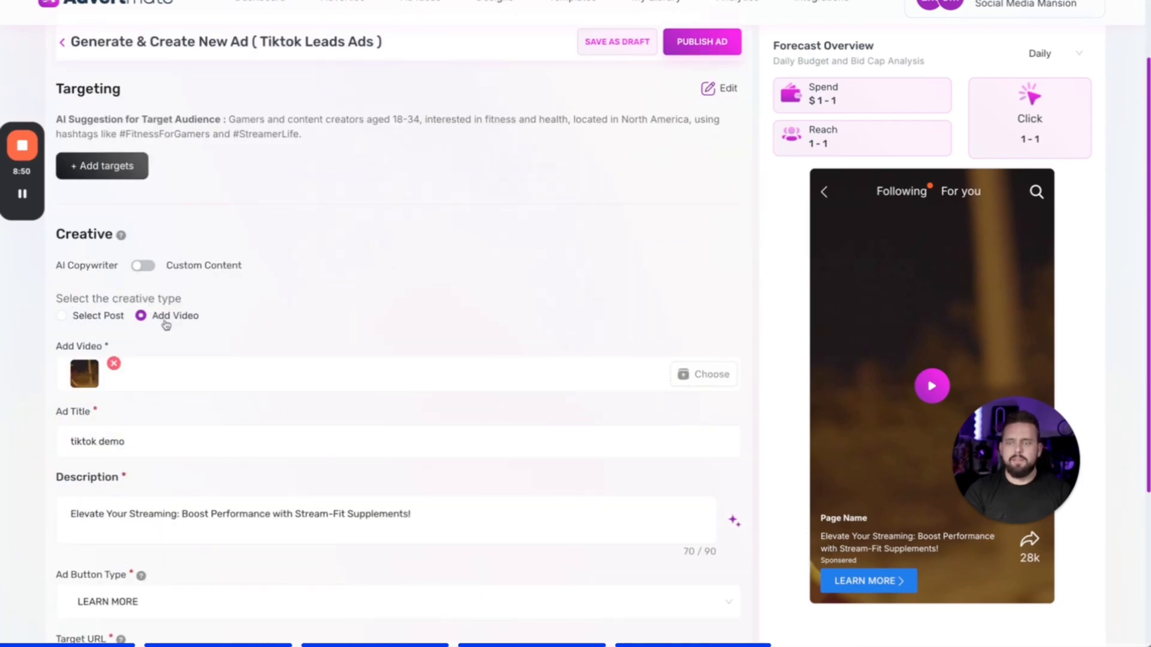
Switch the TikTok ad's creative type to an existing post and look through its post, title, button, URL and budget fields
left_click(93, 318)
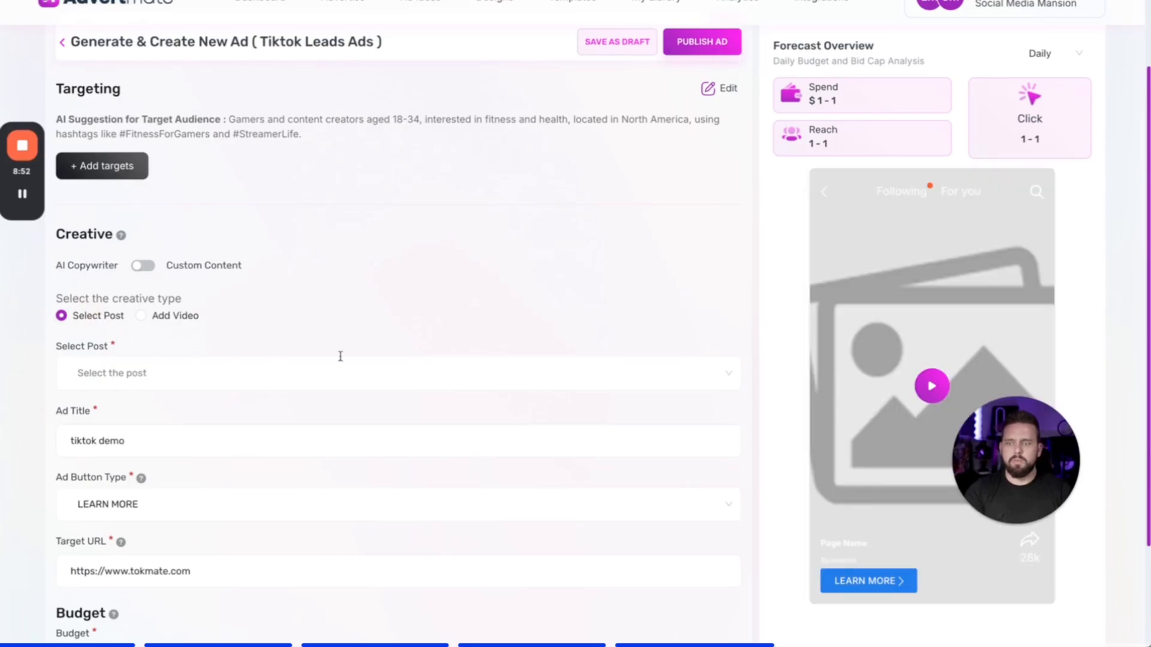
left_click(443, 365)
left_click(321, 329)
scroll(534, 199, "up", 2)
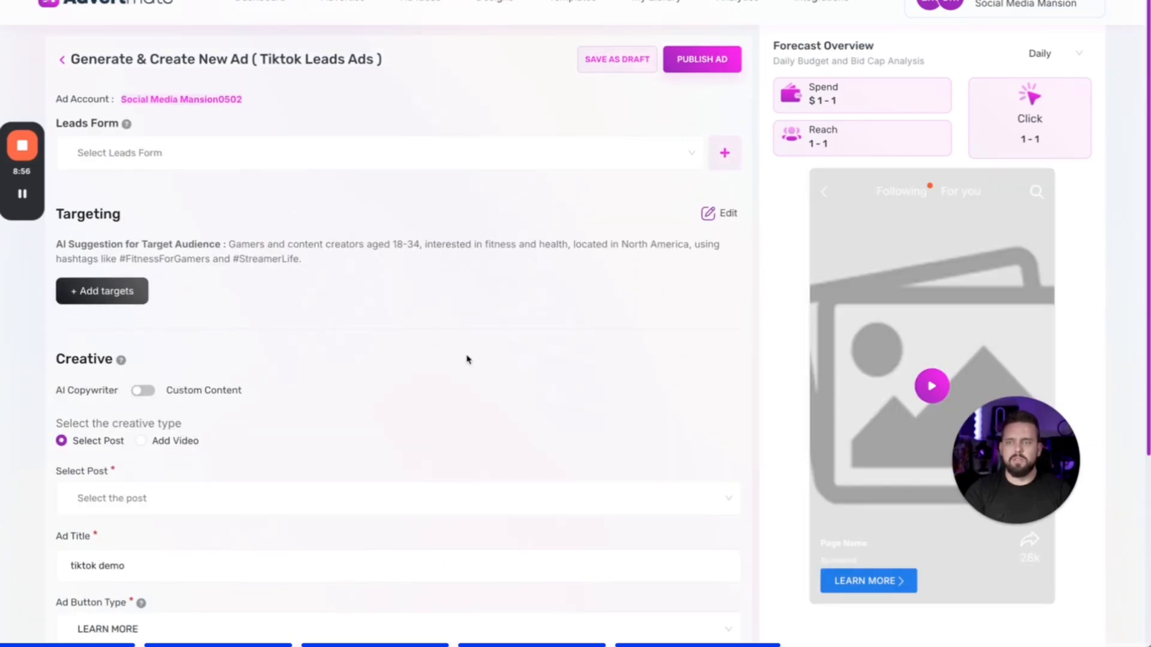
scroll(298, 381, "down", 4)
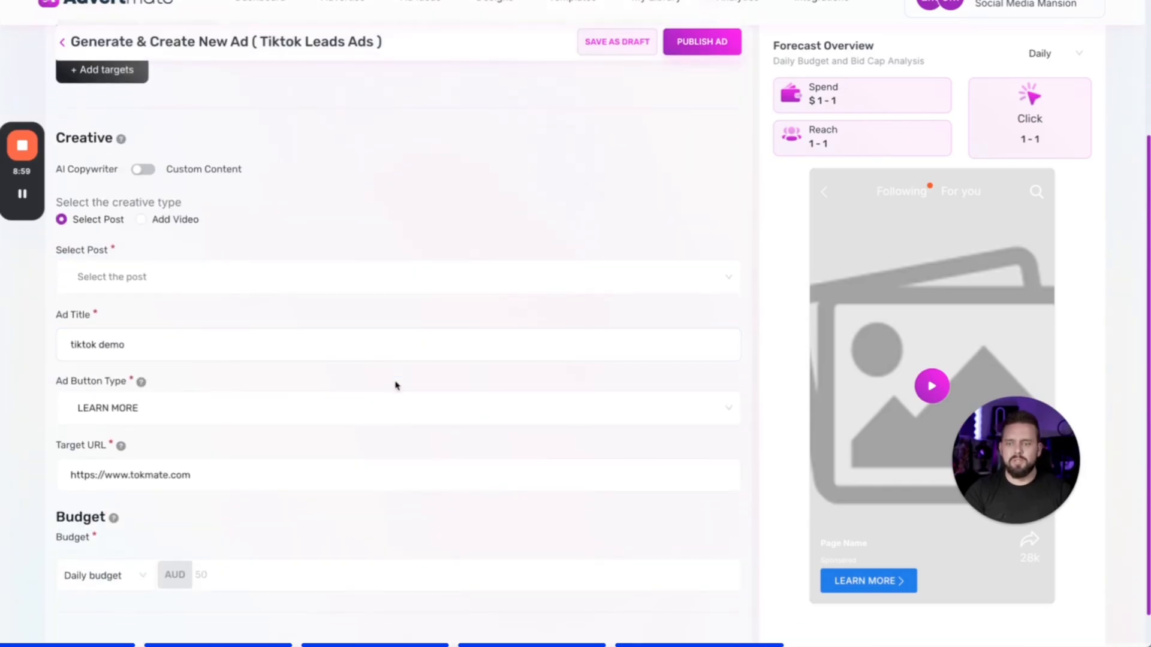
scroll(395, 385, "down", 1)
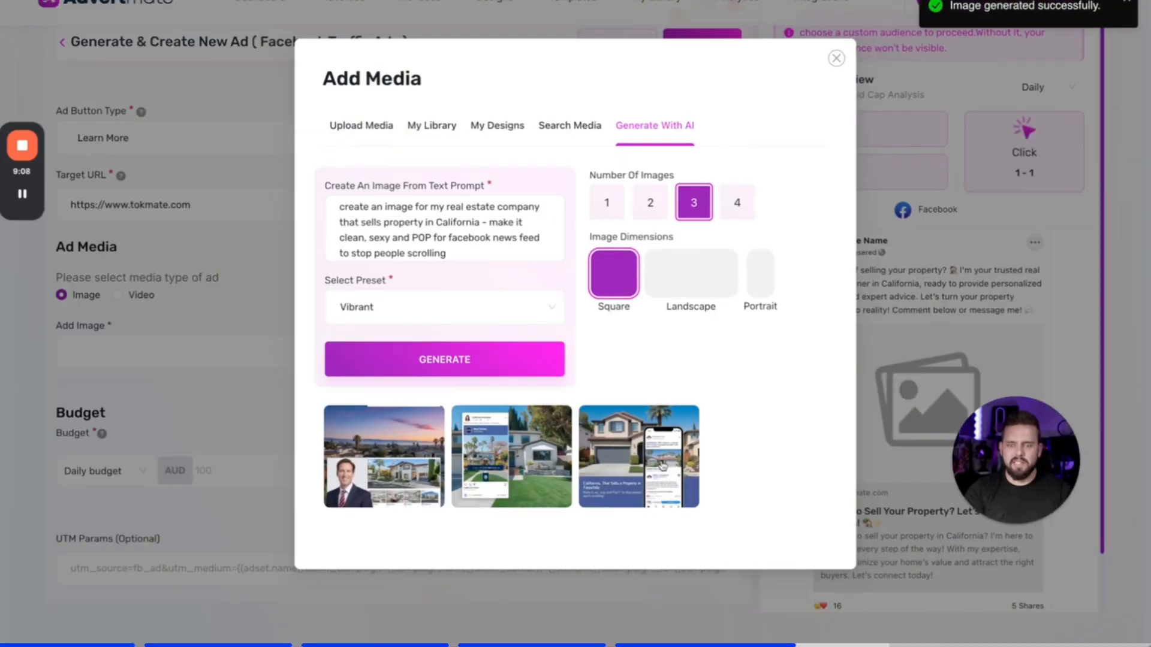
Compare the three generated real estate images and add the white house with the social post overlay at 1:1
left_click(588, 465)
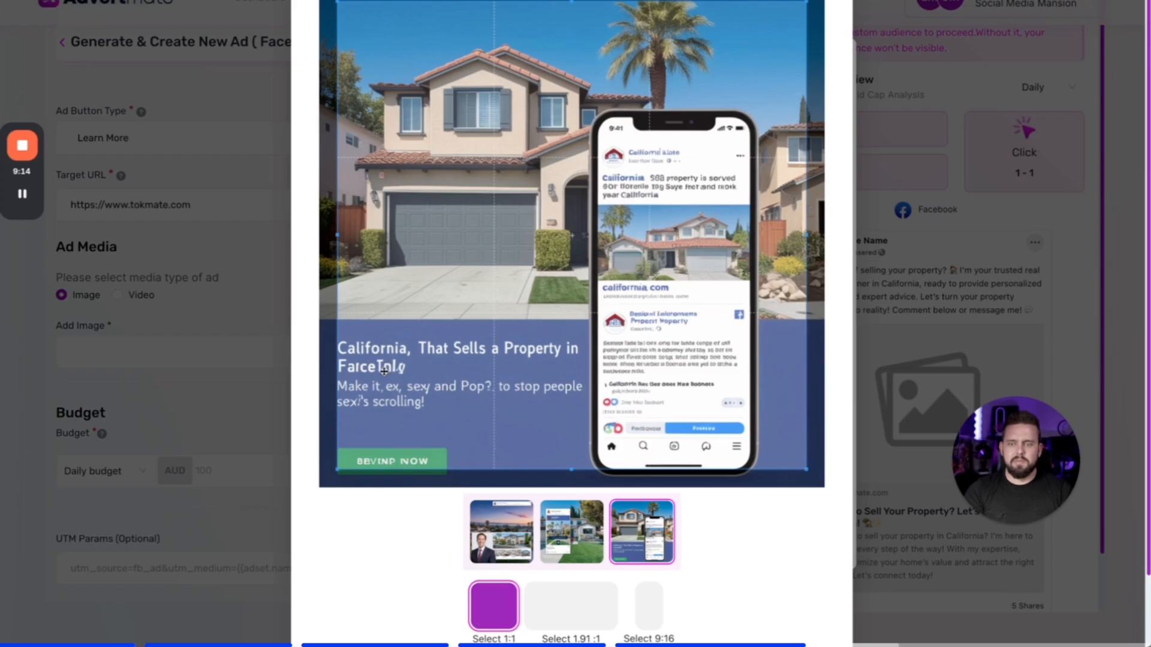
left_click(576, 541)
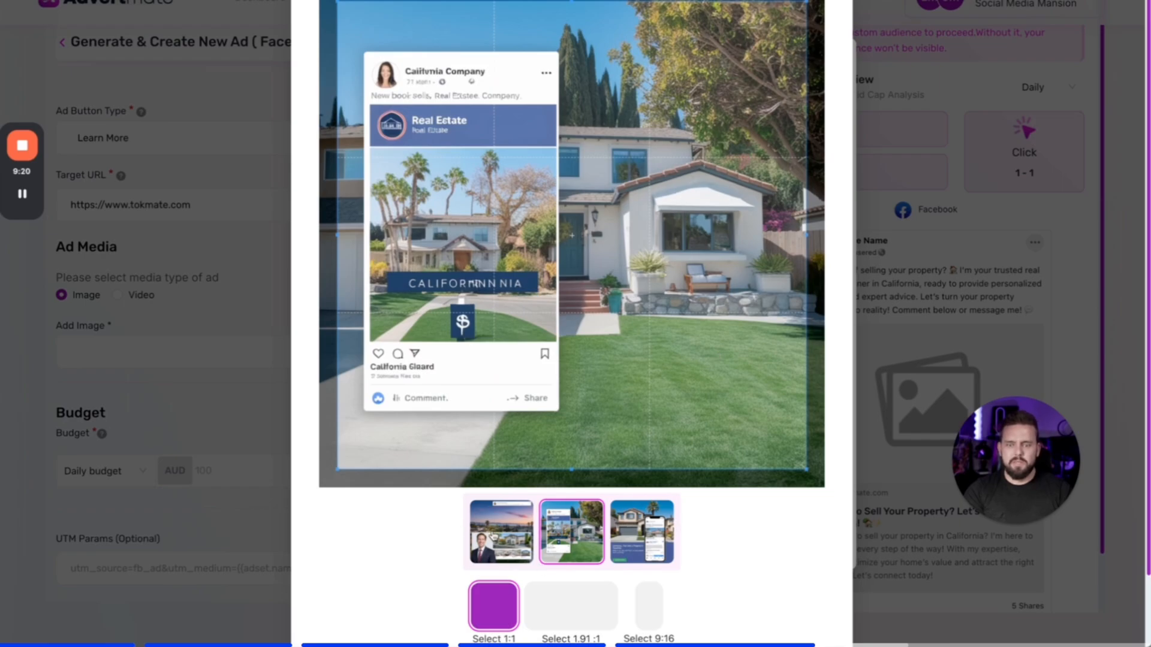
left_click(494, 536)
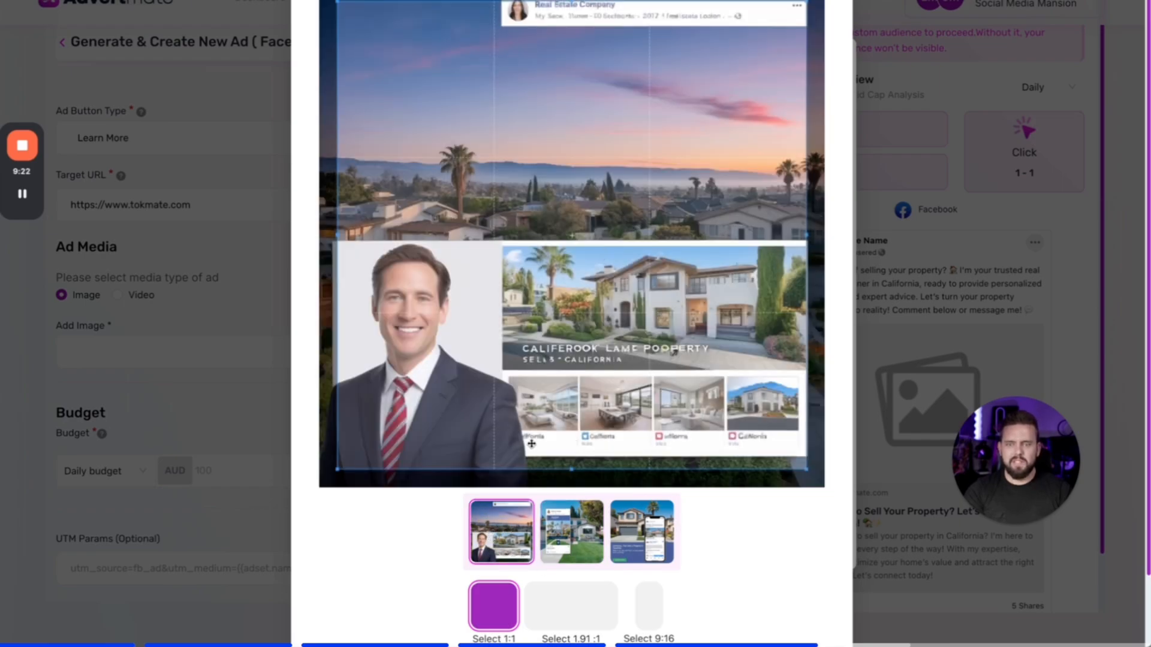
left_click(581, 536)
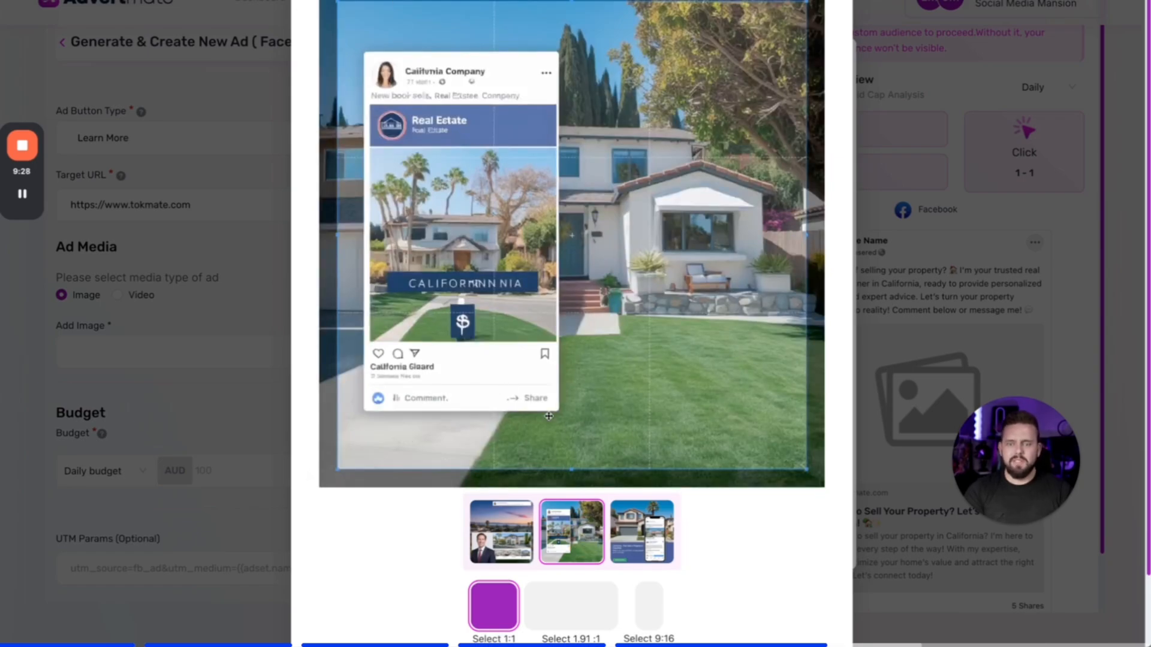
scroll(602, 552, "down", 1)
left_click(572, 627)
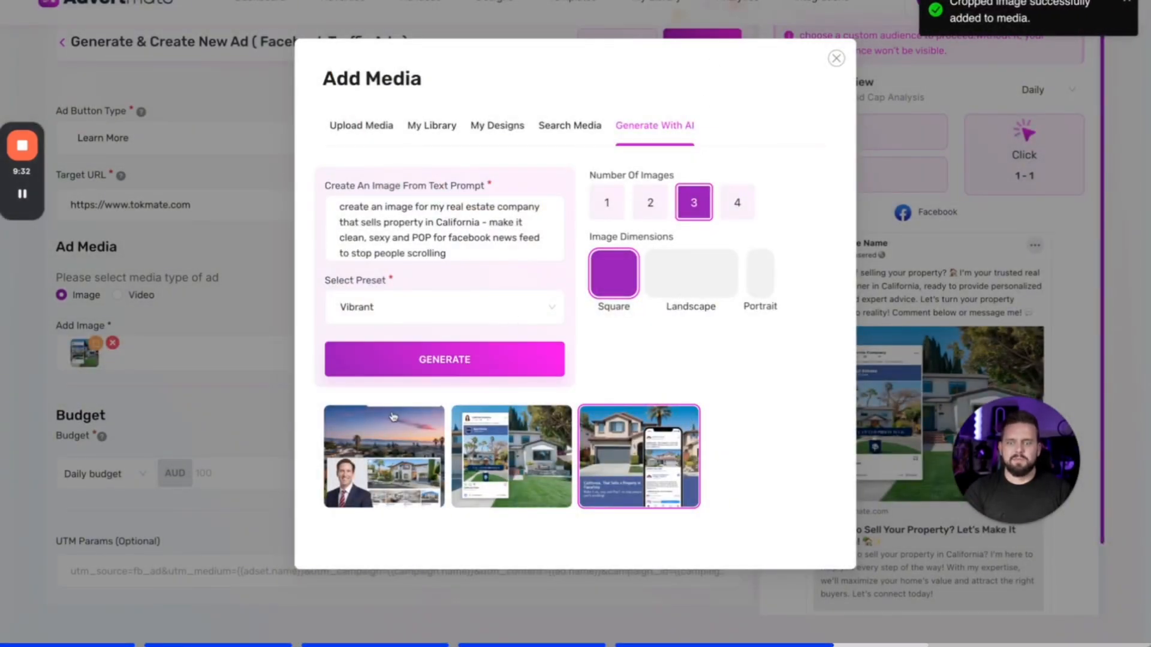
Replace the real estate ad's image with the library picture of the house and phone mock-up, cropped at 1:1
left_click(497, 125)
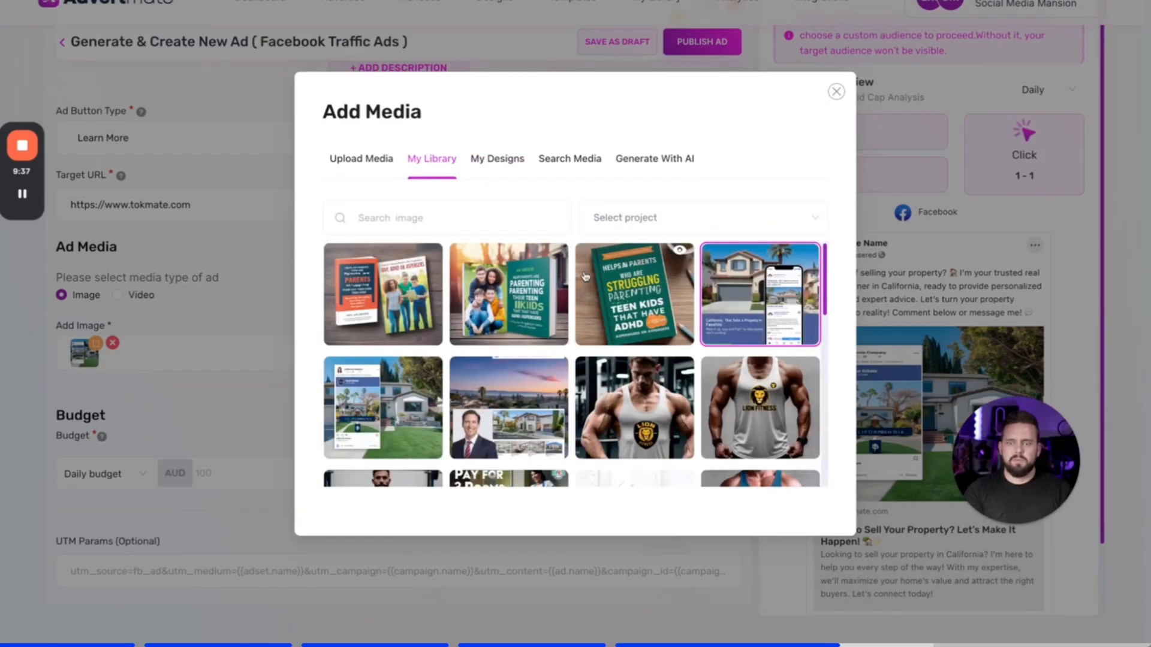
left_click(773, 282)
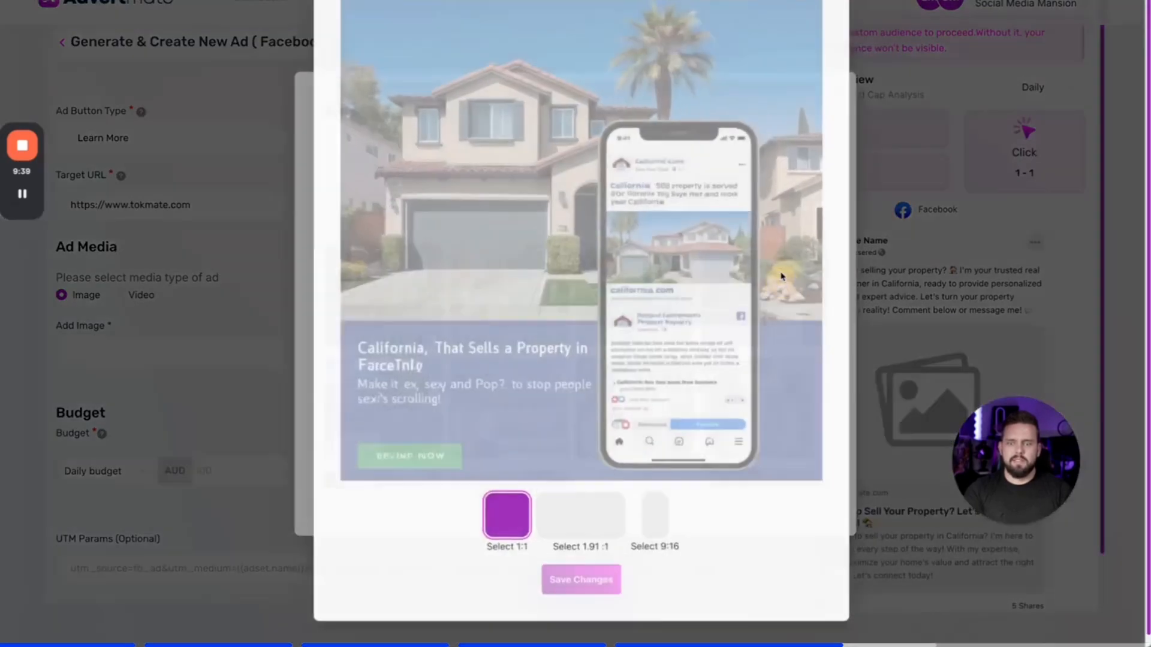
left_click(574, 594)
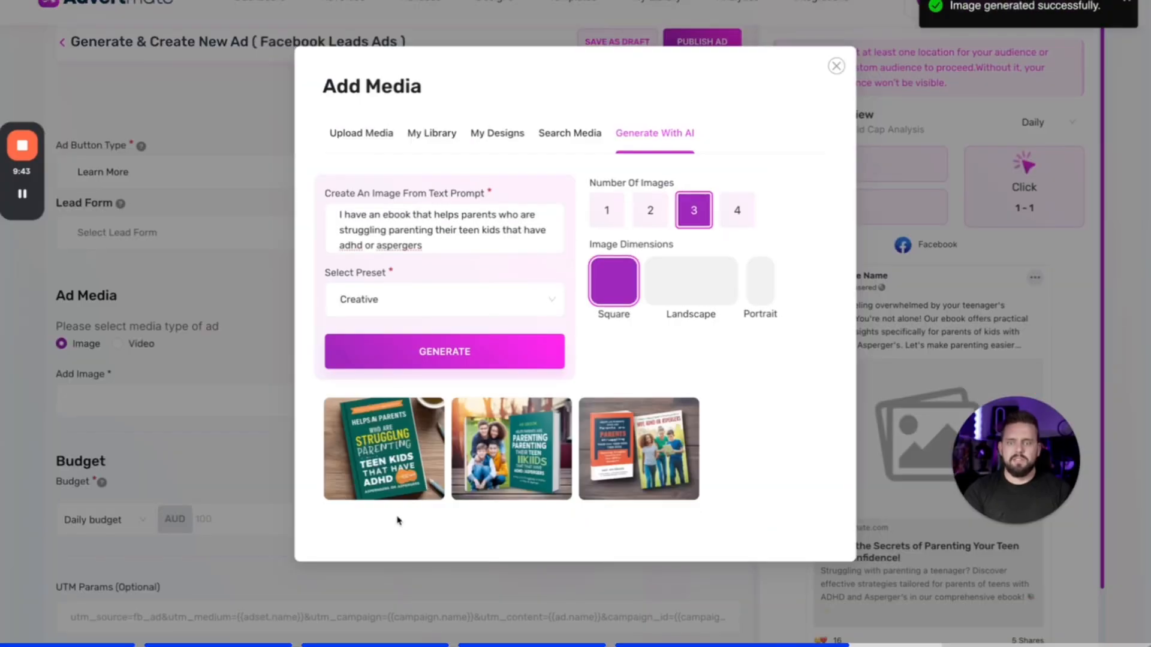
Compare the three generated ebook images and add the picture of the two books on dark wood at 1:1
left_click(380, 468)
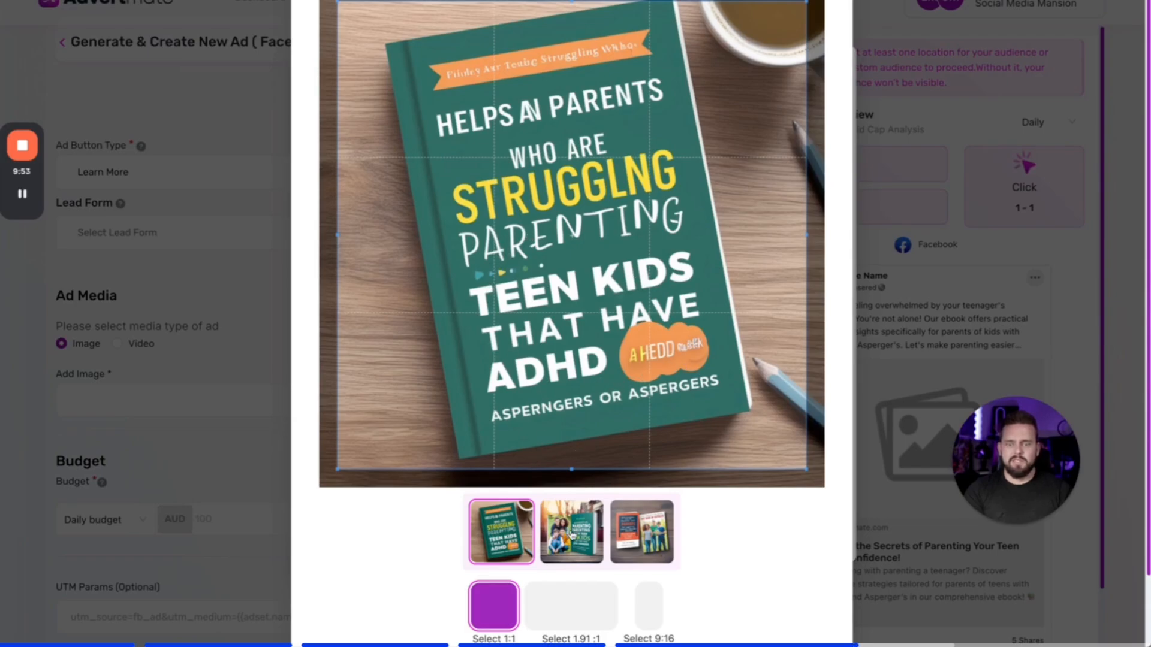
left_click(573, 529)
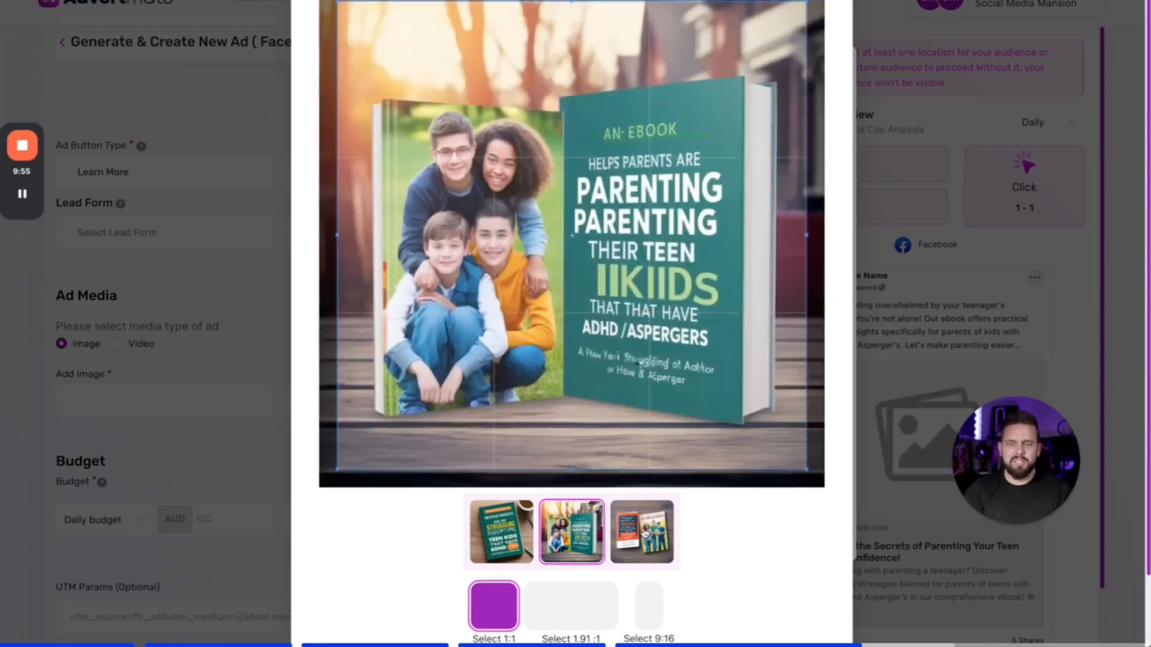
left_click(660, 540)
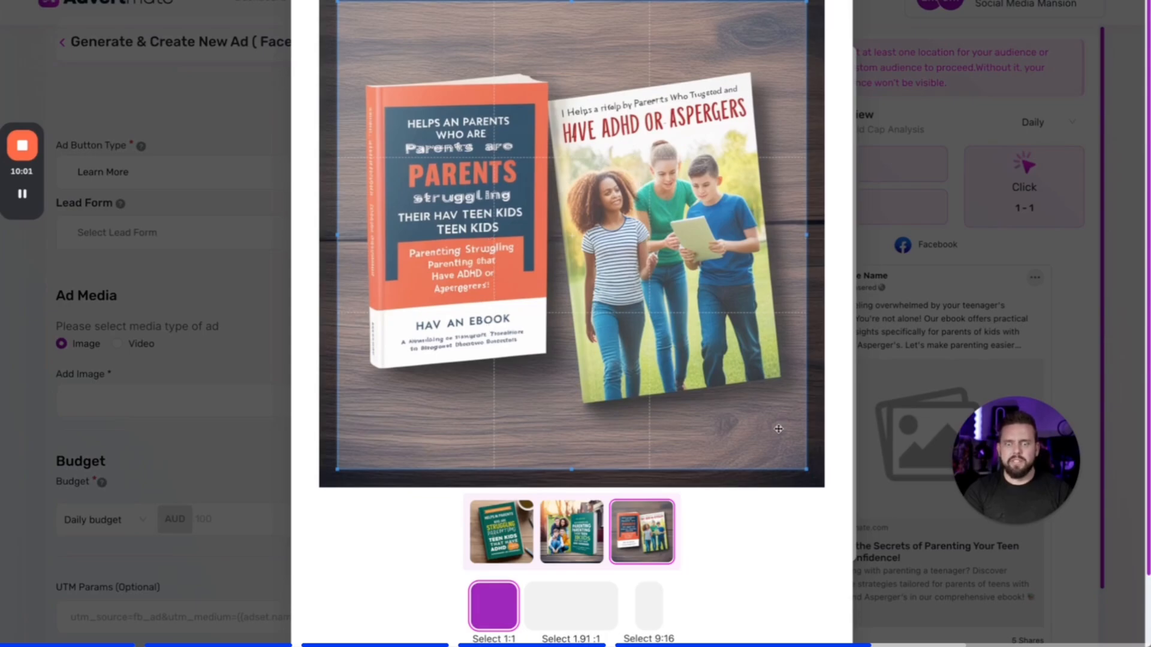
scroll(719, 449, "down", 1)
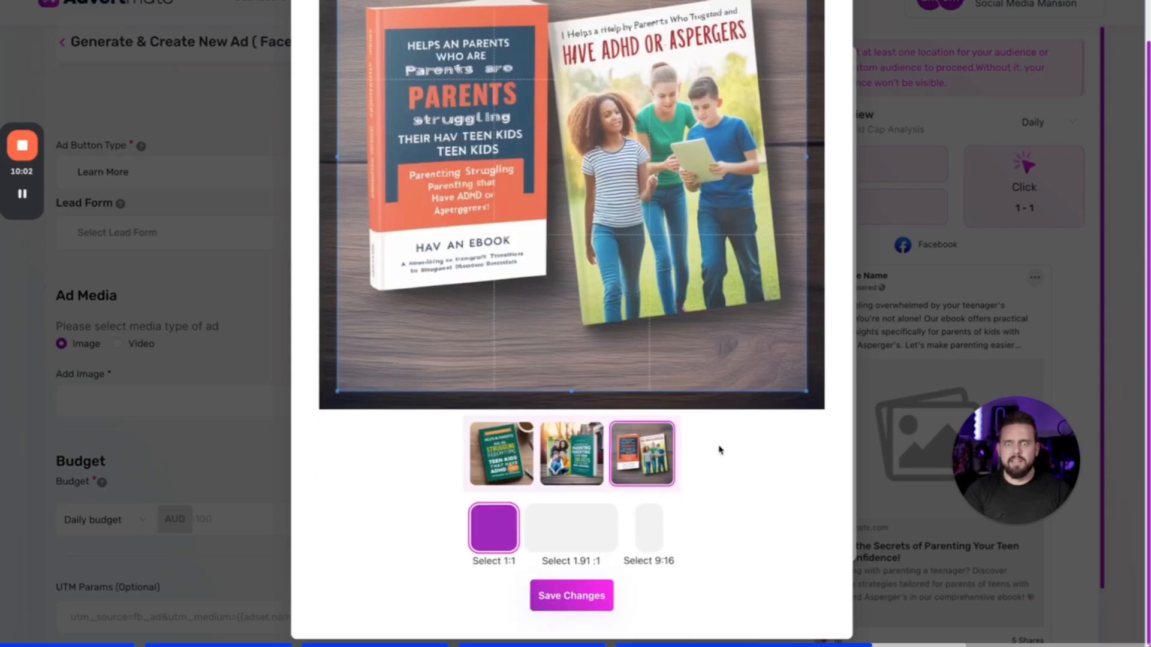
left_click(584, 597)
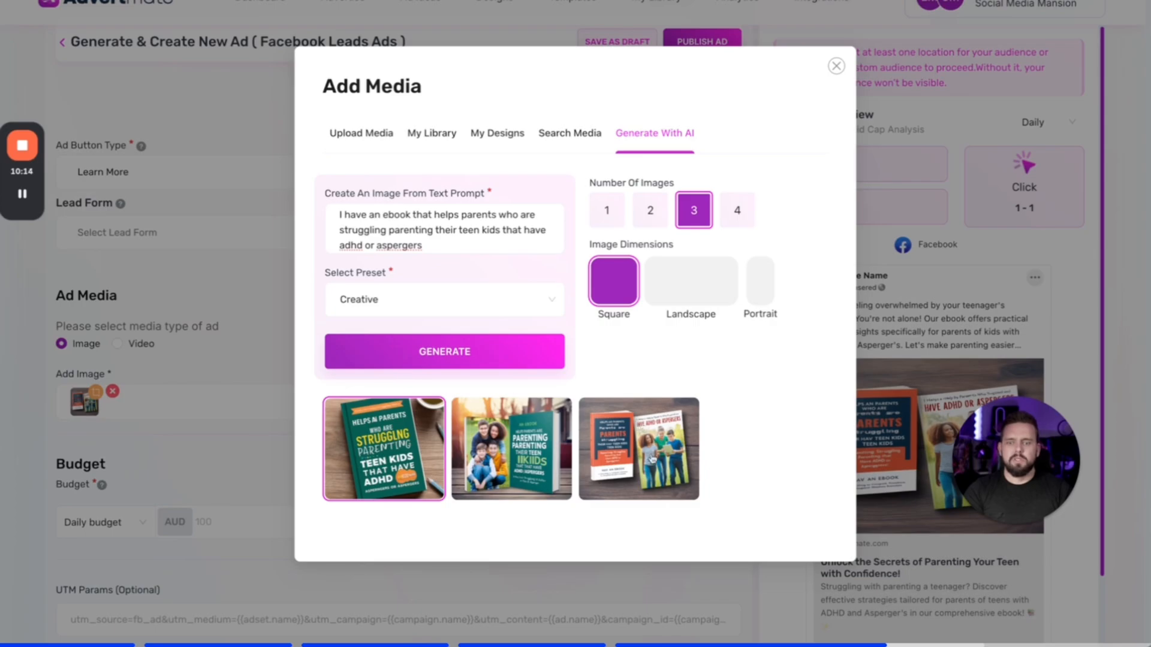
left_click(652, 459)
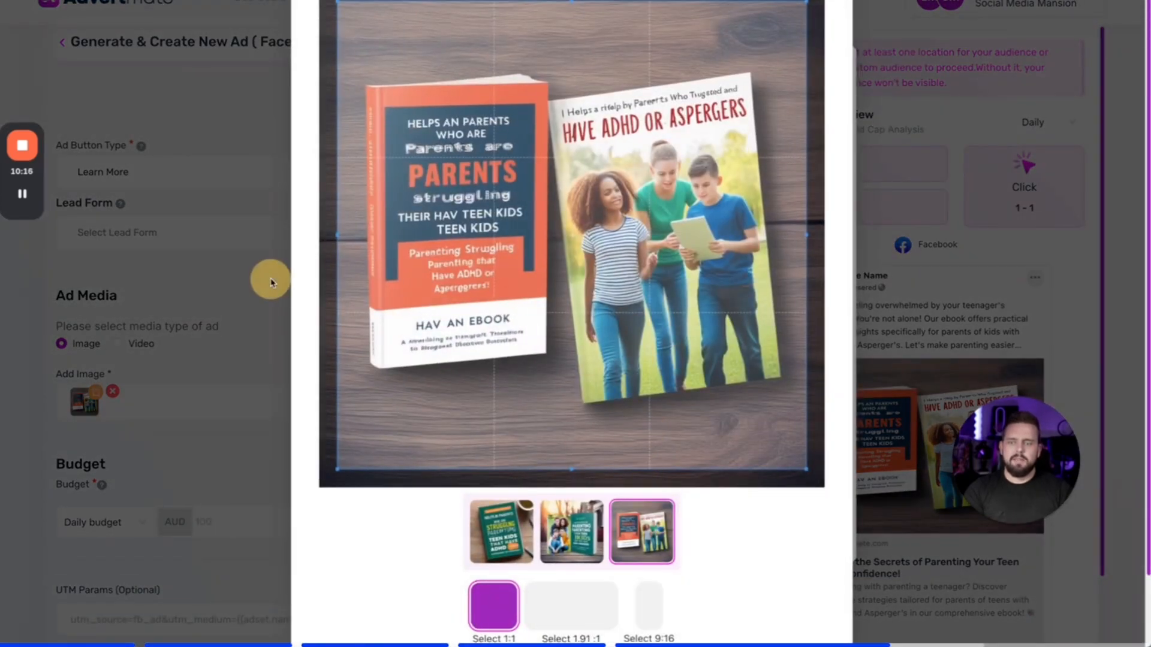
left_click(838, 0)
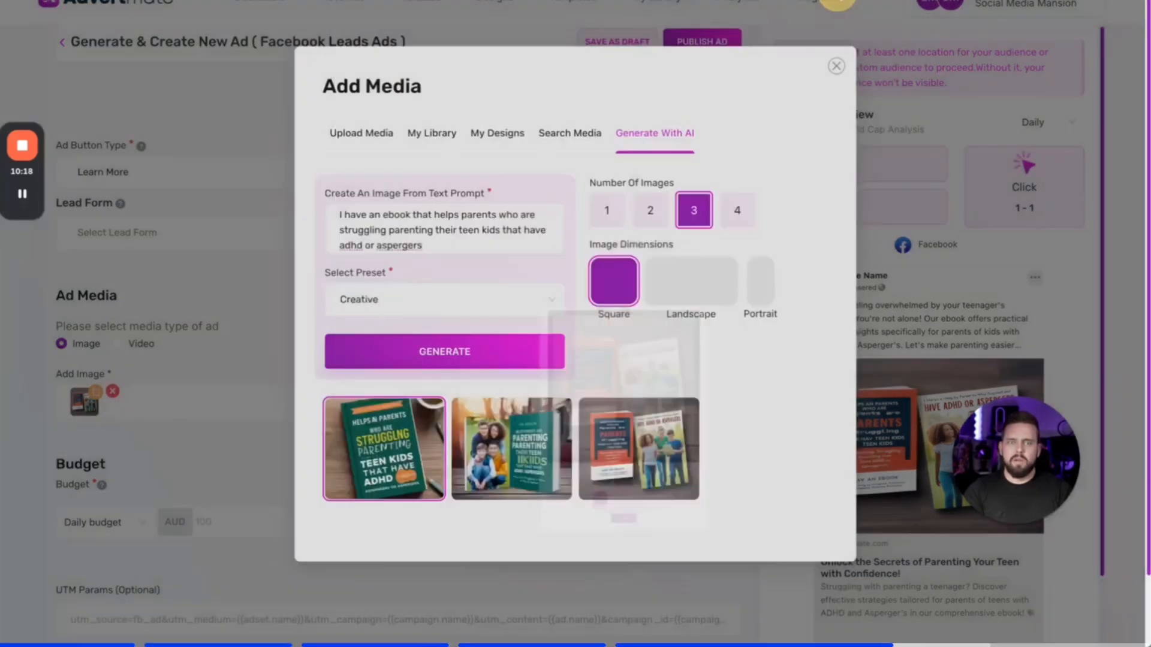
Review the ebook ad's targeting options, including placement, device, language, gender and age, and read the AI audience suggestion
scroll(163, 315, "up", 10)
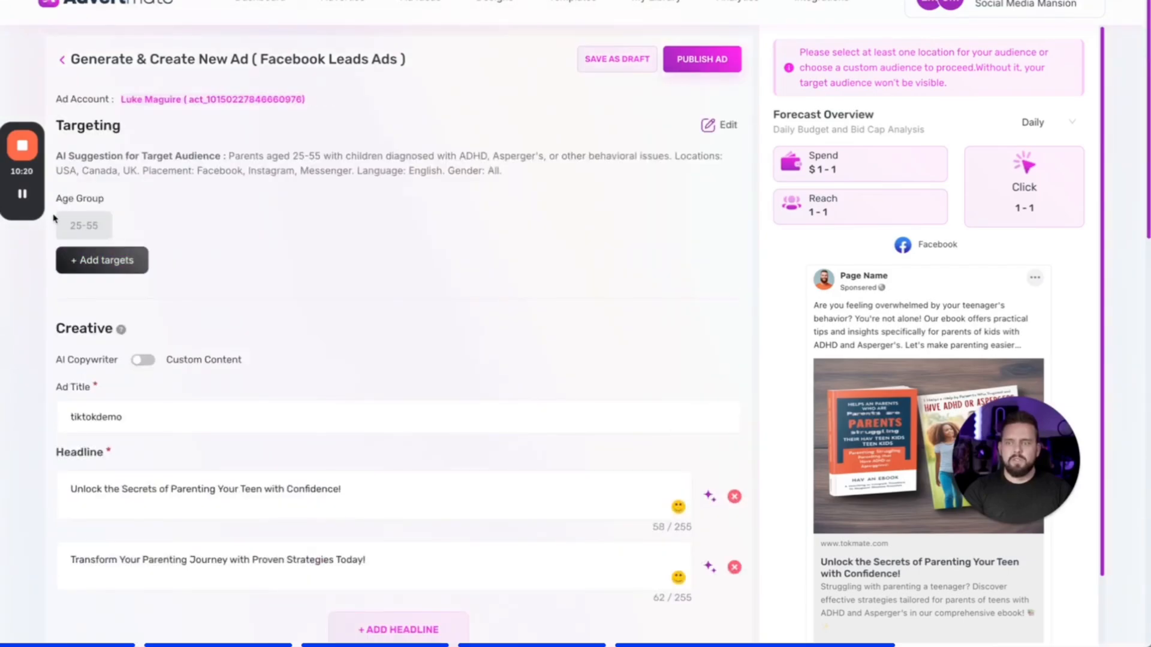
left_click(105, 260)
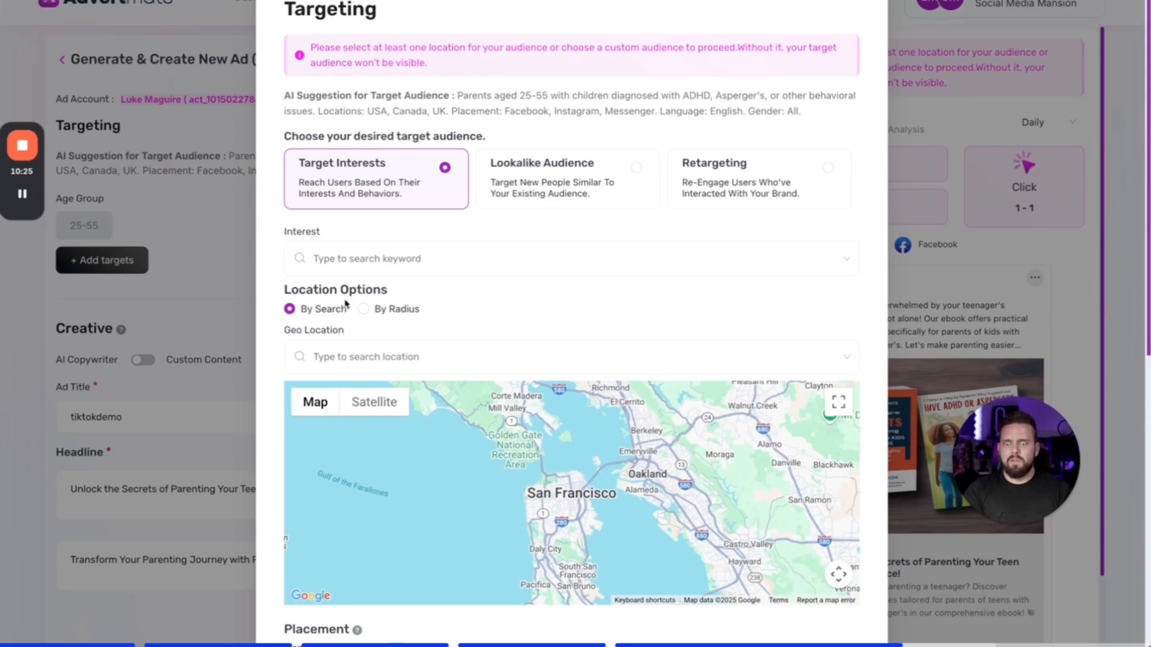
scroll(474, 324, "down", 7)
scroll(522, 318, "down", 1)
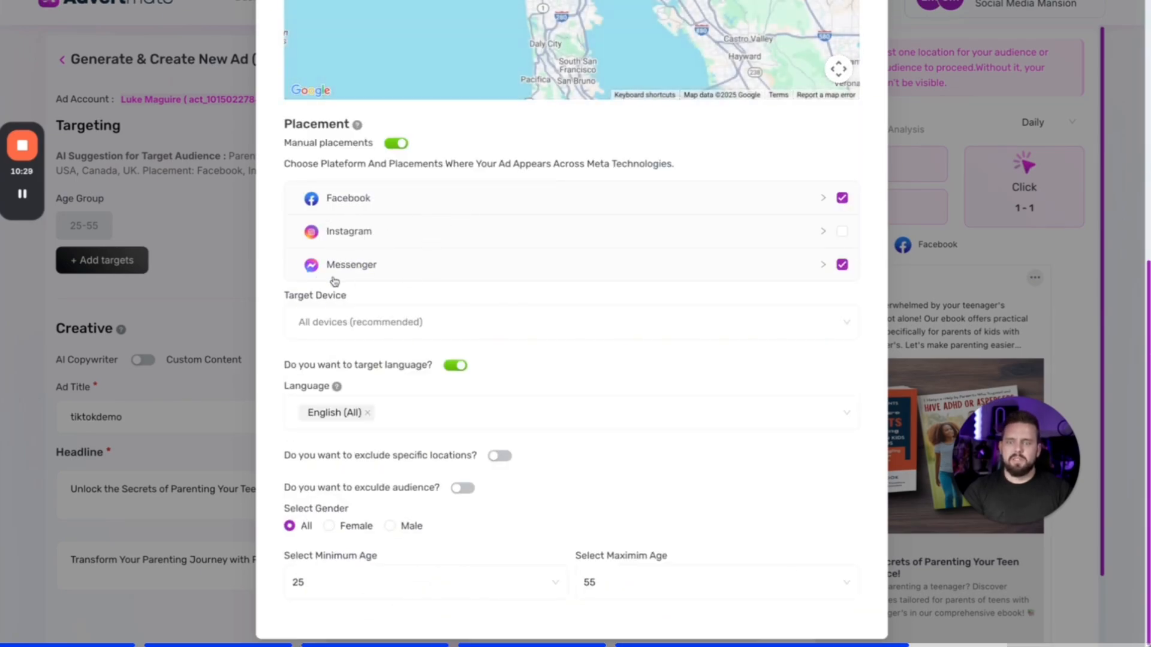
left_click(647, 324)
left_click(648, 325)
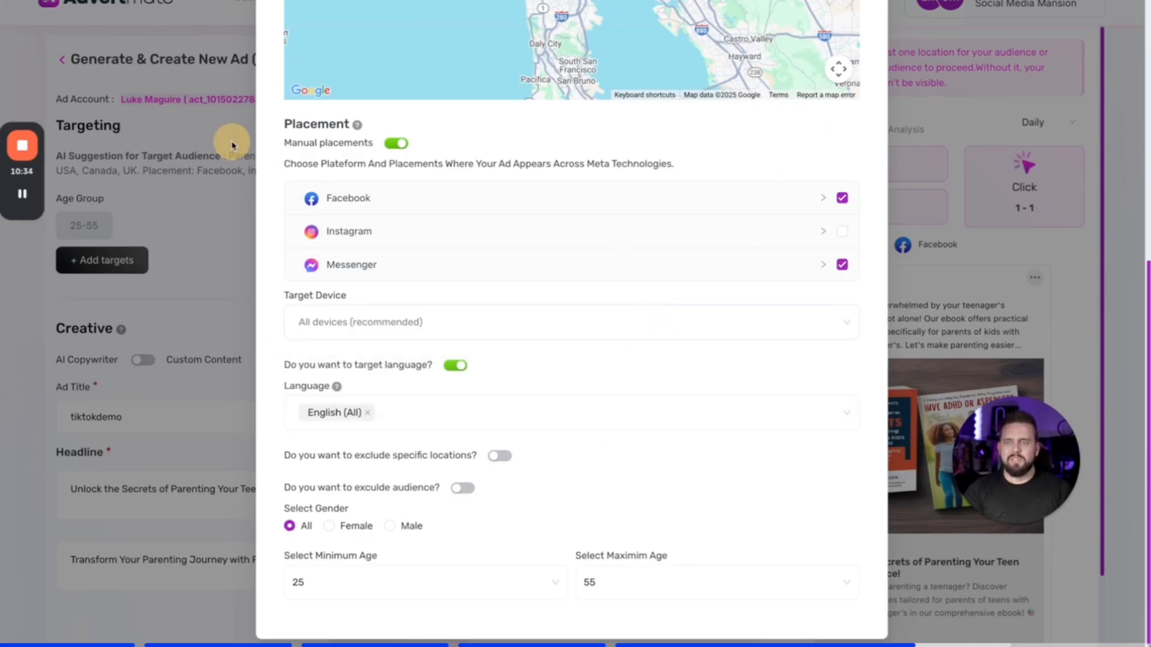
scroll(730, 175, "up", 6)
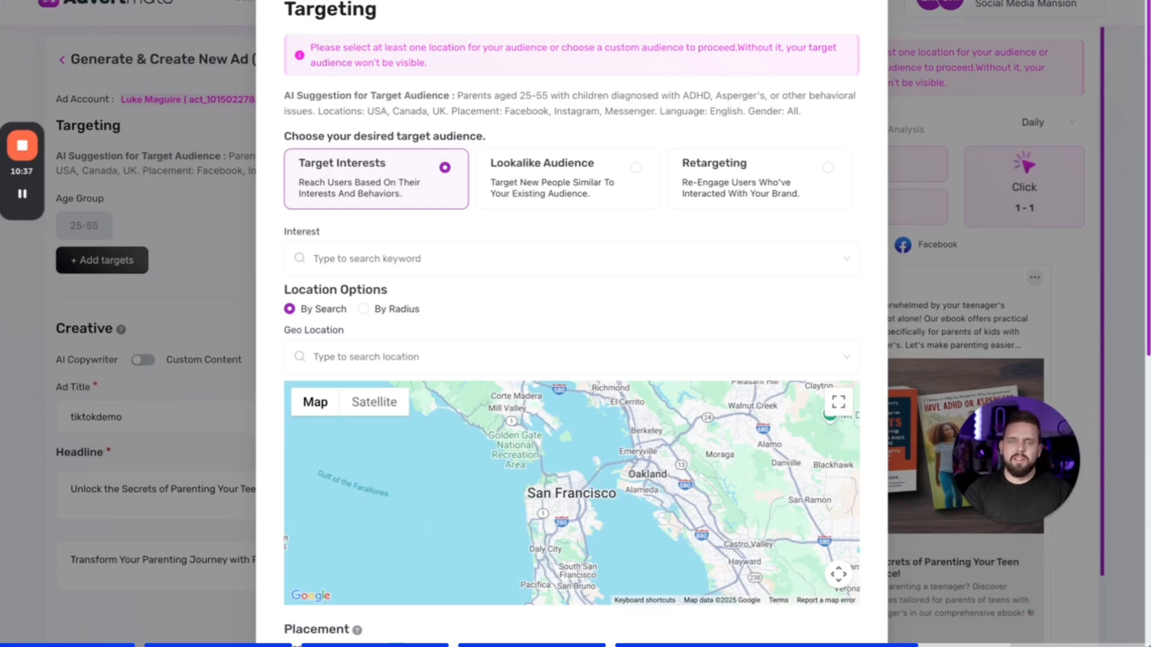
left_click_drag(456, 96, 850, 116)
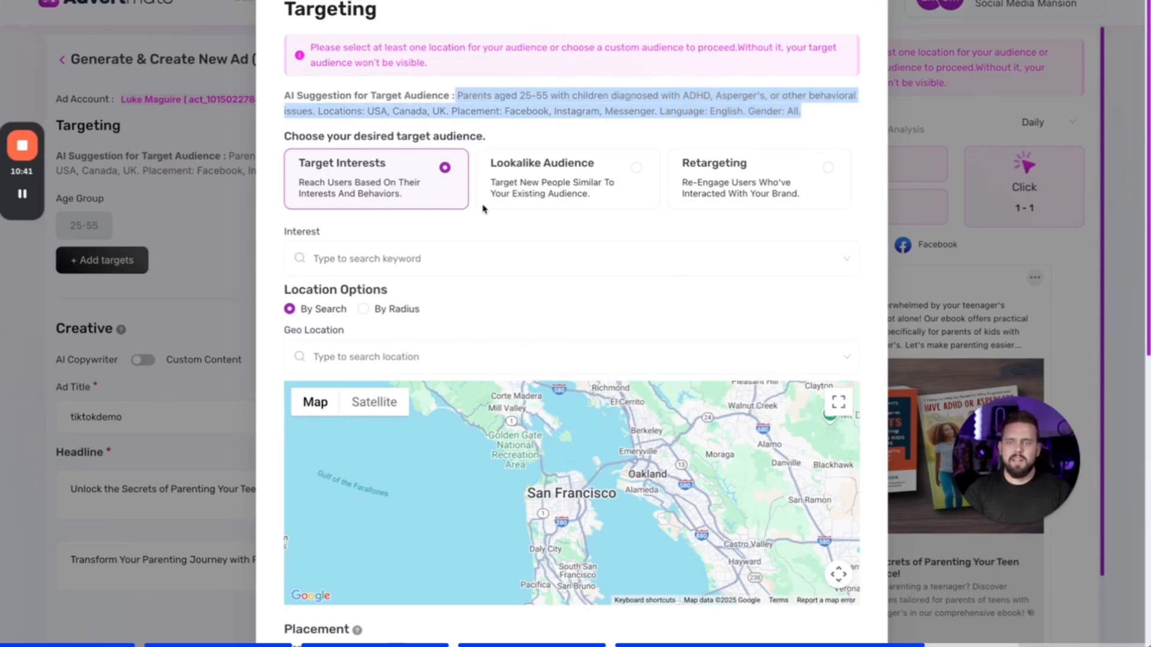
Search the target interests for "adhd"
left_click(466, 256)
type("adhd")
key("BackSpace")
key("BackSpace")
type("hd")
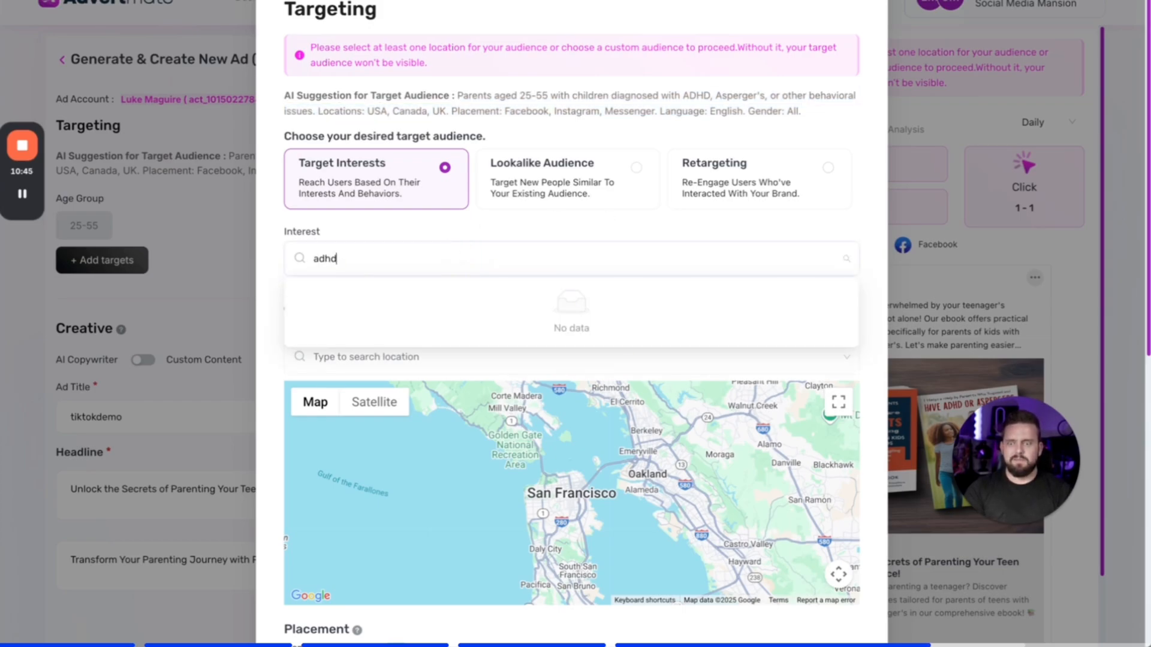
key("ctrl+a")
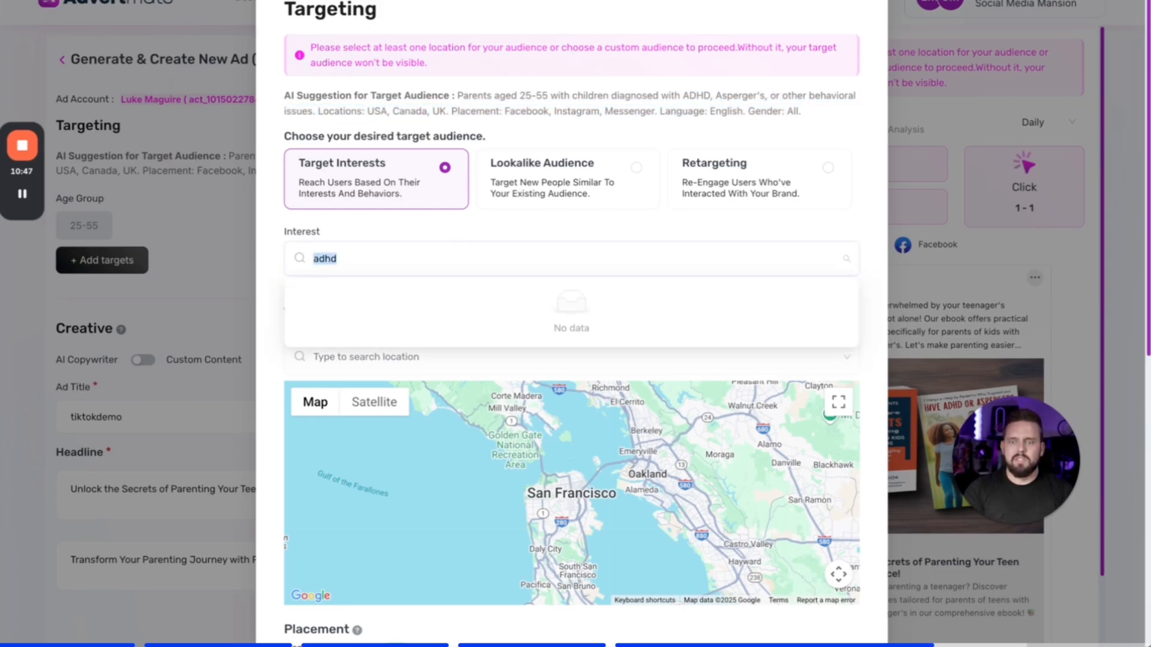
left_click(414, 226)
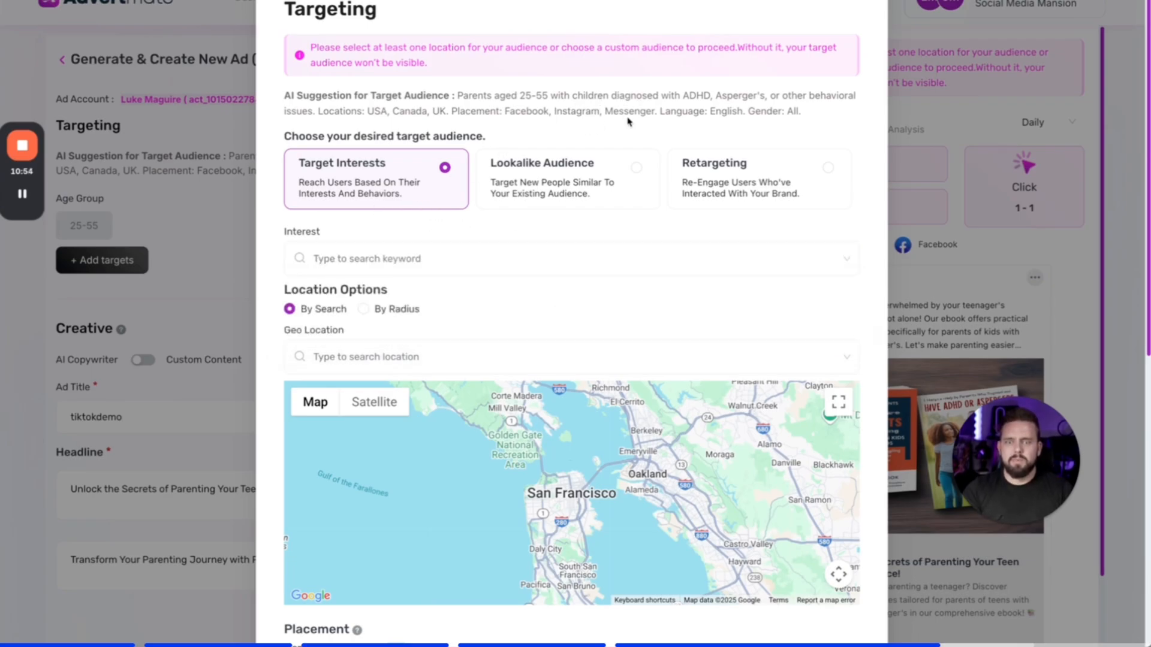
Add Instagram to the ad's manual placements and close the targeting settings
scroll(694, 258, "down", 8)
left_click(843, 231)
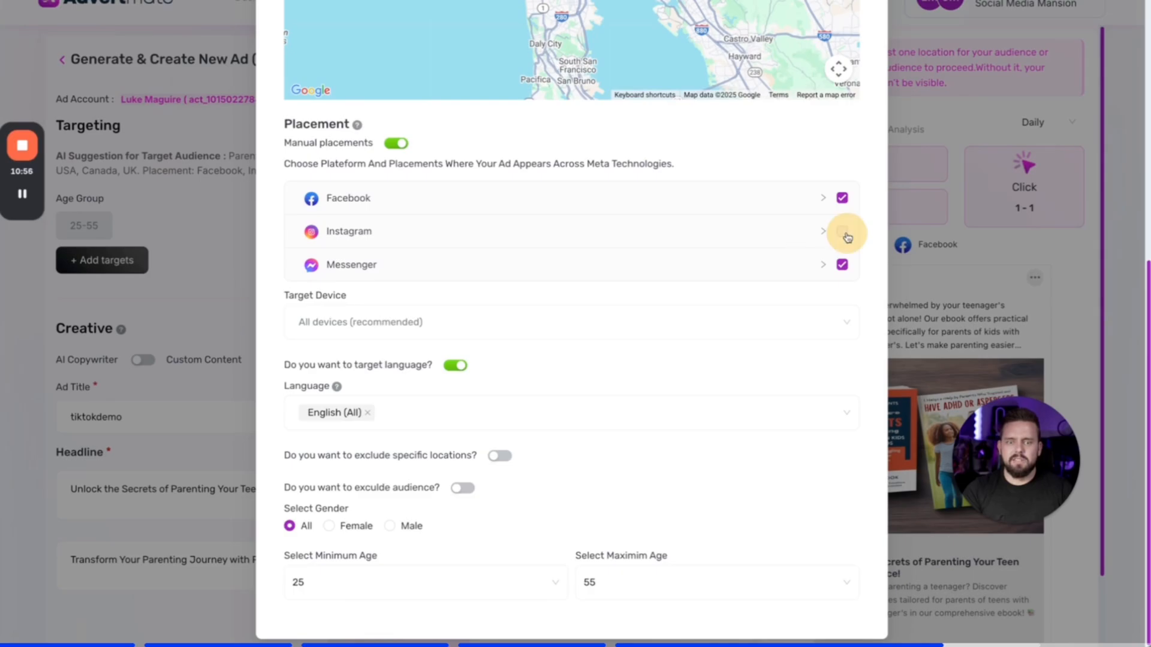
scroll(923, 30, "up", 8)
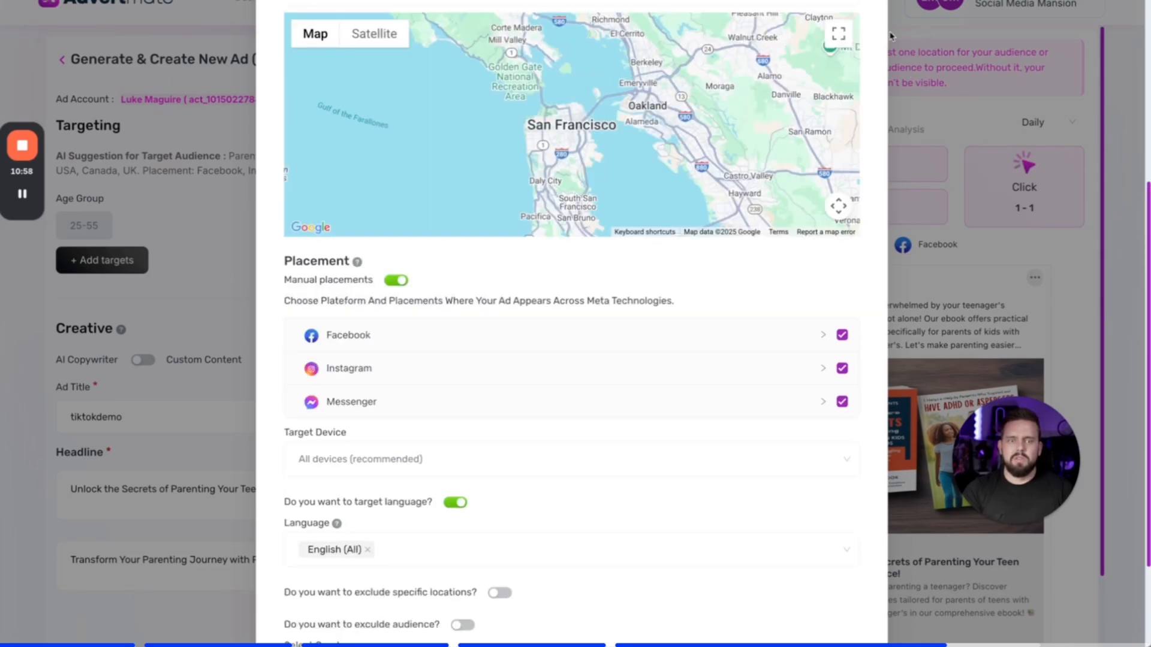
left_click(872, 2)
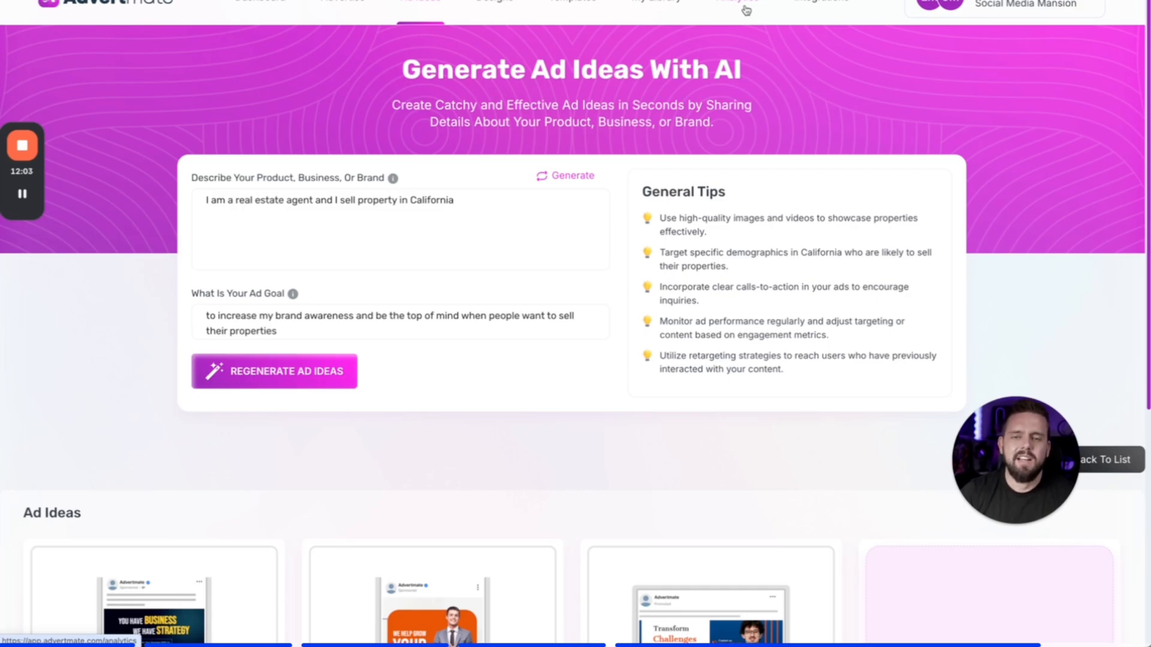
Browse the gallery of customizable Facebook square ad templates across all categories
left_click(576, 6)
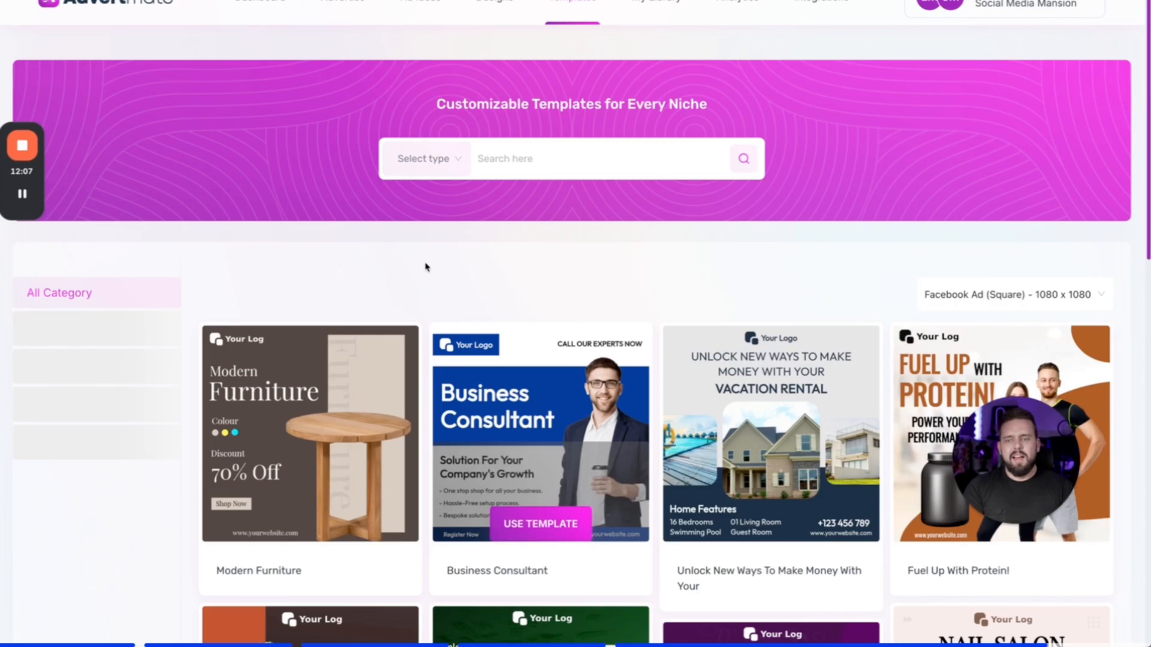
scroll(744, 397, "down", 4)
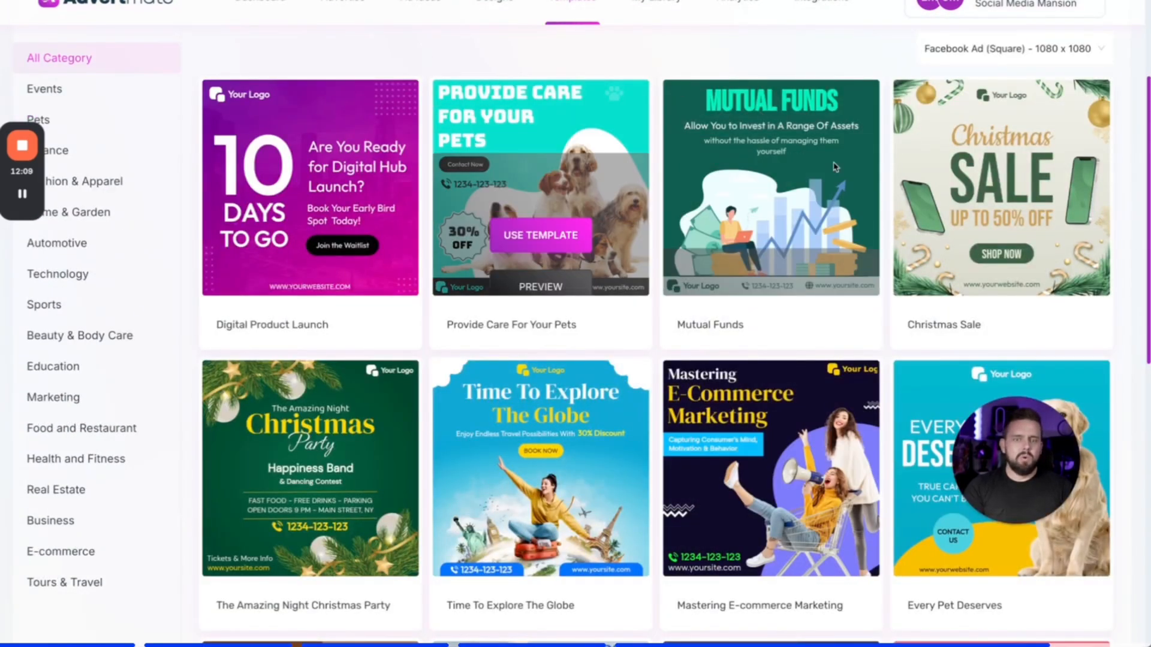
scroll(746, 319, "down", 1)
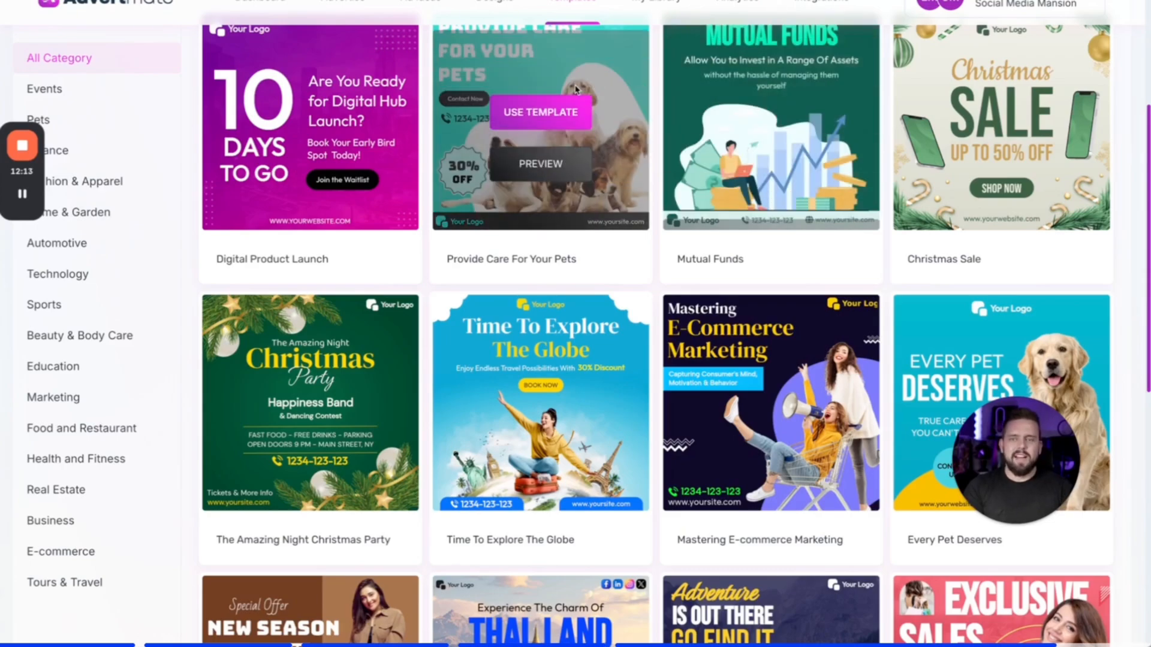
Look over the saved designs and the list of generated AI ad ideas
left_click(506, 3)
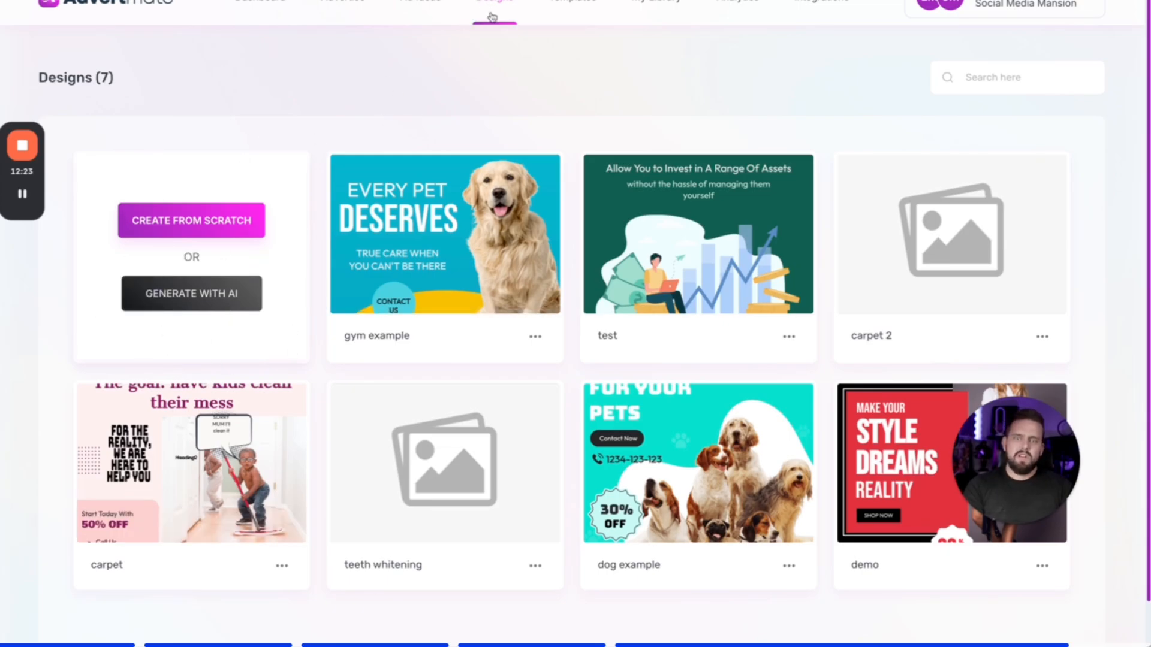
left_click(423, 3)
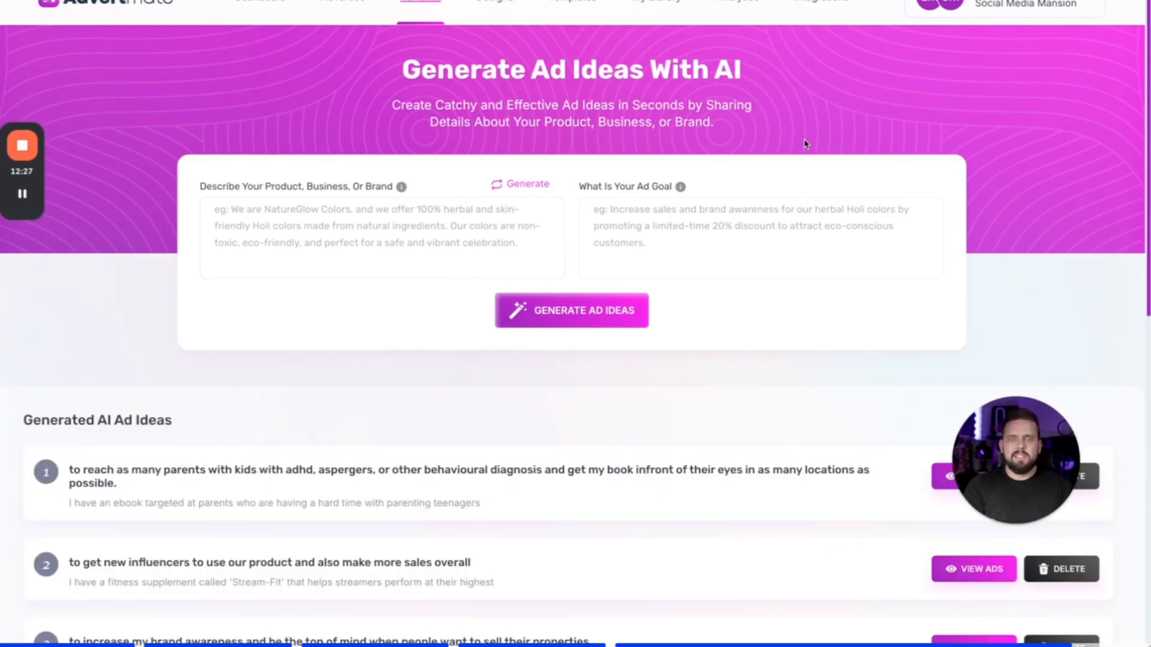
scroll(628, 163, "down", 5)
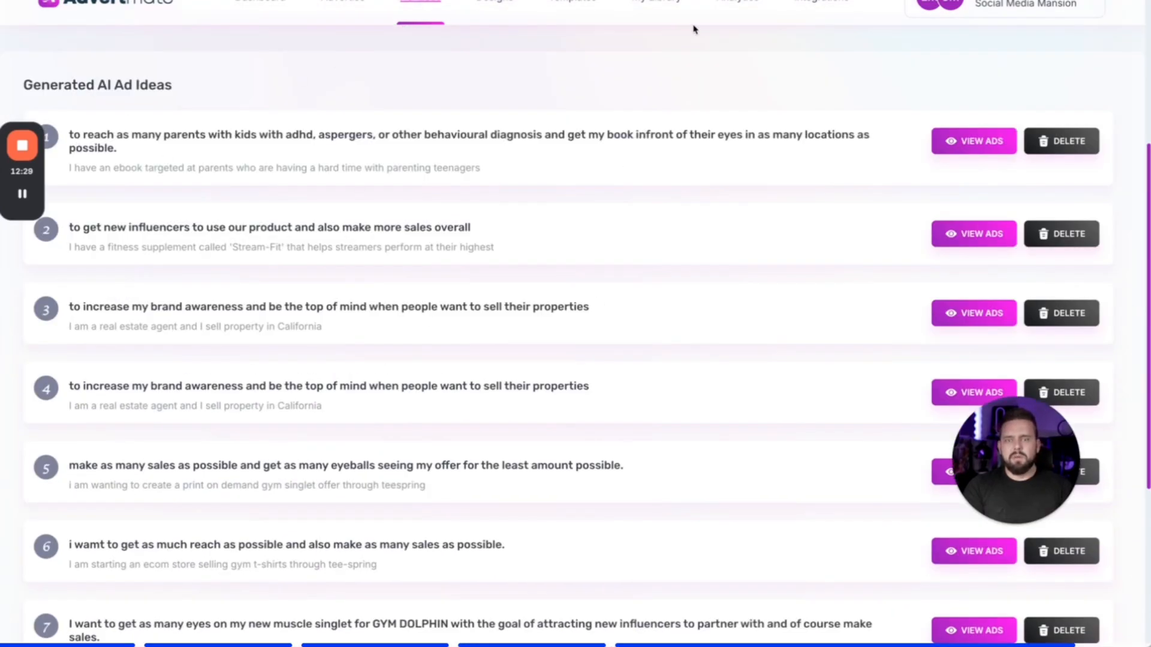